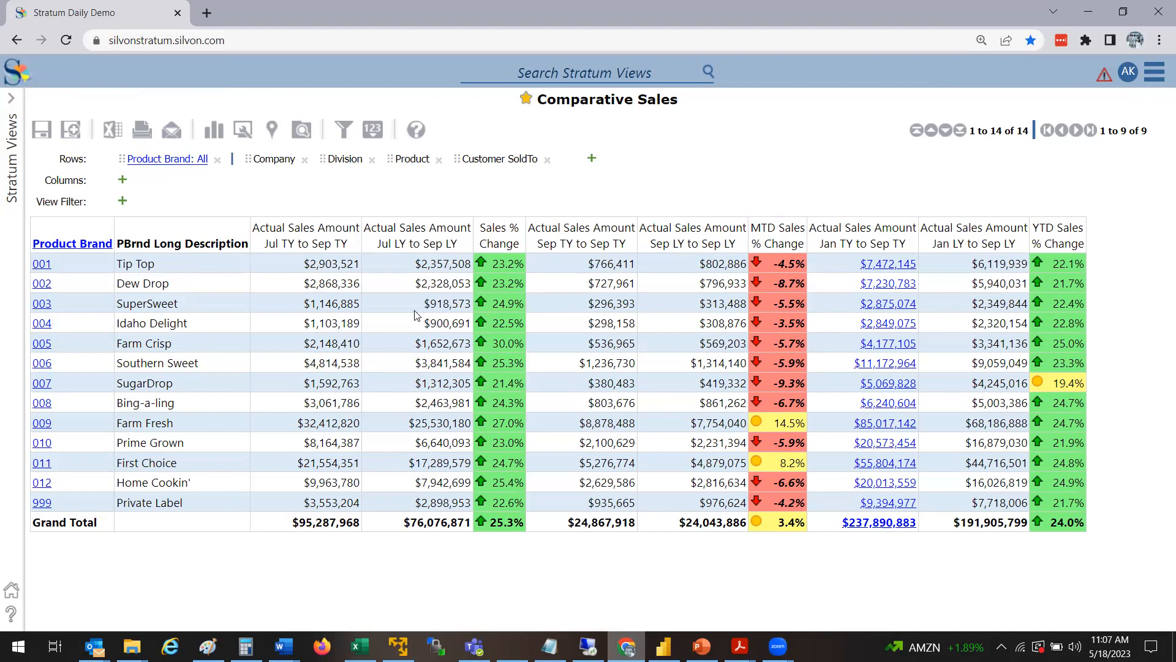
# Try to display the actions that include the Comparative Sales view
pyautogui.rightClick(380, 300)
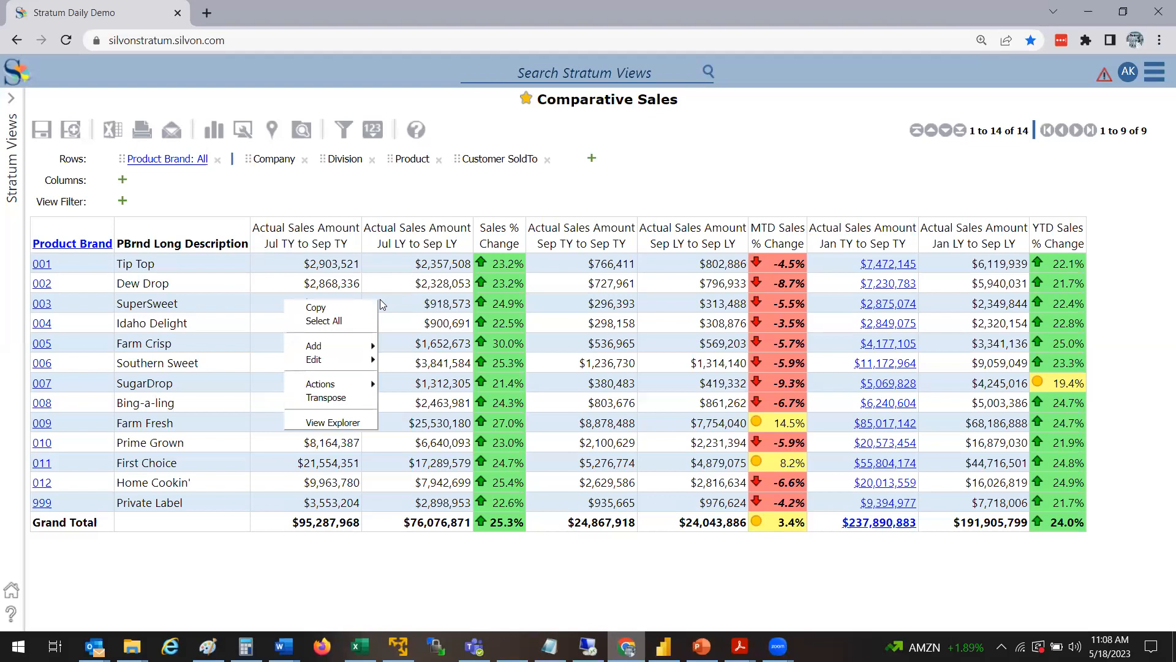
pyautogui.moveTo(358, 387)
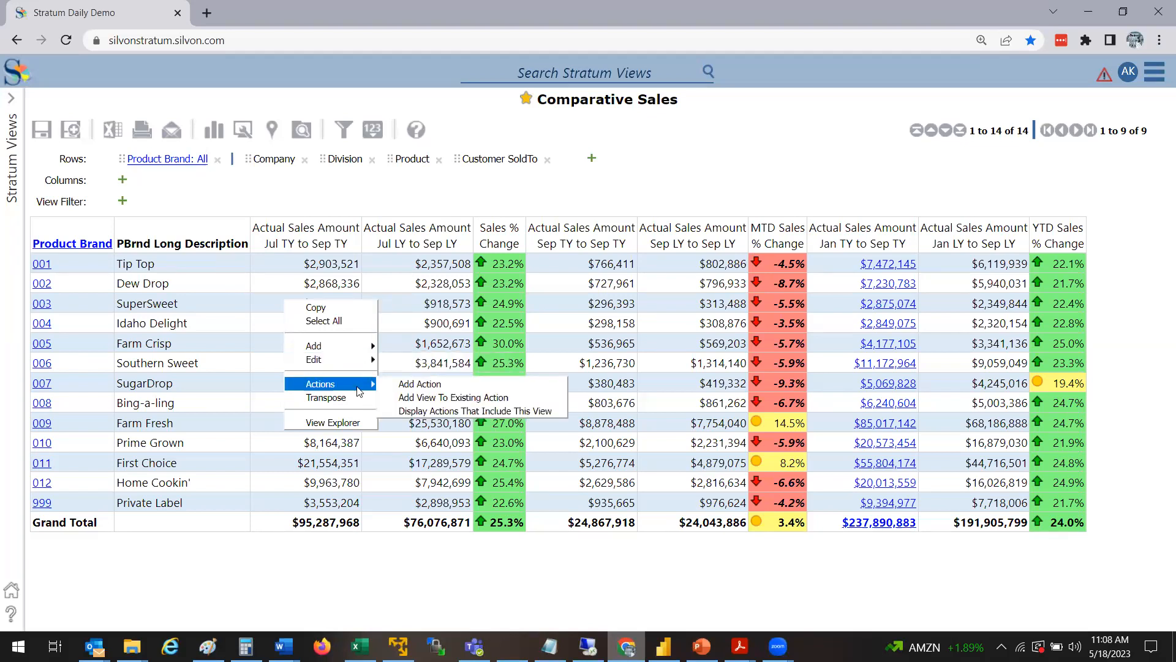
pyautogui.click(469, 412)
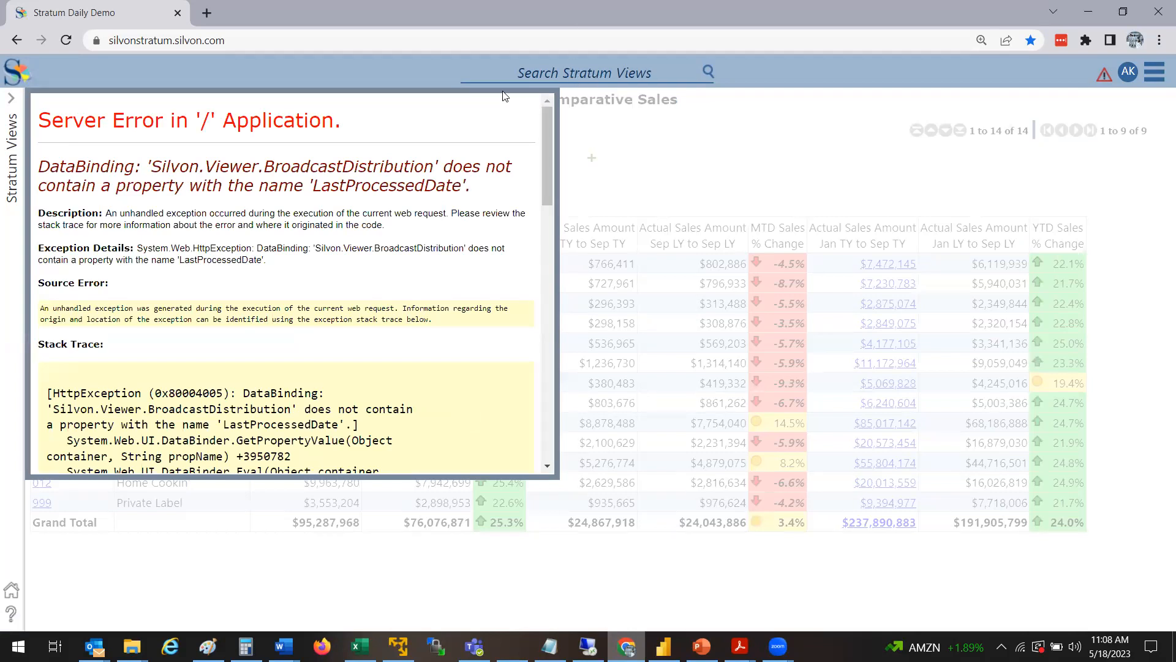
# Try to load the silvondemo3:55017 site in a new browser tab
pyautogui.click(211, 13)
pyautogui.write('silvn')
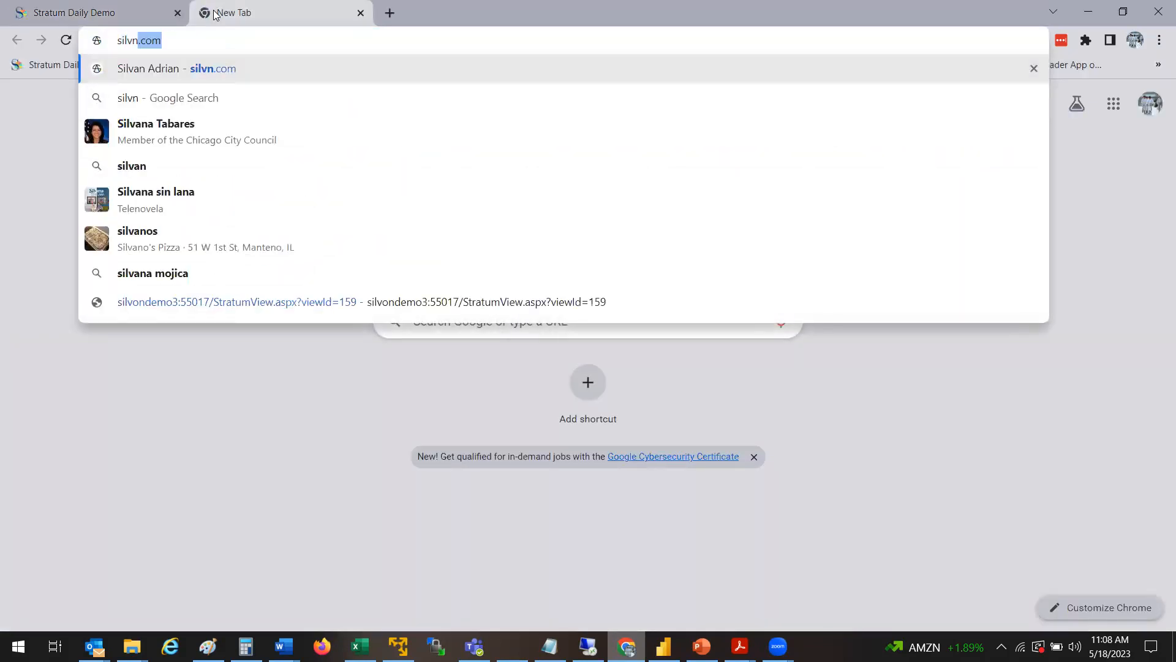
pyautogui.write('on')
pyautogui.press('BackSpace')
pyautogui.press('BackSpace')
pyautogui.press('BackSpace')
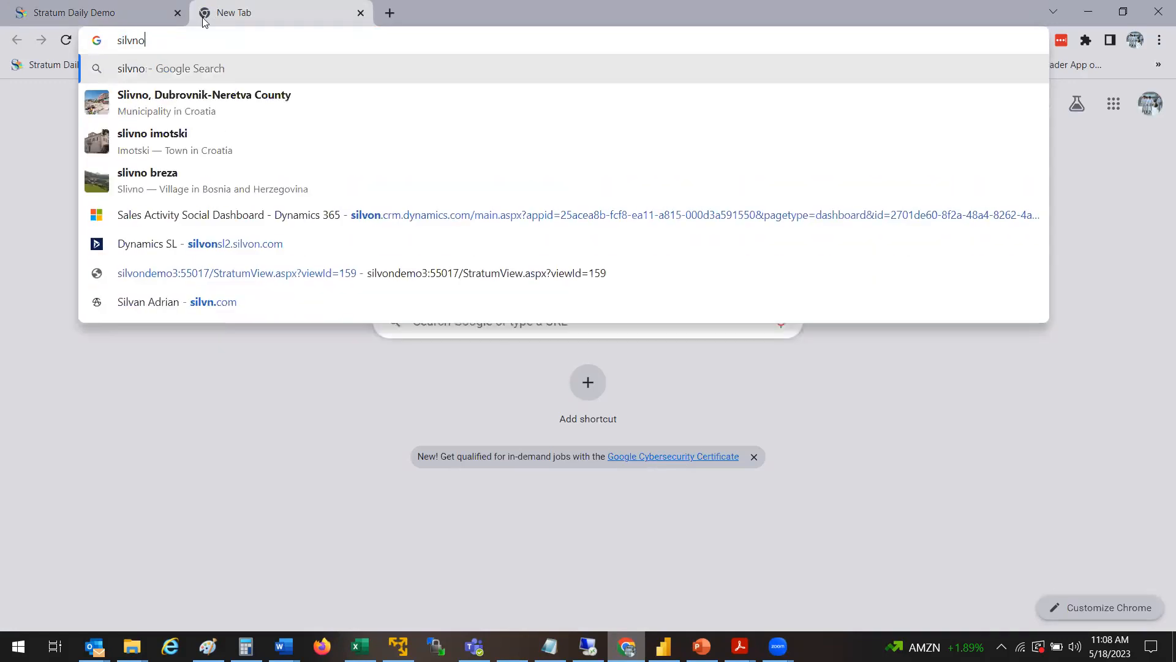
pyautogui.write('ondemo3:55017')
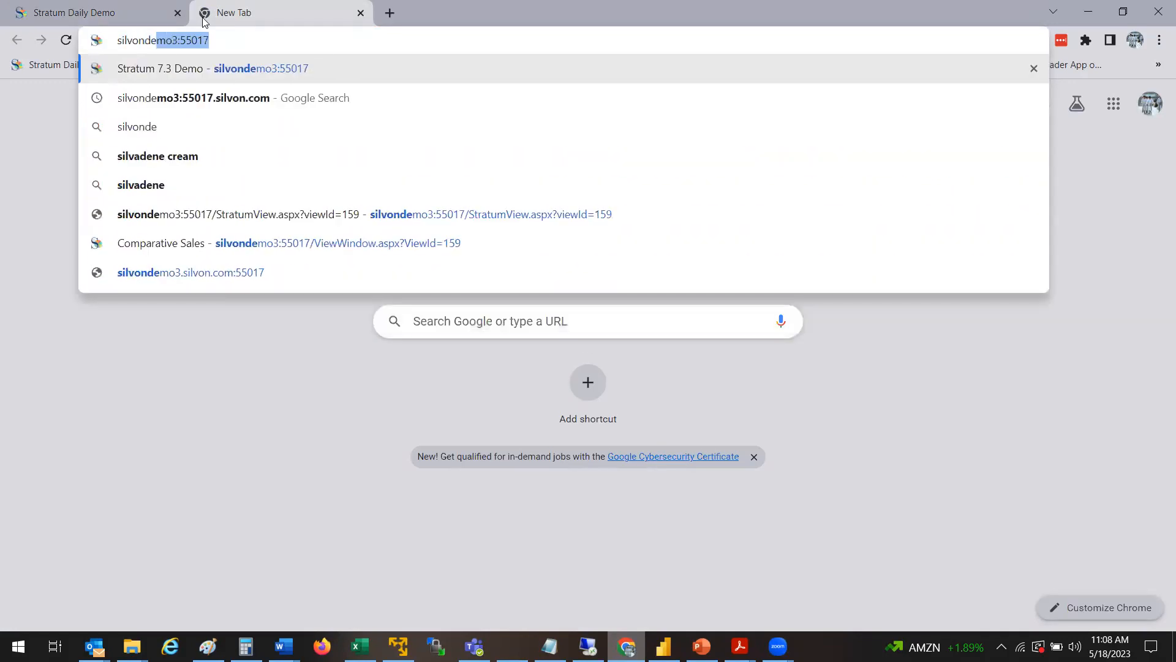
pyautogui.click(167, 96)
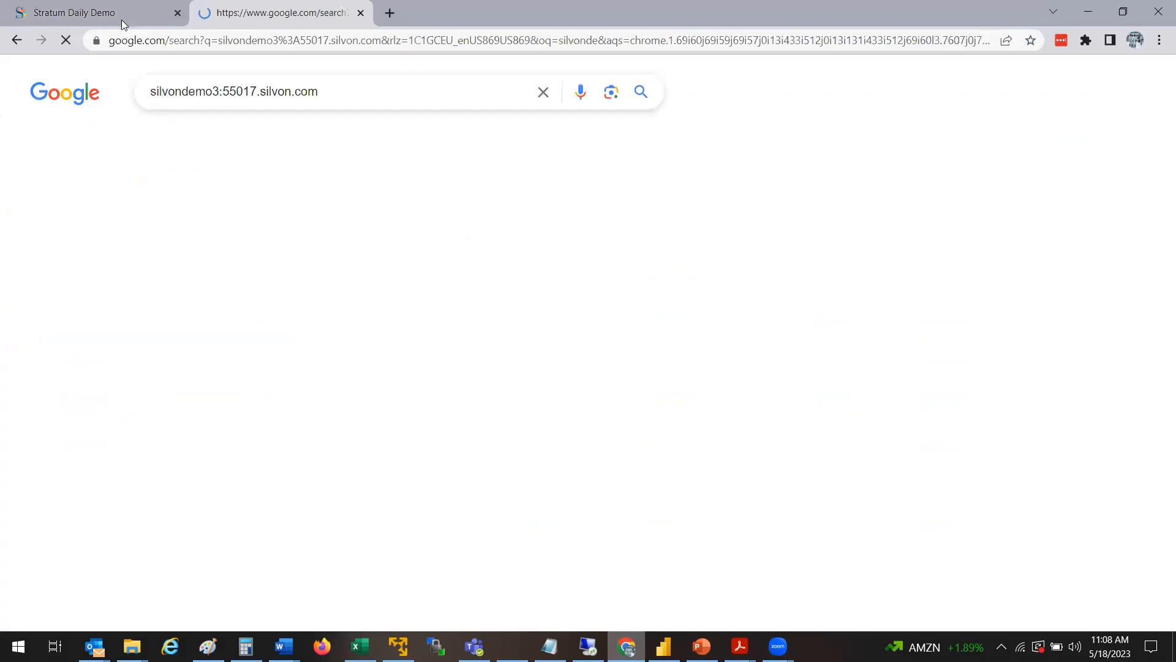
# Return to the Stratum Daily Demo page and reopen the Comparative Sales view from the recent views
pyautogui.click(119, 12)
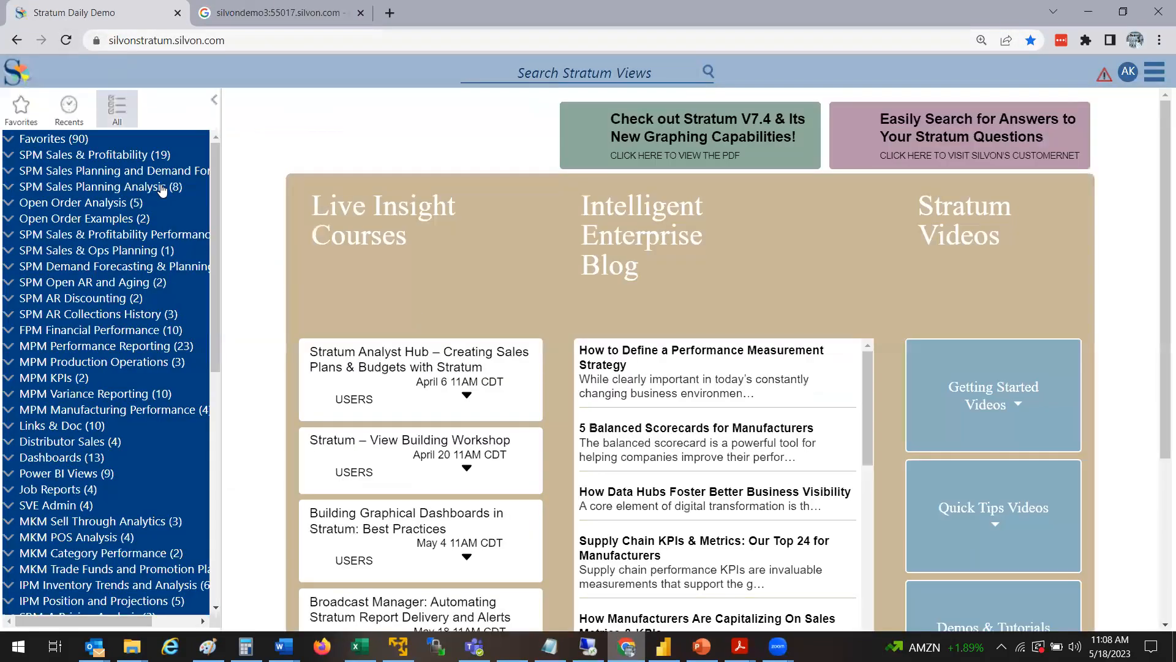
pyautogui.click(67, 119)
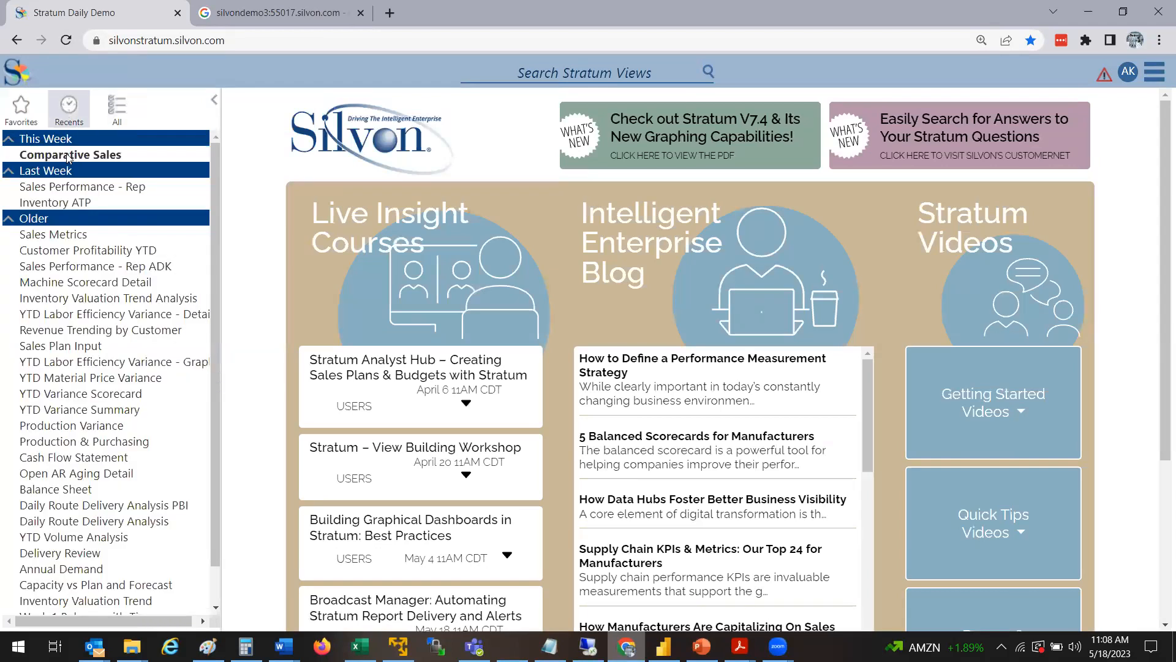
pyautogui.click(65, 156)
# Start adding a new action for the Comparative Sales view
pyautogui.rightClick(307, 309)
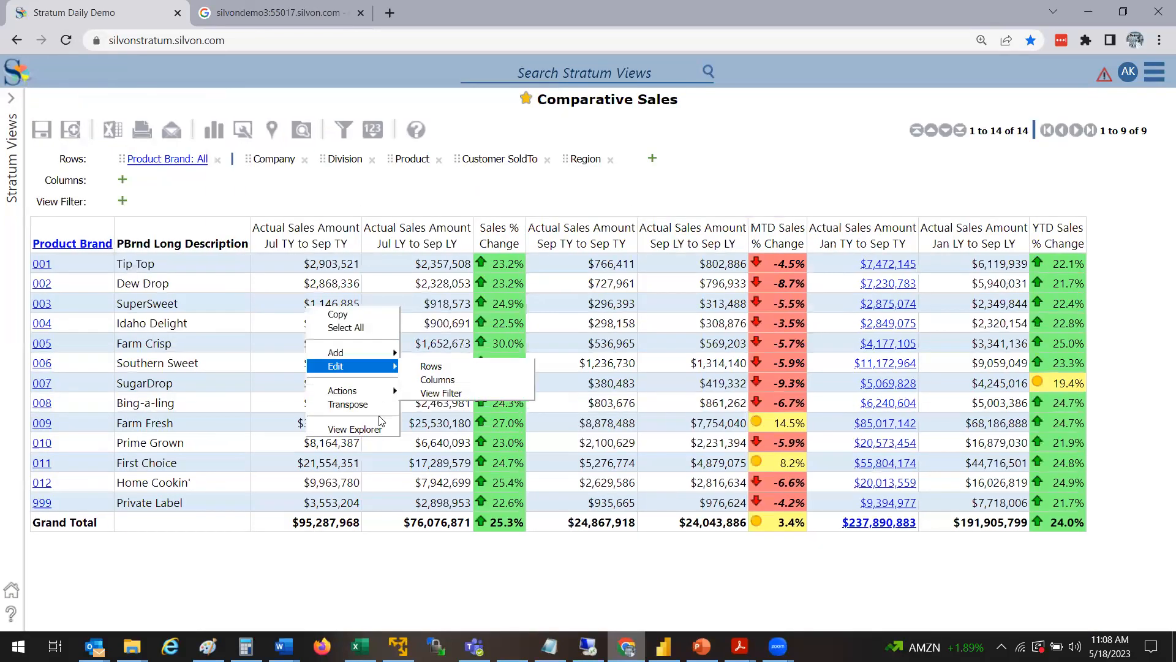
pyautogui.moveTo(392, 396)
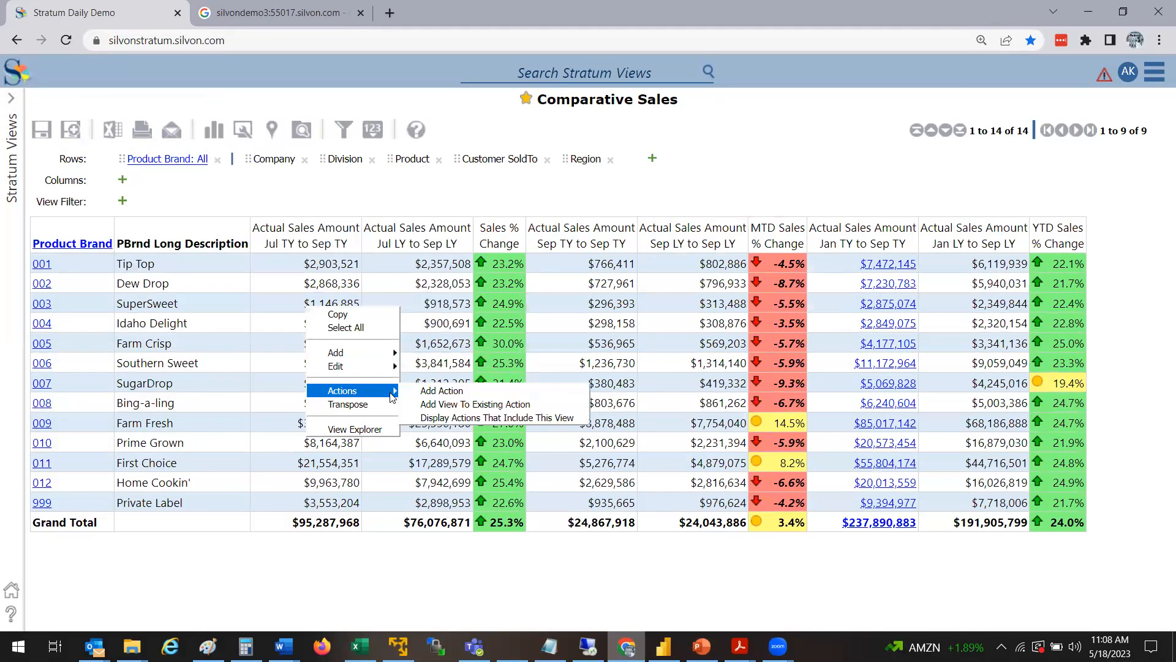
pyautogui.click(466, 395)
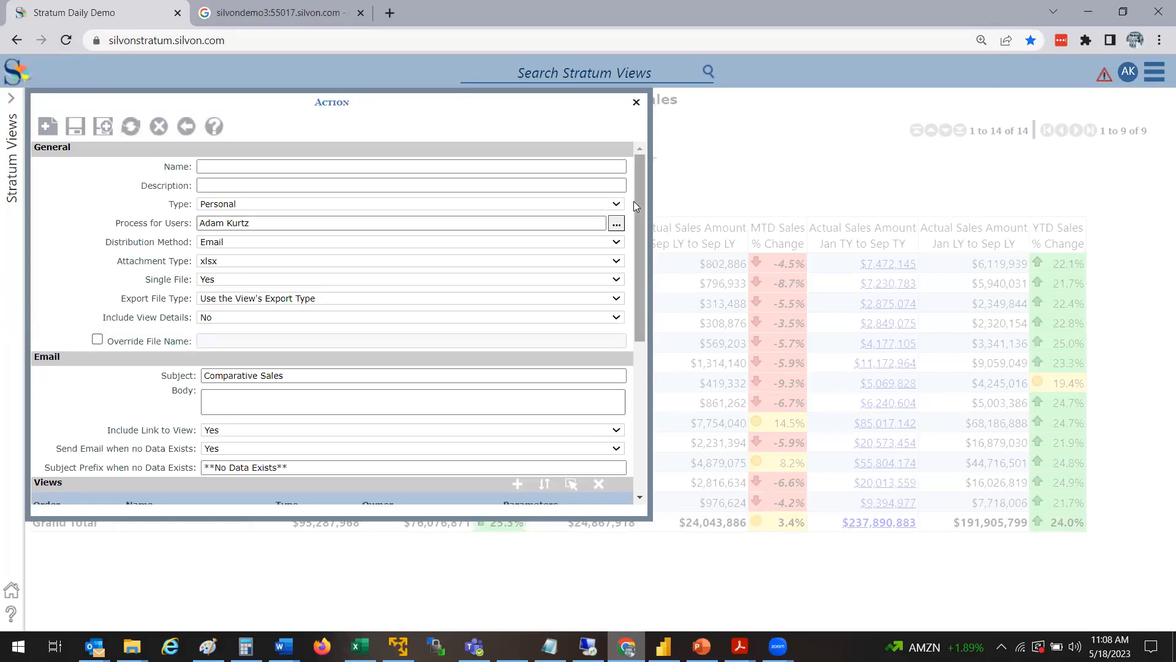
# Name the action "Comparative Sales Report", correcting the spelling of the first word
pyautogui.click(284, 169)
pyautogui.click(284, 169)
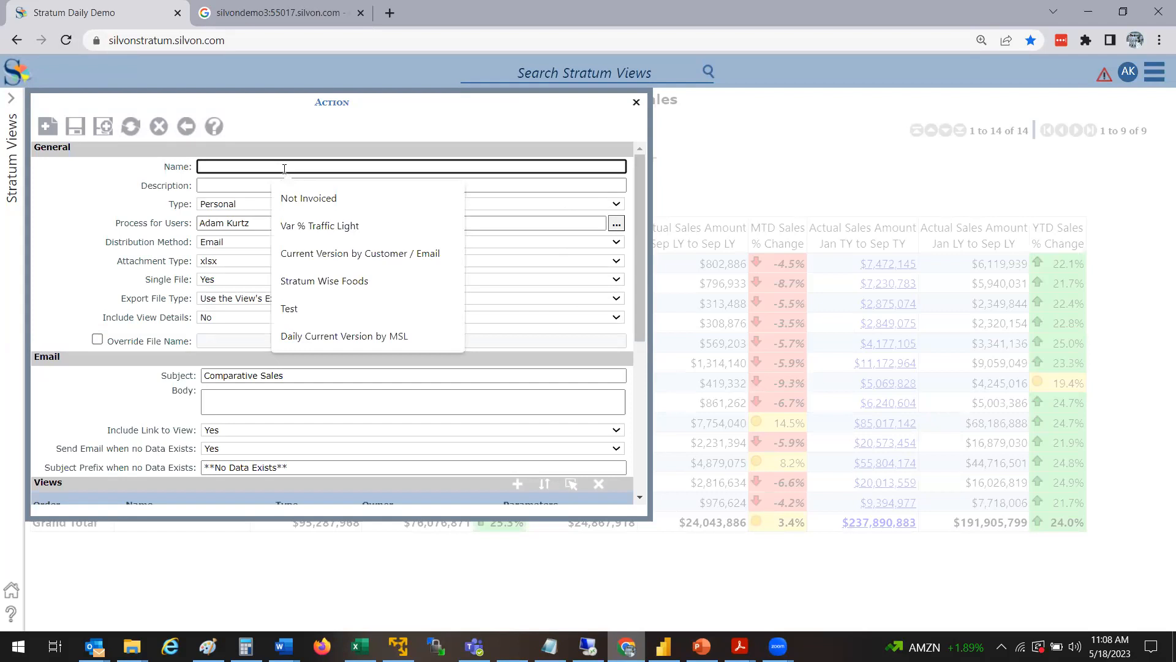
pyautogui.click(352, 148)
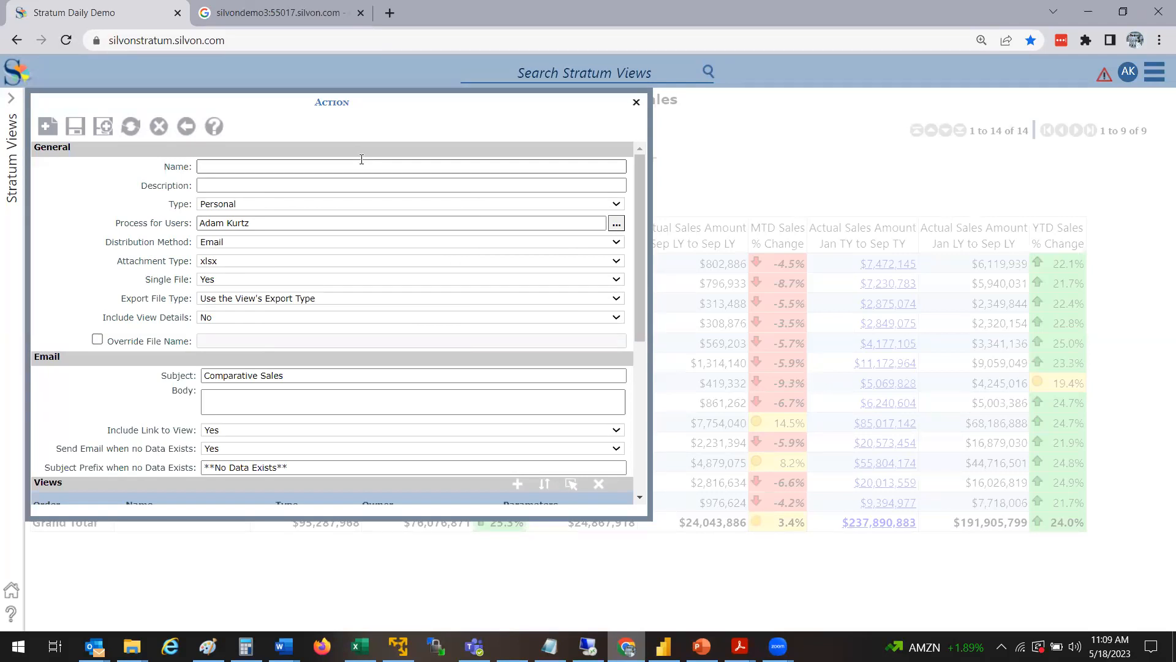
pyautogui.scroll(-5, 362, 159)
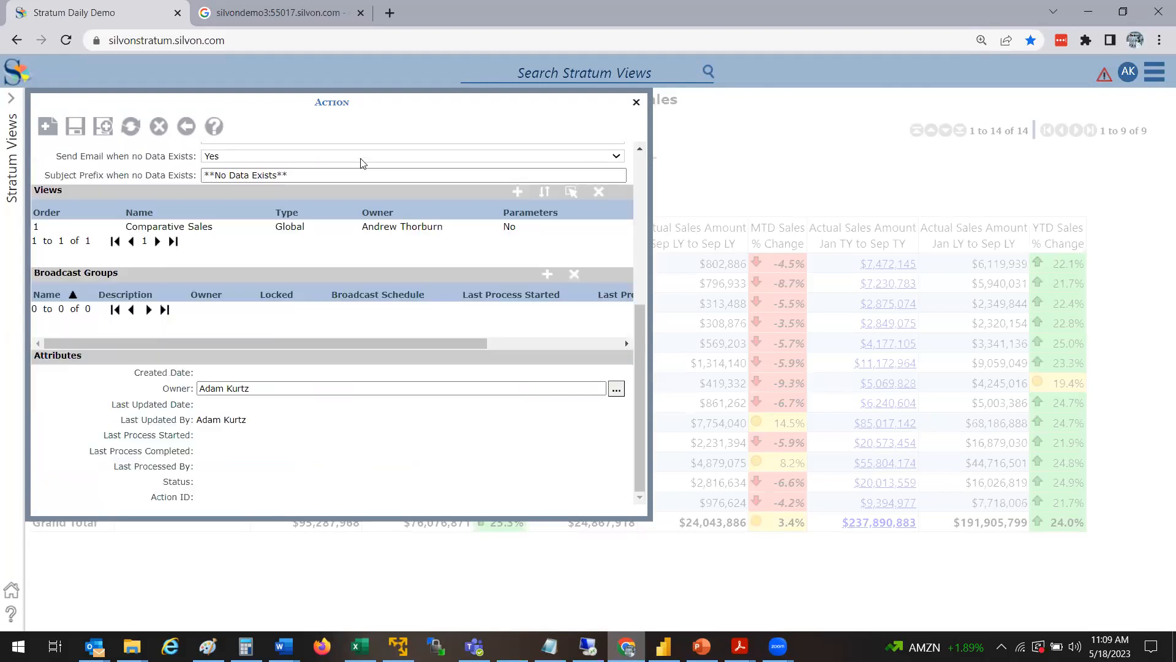
pyautogui.scroll(5, 638, 306)
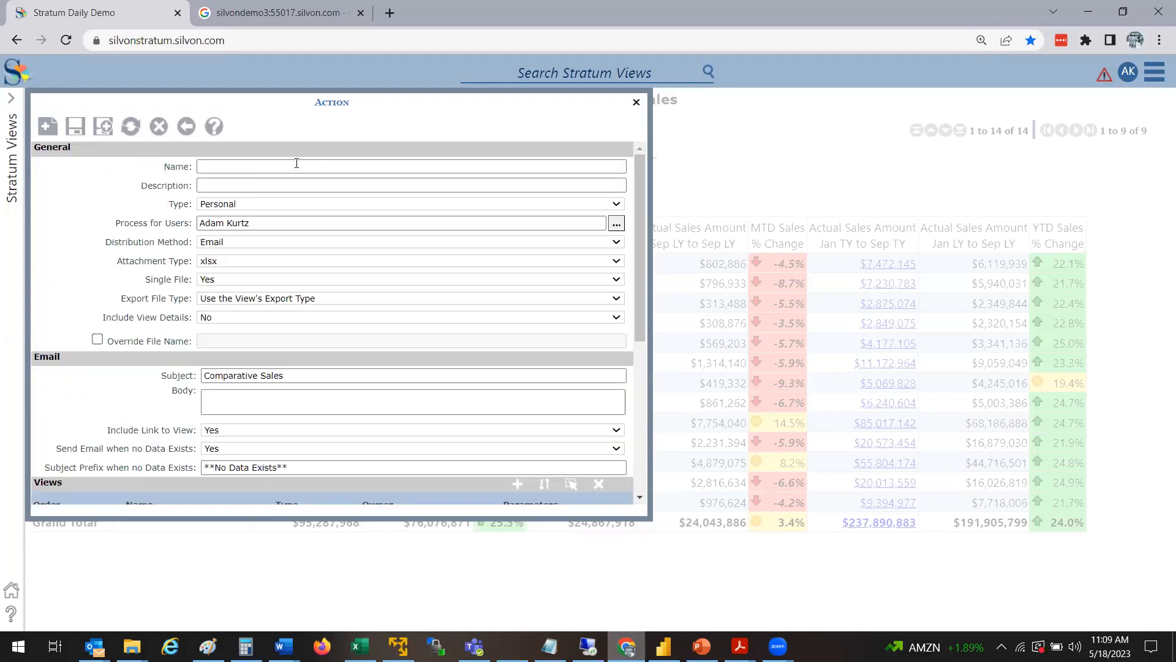
pyautogui.click(258, 167)
pyautogui.write('Comparitive Sales Report')
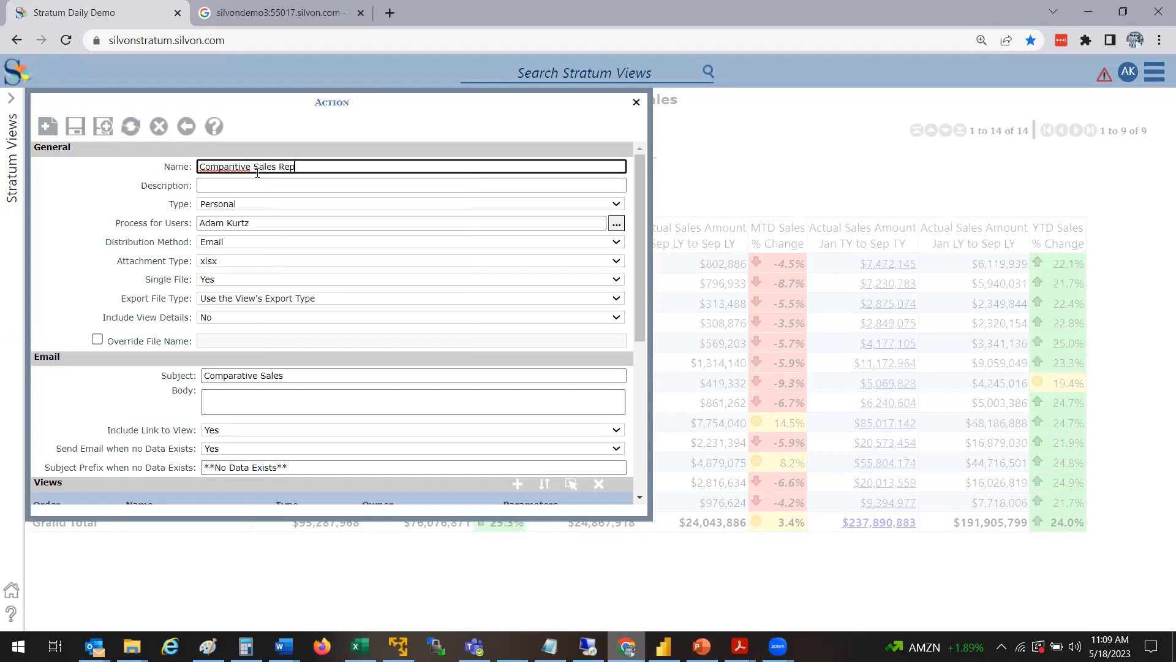
pyautogui.doubleClick(217, 168)
pyautogui.rightClick(217, 173)
pyautogui.click(288, 179)
pyautogui.click(252, 186)
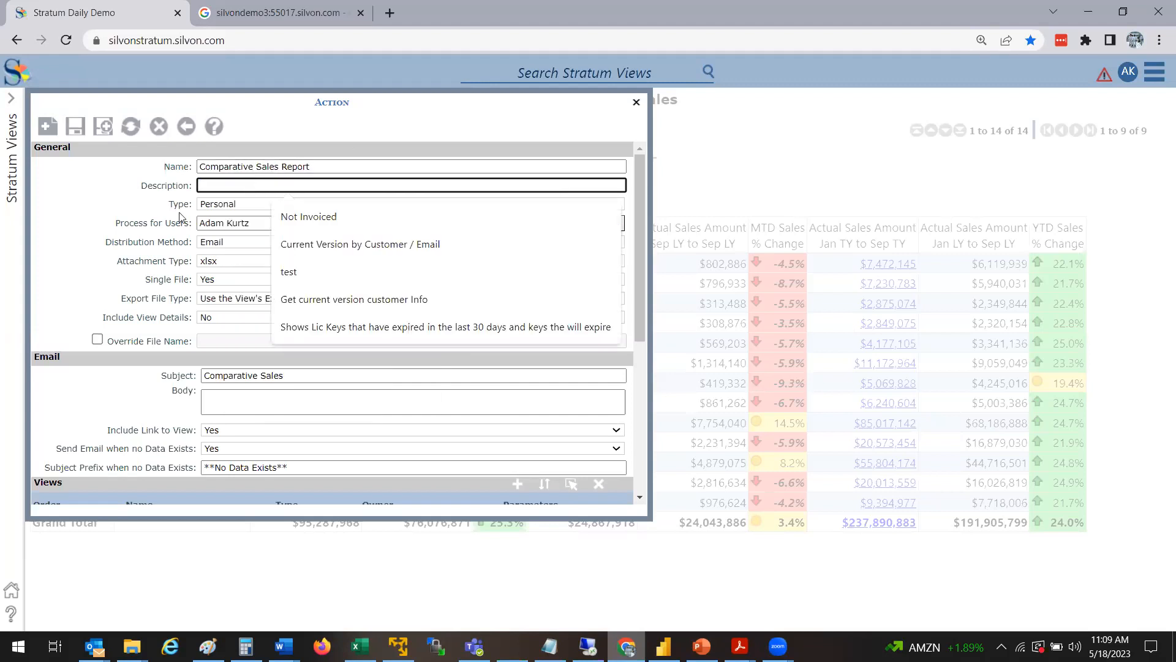
pyautogui.click(148, 223)
pyautogui.click(224, 188)
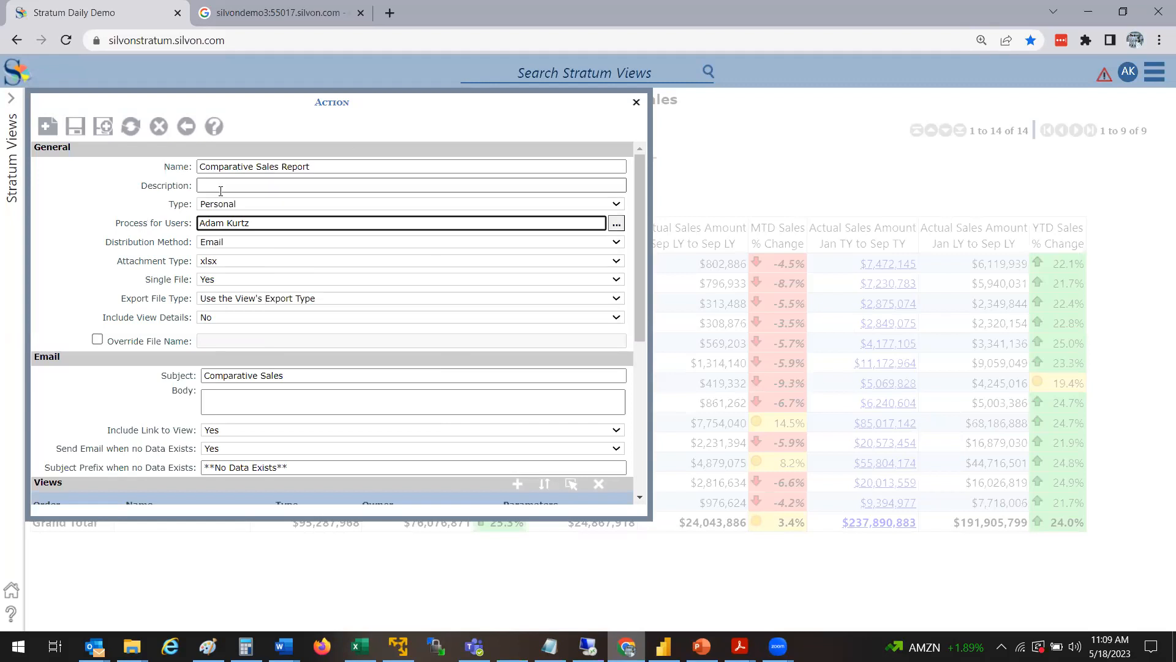
pyautogui.click(116, 209)
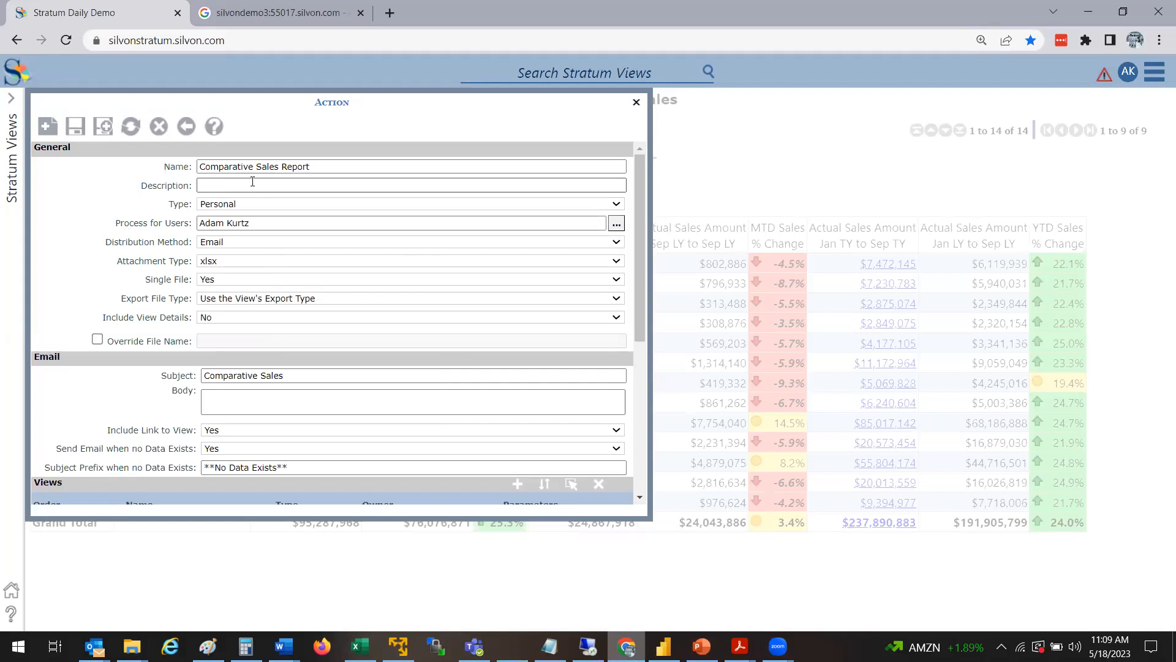
pyautogui.click(252, 181)
pyautogui.click(136, 203)
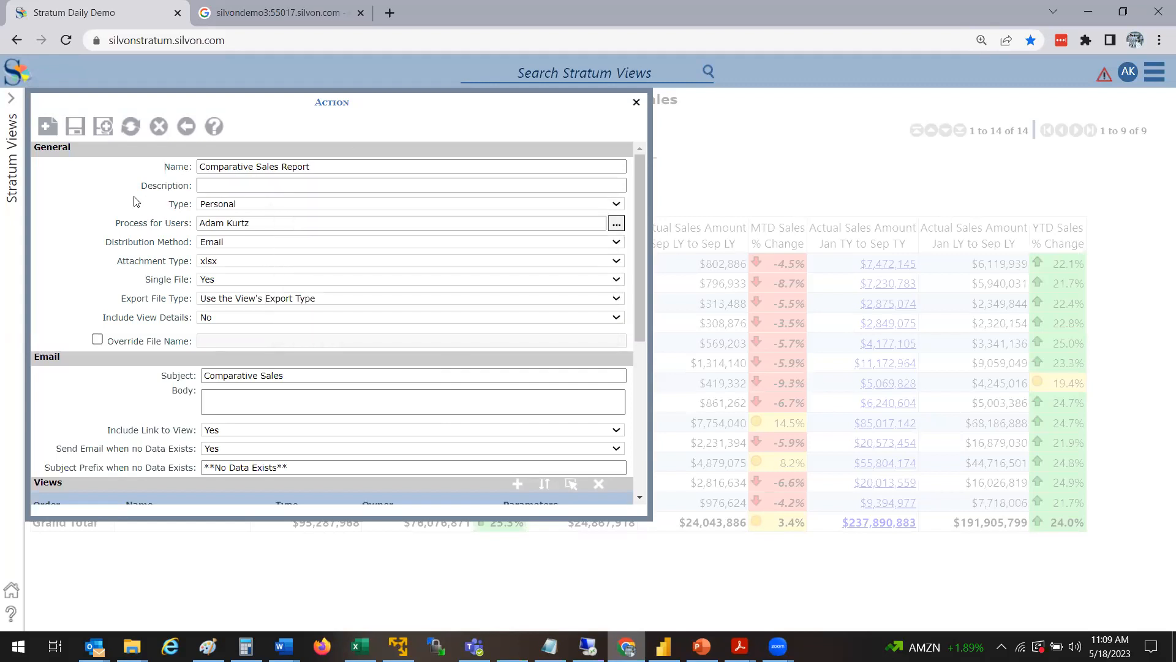
# Set the action's type to Global
pyautogui.click(244, 208)
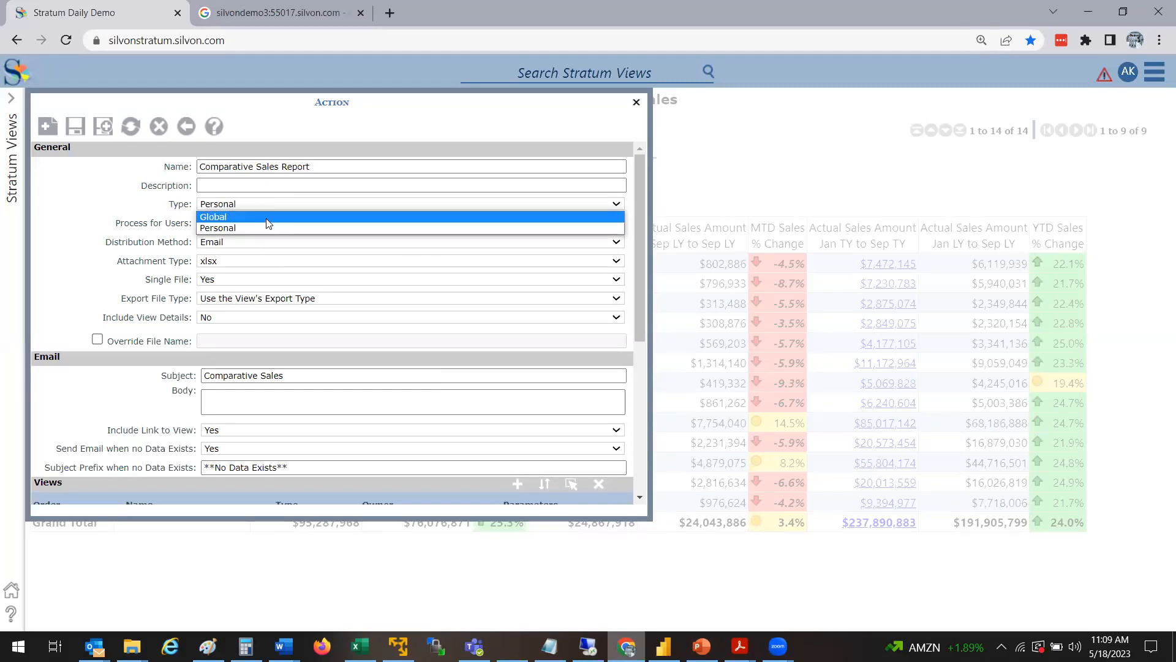
pyautogui.click(268, 218)
pyautogui.click(254, 205)
pyautogui.click(248, 228)
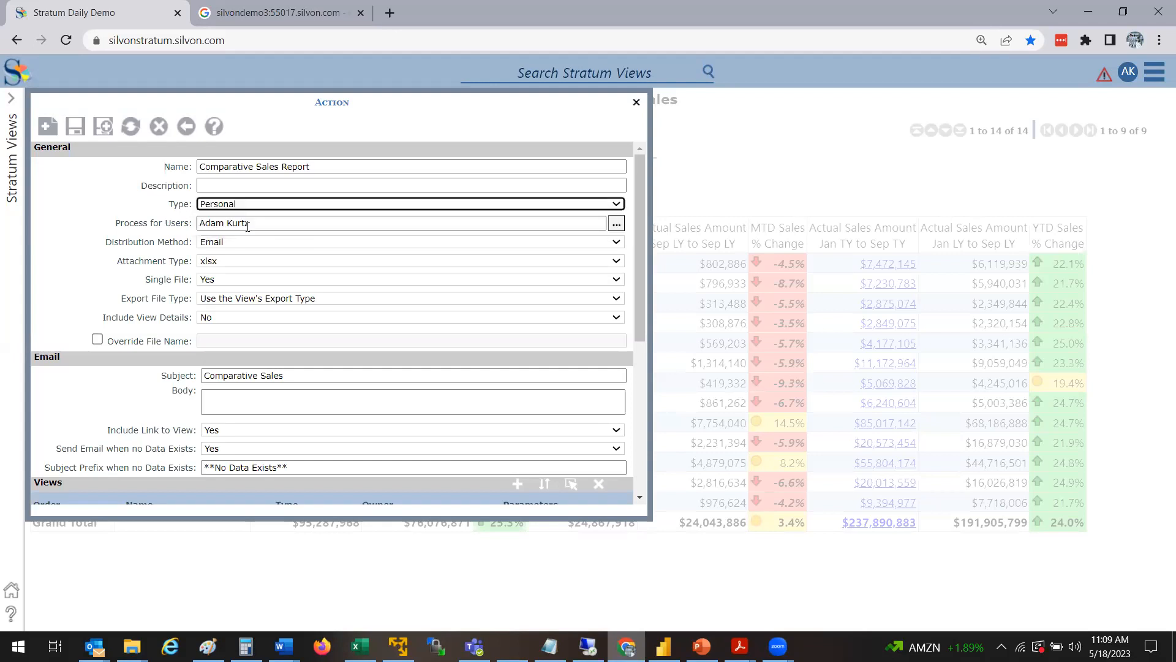
pyautogui.click(245, 204)
pyautogui.click(242, 213)
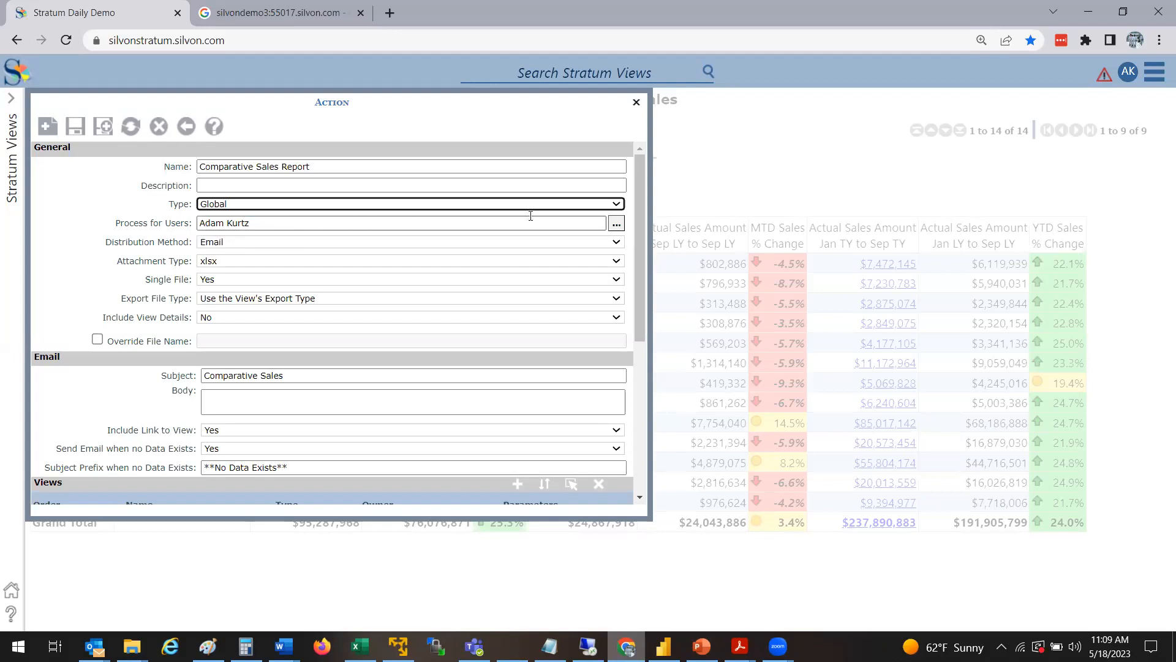
# Open the user selection for the action and list the available Viewer User Profiles and Viewer User Profile Groups
pyautogui.click(616, 223)
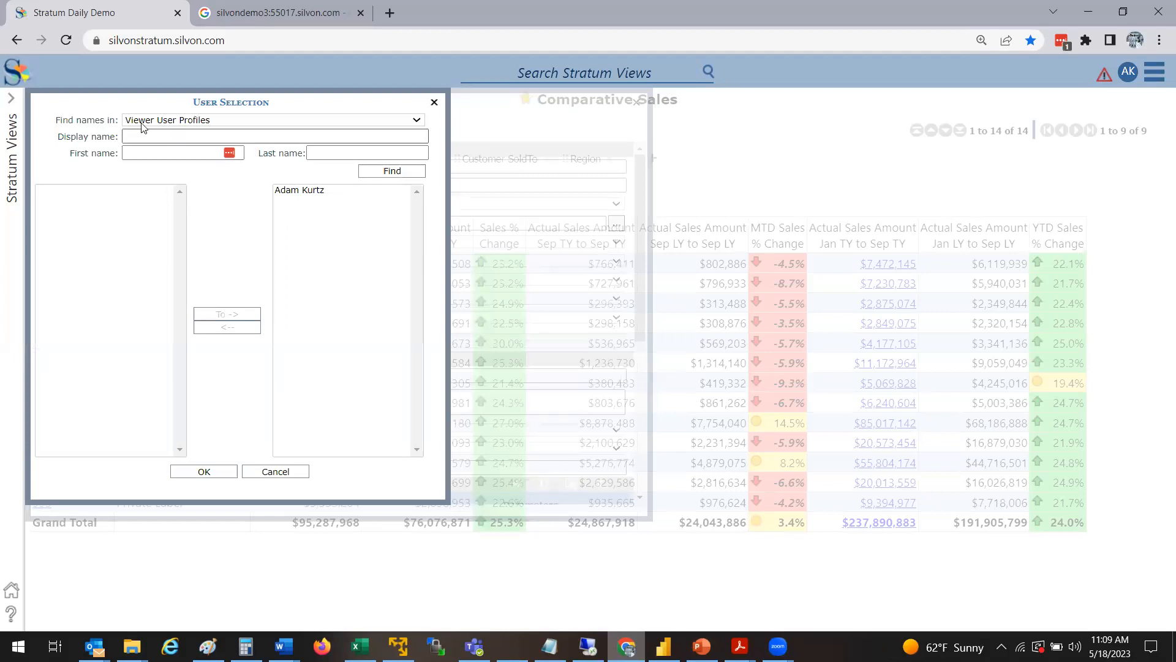
pyautogui.click(161, 121)
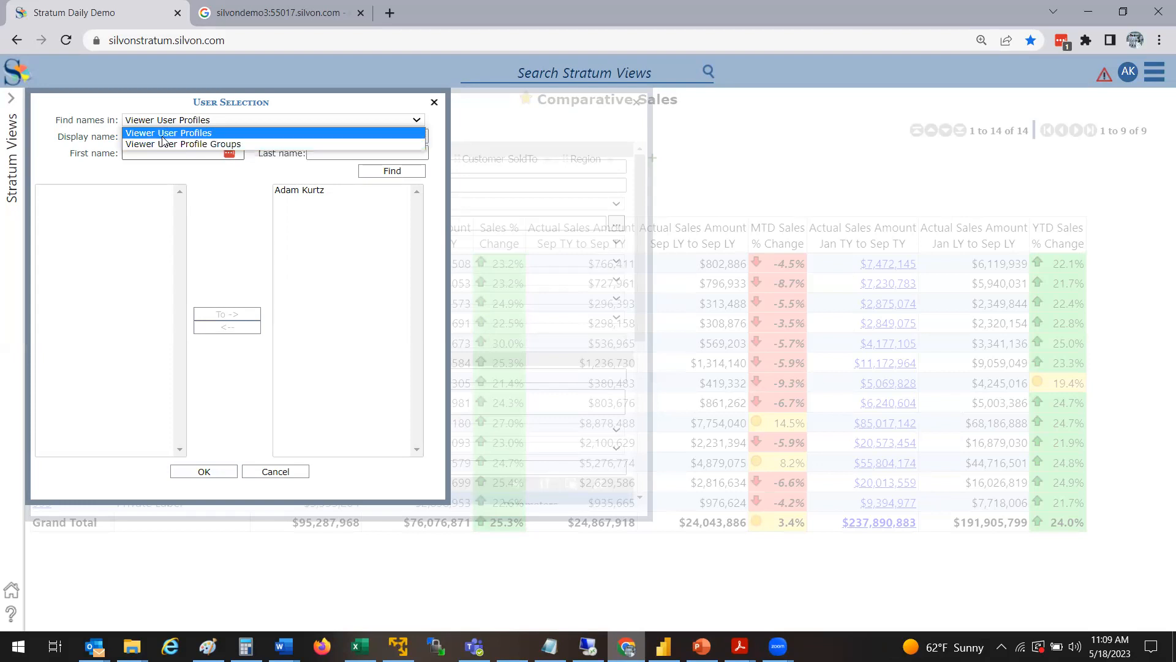
pyautogui.click(171, 133)
pyautogui.click(399, 169)
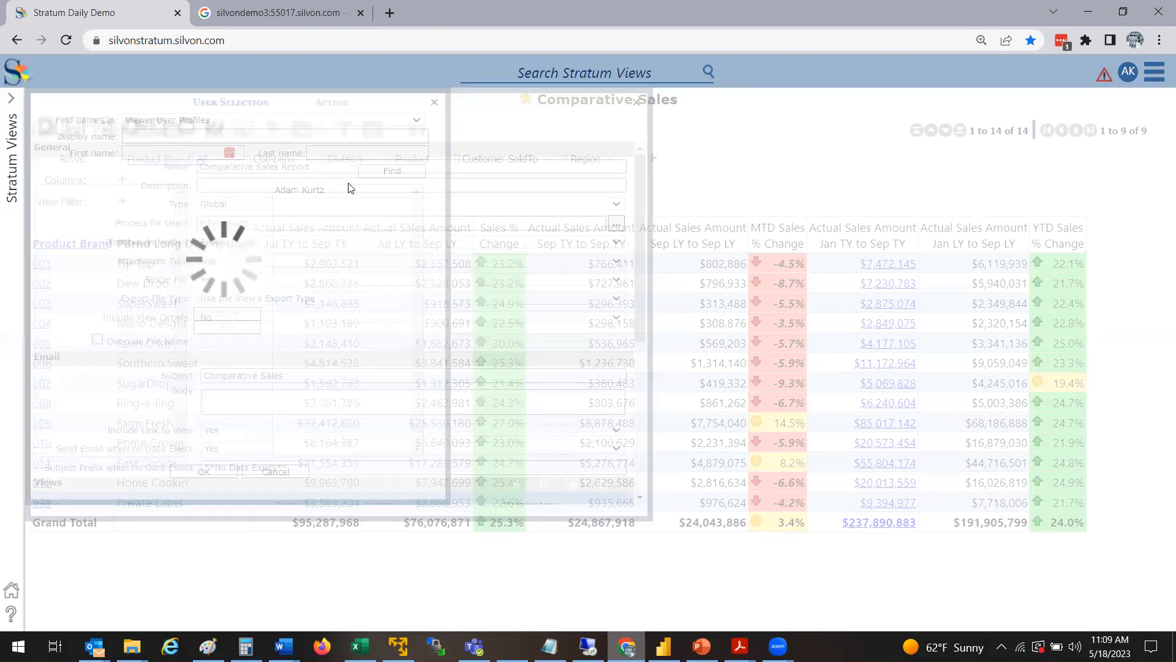
pyautogui.click(178, 121)
pyautogui.click(179, 145)
pyautogui.click(385, 173)
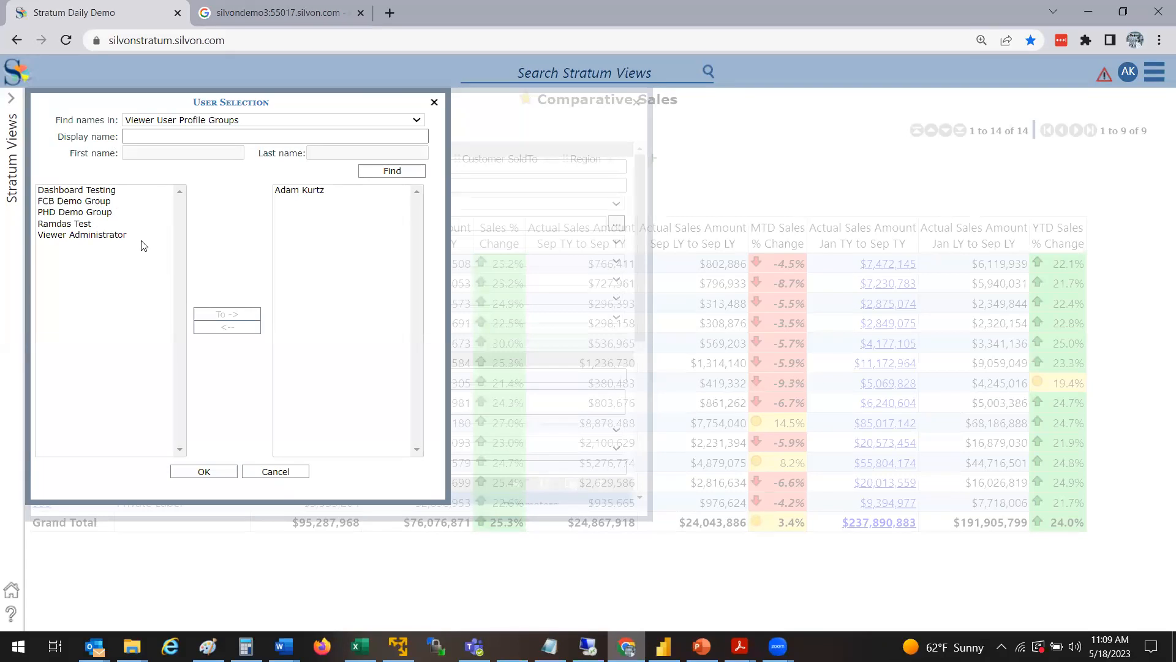
# List the Viewer User Profiles, try adding a second user to the action's recipients, and cancel the selection
pyautogui.click(245, 122)
pyautogui.click(216, 134)
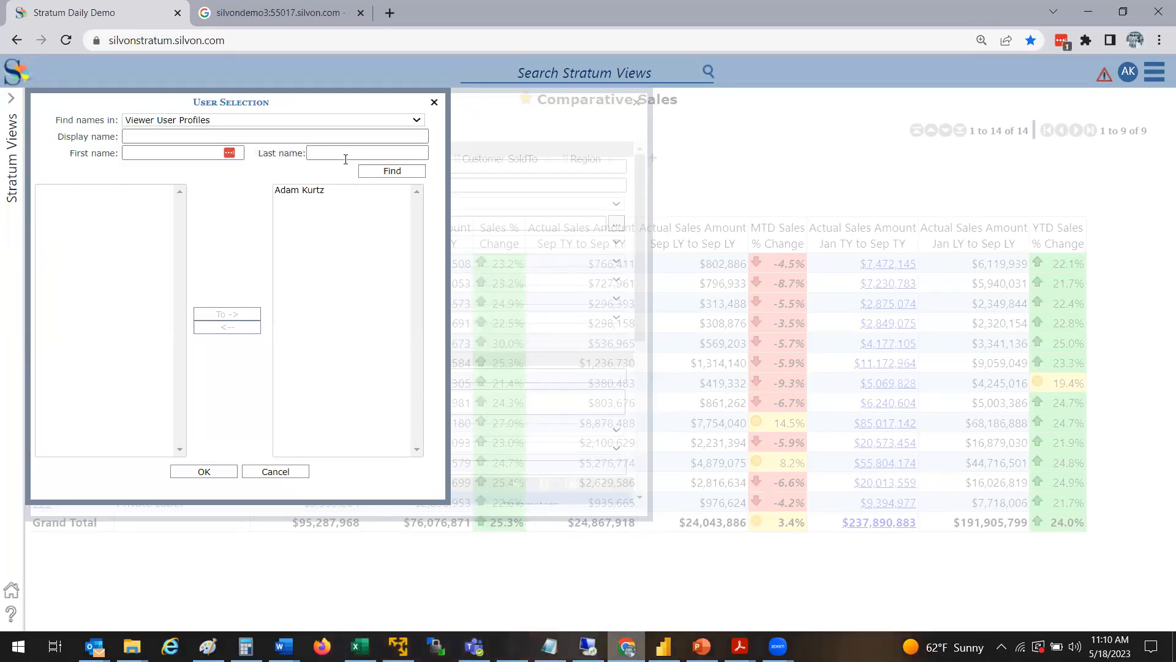
pyautogui.click(383, 173)
pyautogui.doubleClick(85, 212)
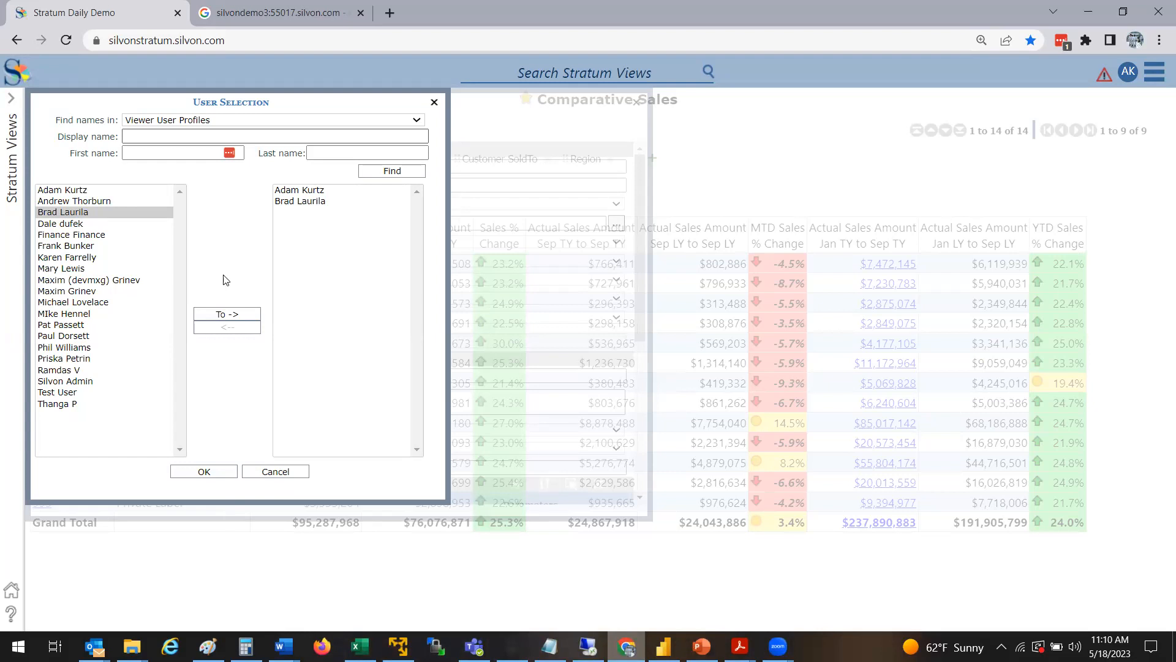
pyautogui.click(297, 474)
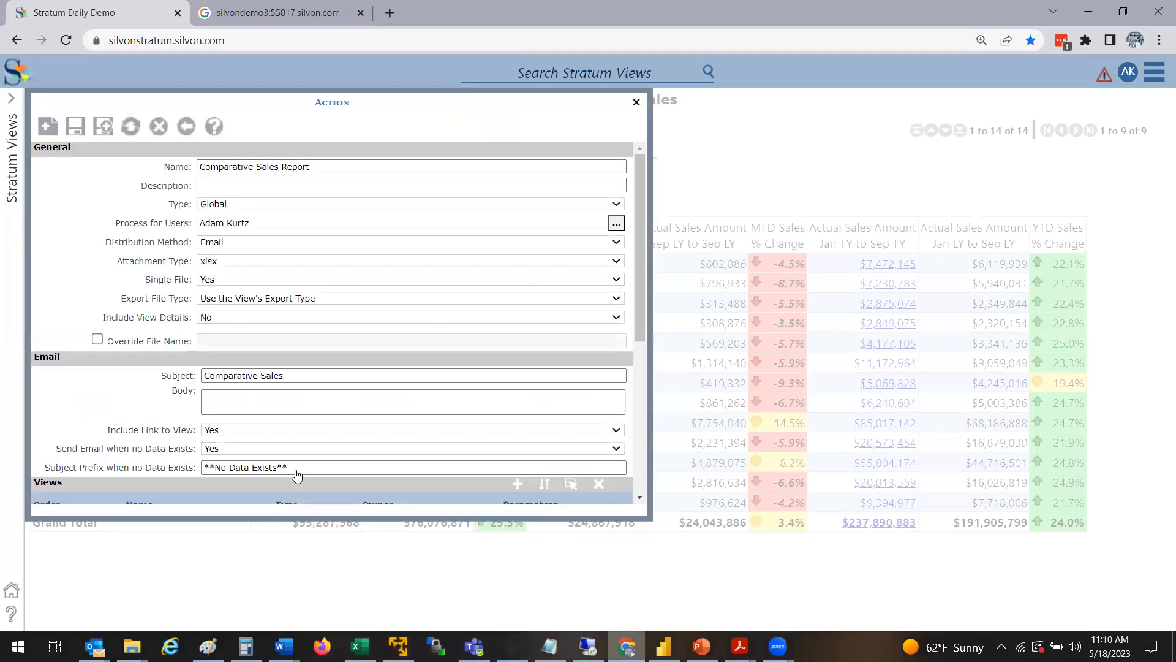
# Choose Email as the distribution method and set the attachment type to Include As Text
pyautogui.click(235, 244)
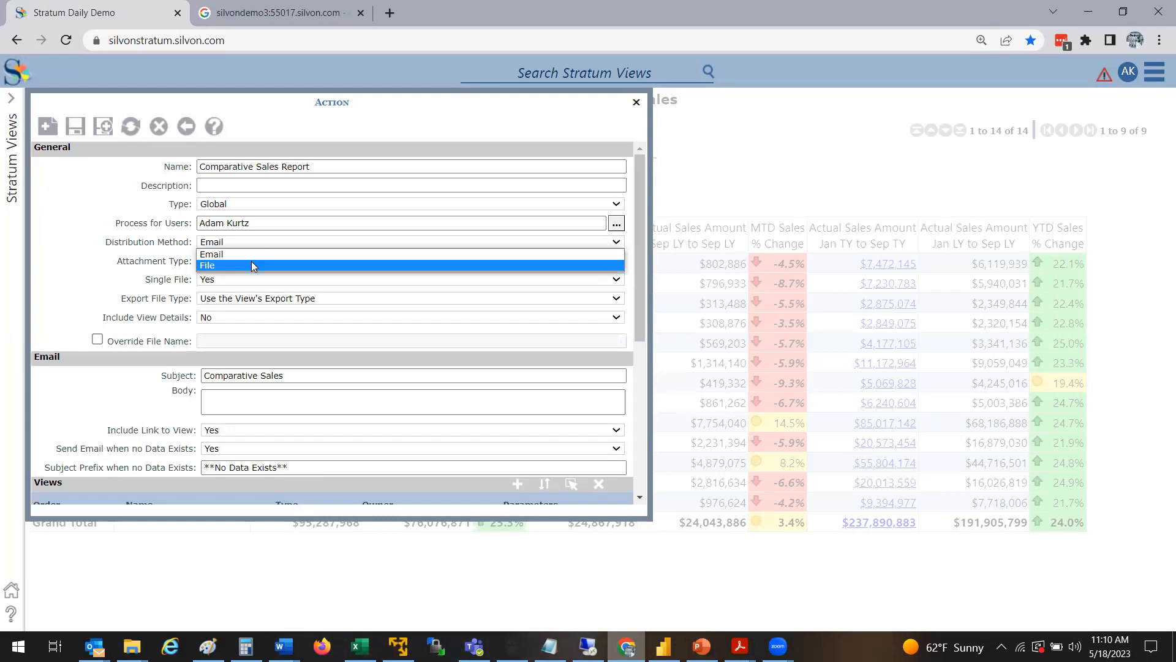
pyautogui.click(259, 254)
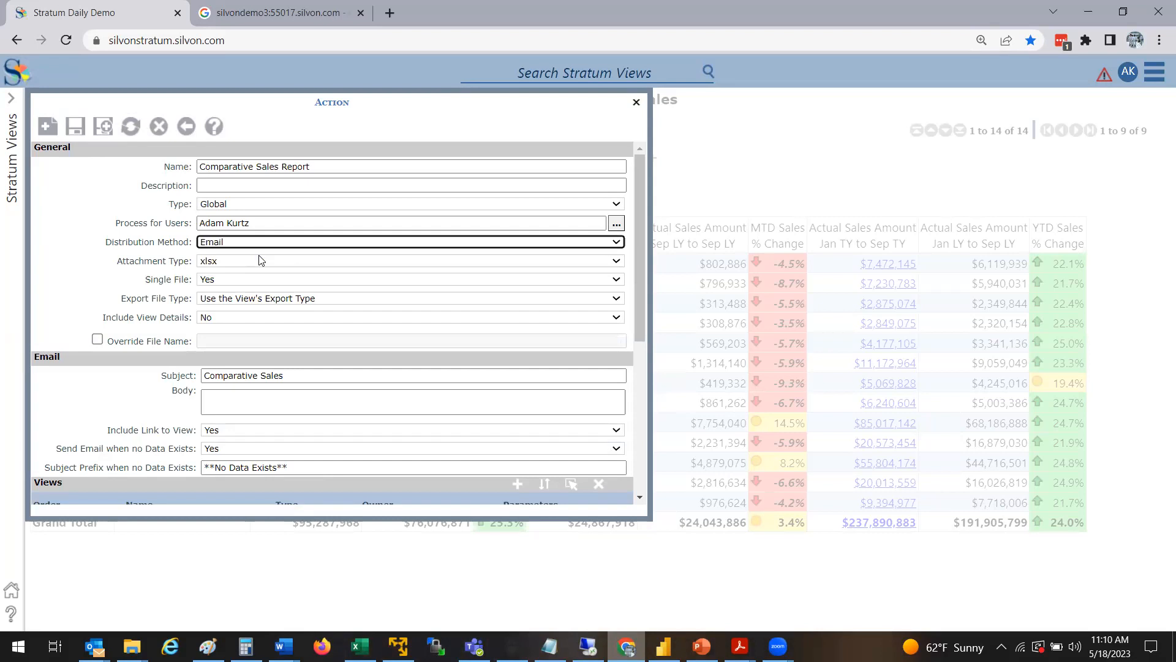
pyautogui.click(236, 262)
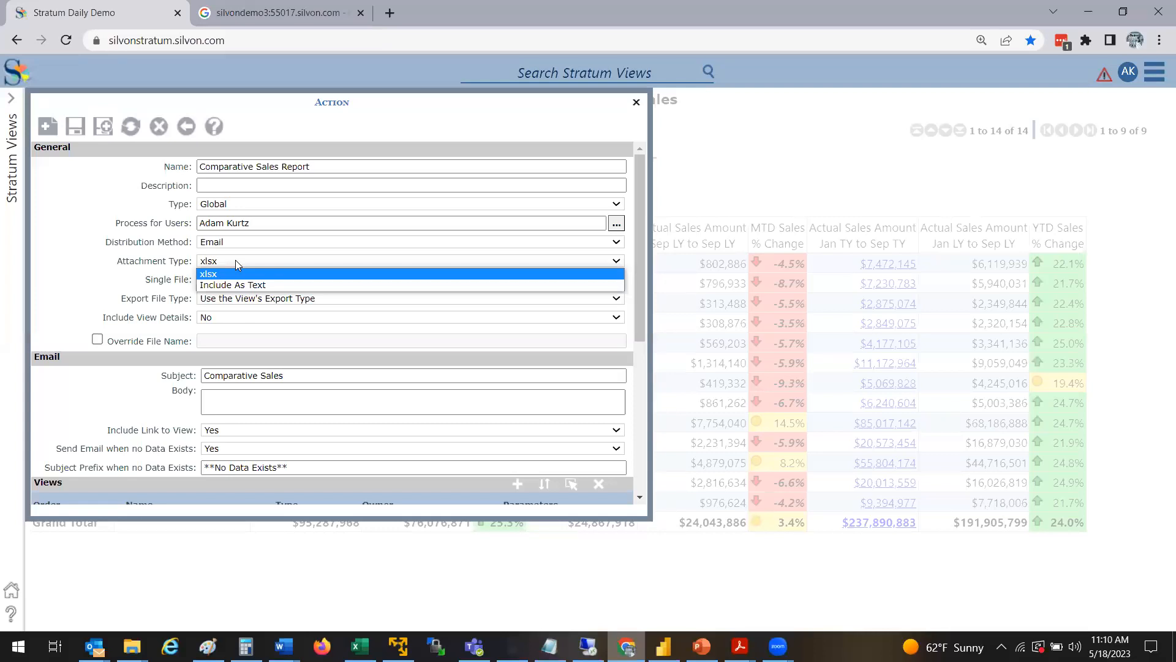
pyautogui.click(249, 283)
pyautogui.click(248, 262)
pyautogui.click(221, 285)
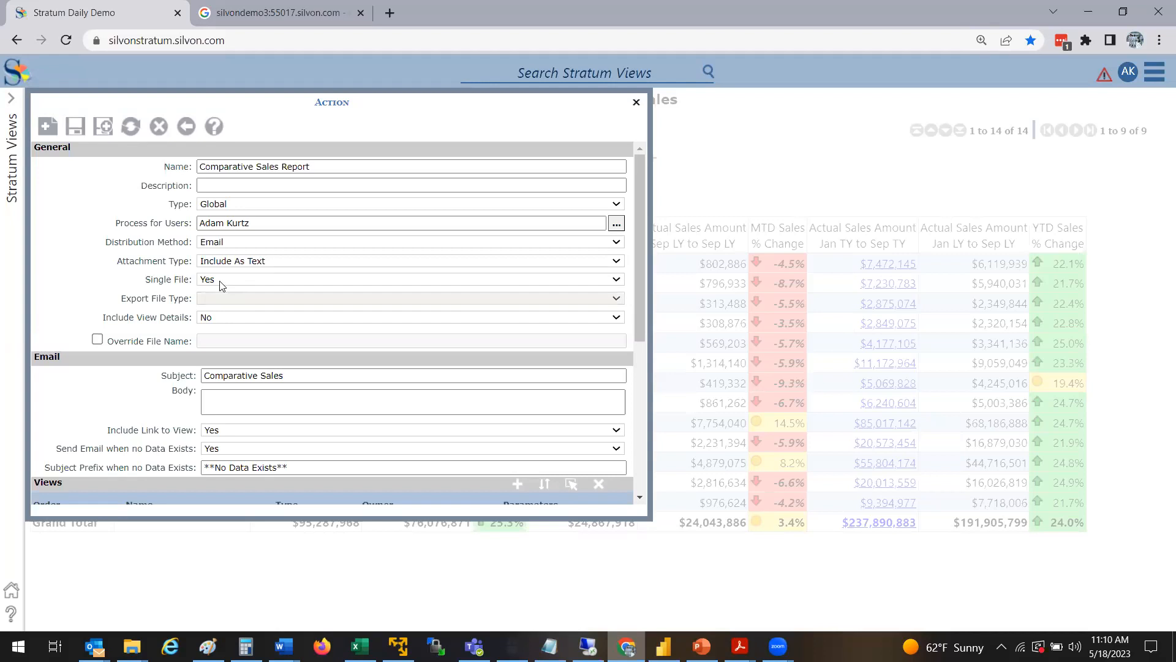
# Set the action's attachment type to xlsx and keep Single File set to Yes
pyautogui.click(244, 260)
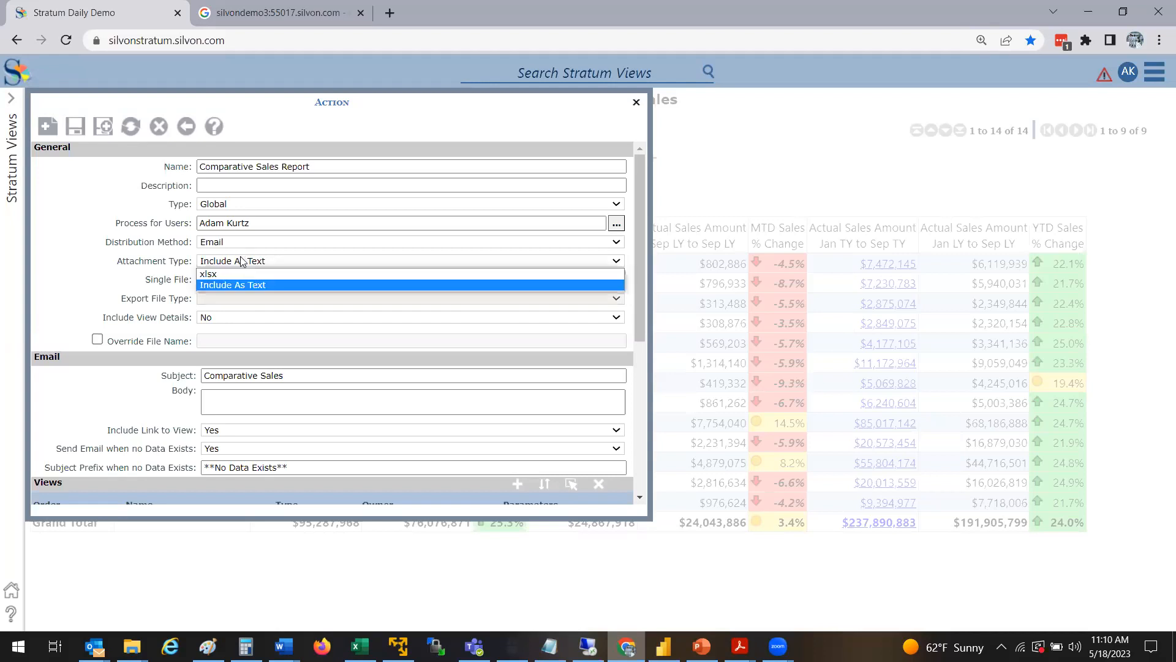
pyautogui.click(235, 275)
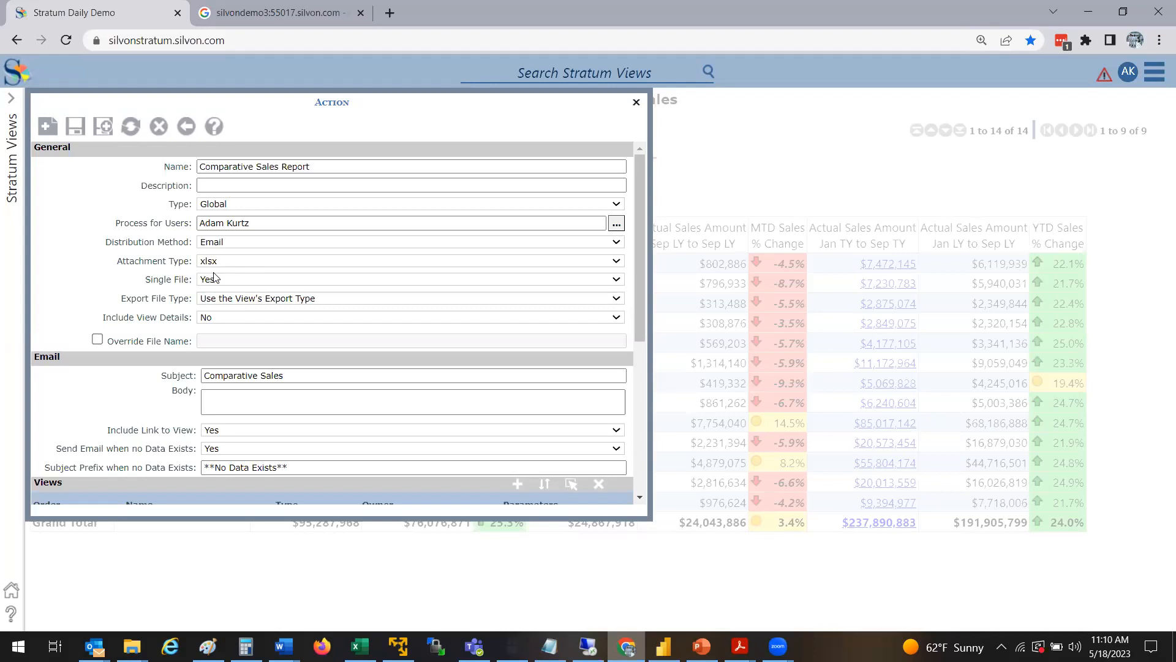
pyautogui.click(226, 279)
pyautogui.click(226, 280)
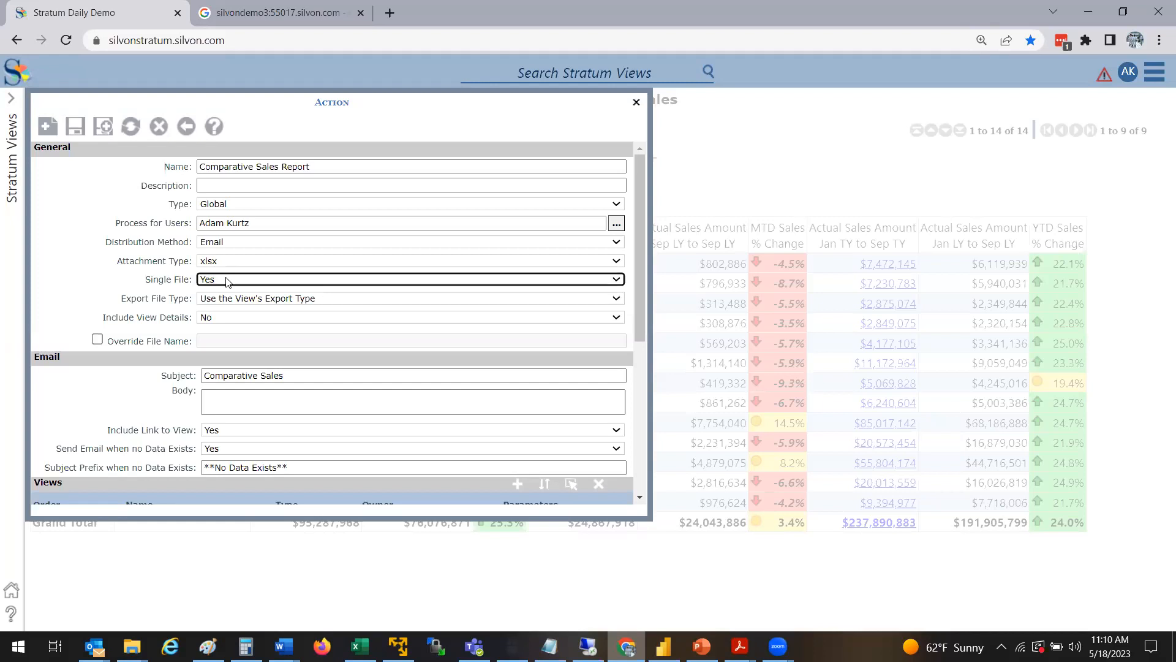
pyautogui.click(225, 279)
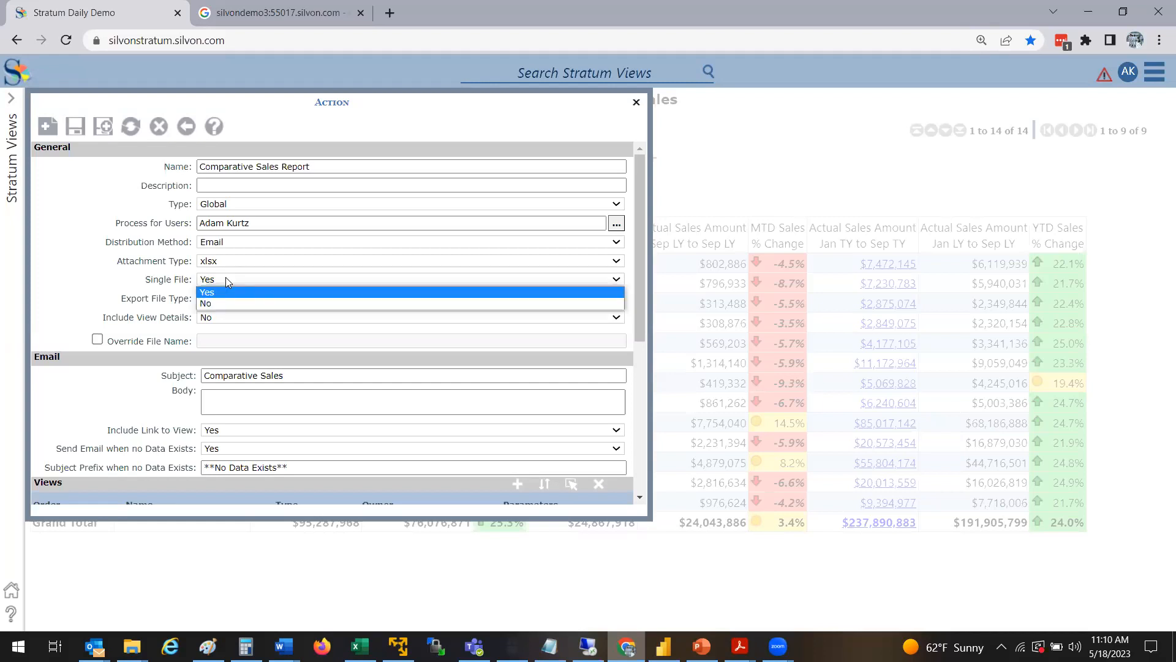
pyautogui.click(226, 280)
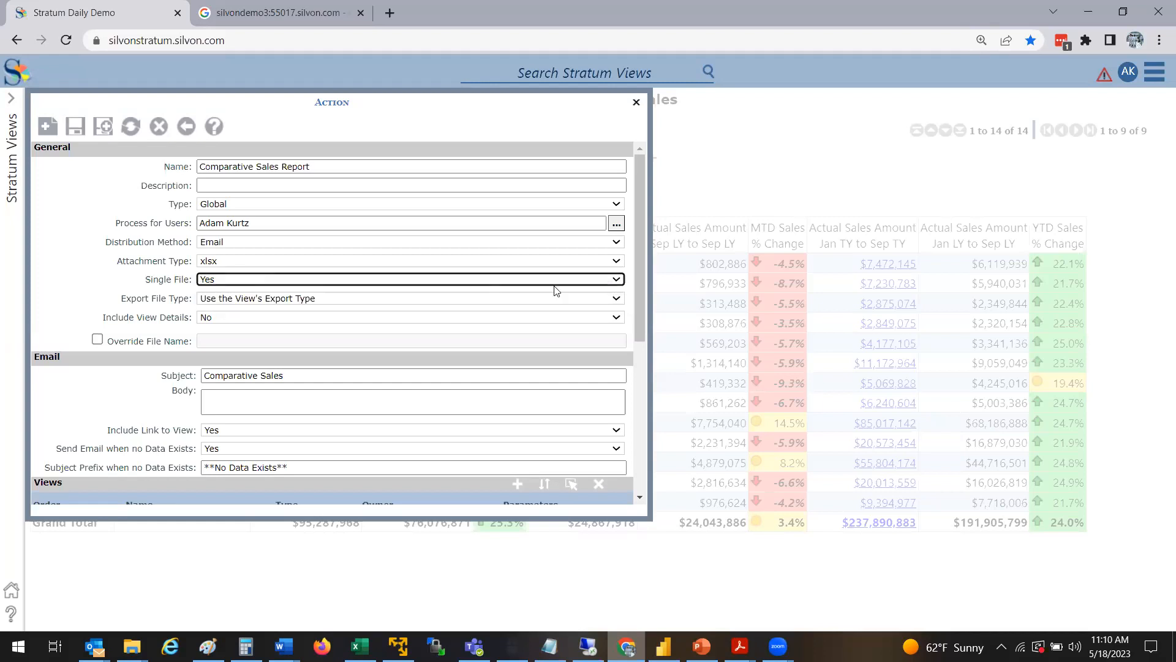
# Set the export file type to Excel Report and Include View Details to Yes
pyautogui.moveTo(641, 295); pyautogui.dragTo(651, 344)
pyautogui.scroll(-3, 651, 345)
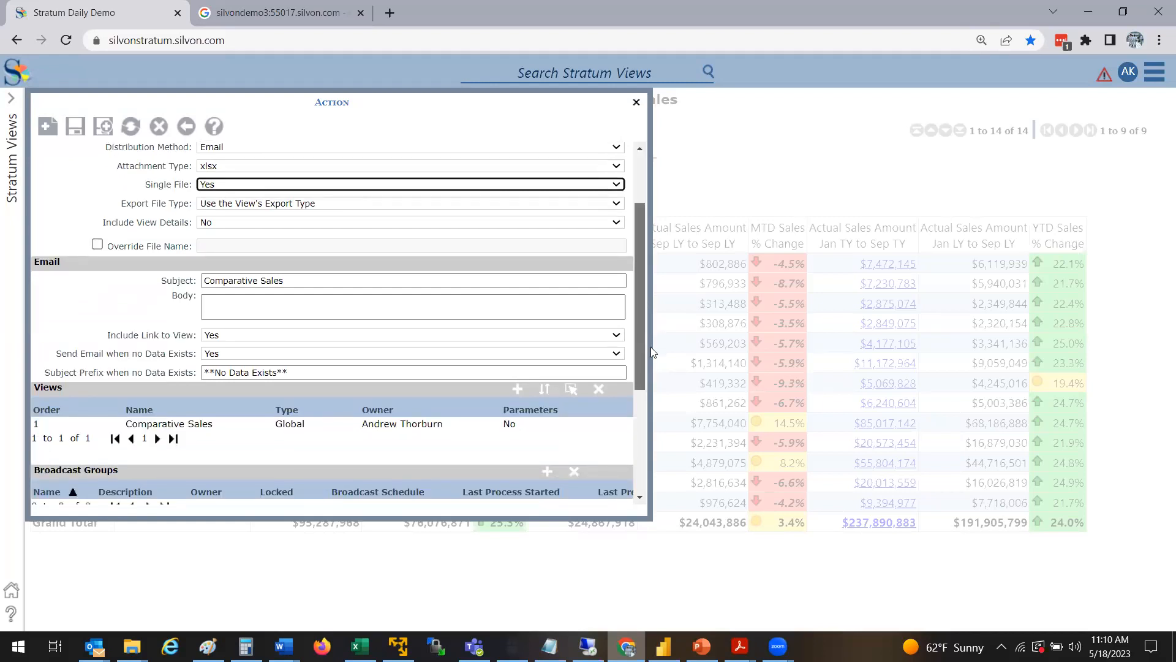
pyautogui.moveTo(646, 355); pyautogui.dragTo(643, 218)
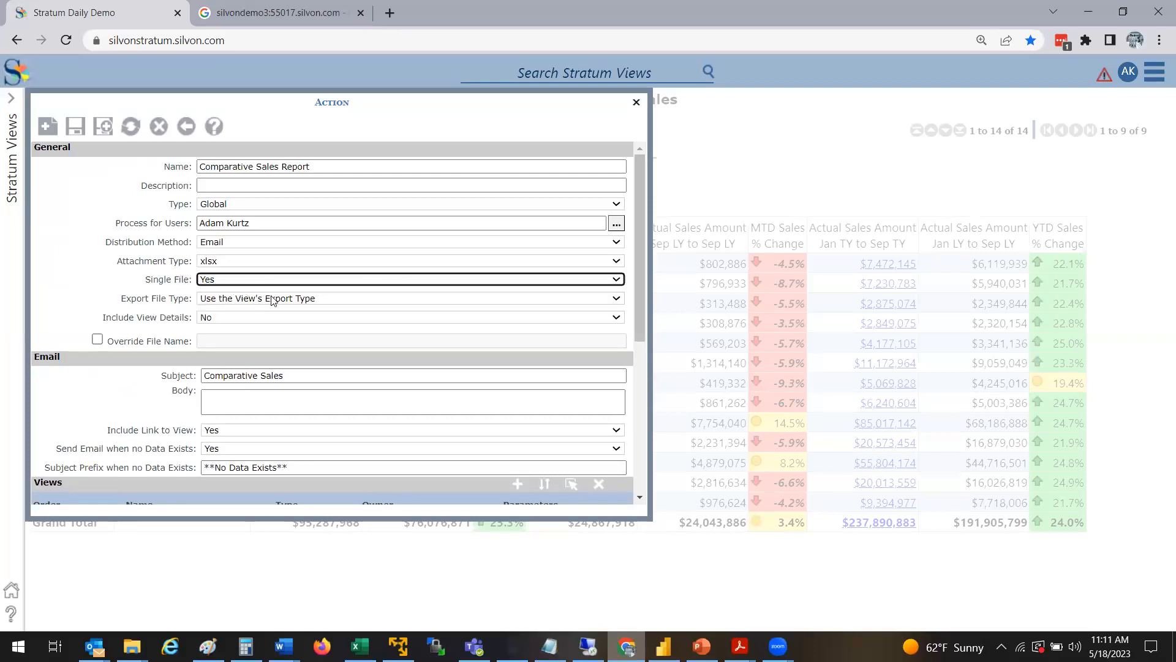
pyautogui.click(309, 300)
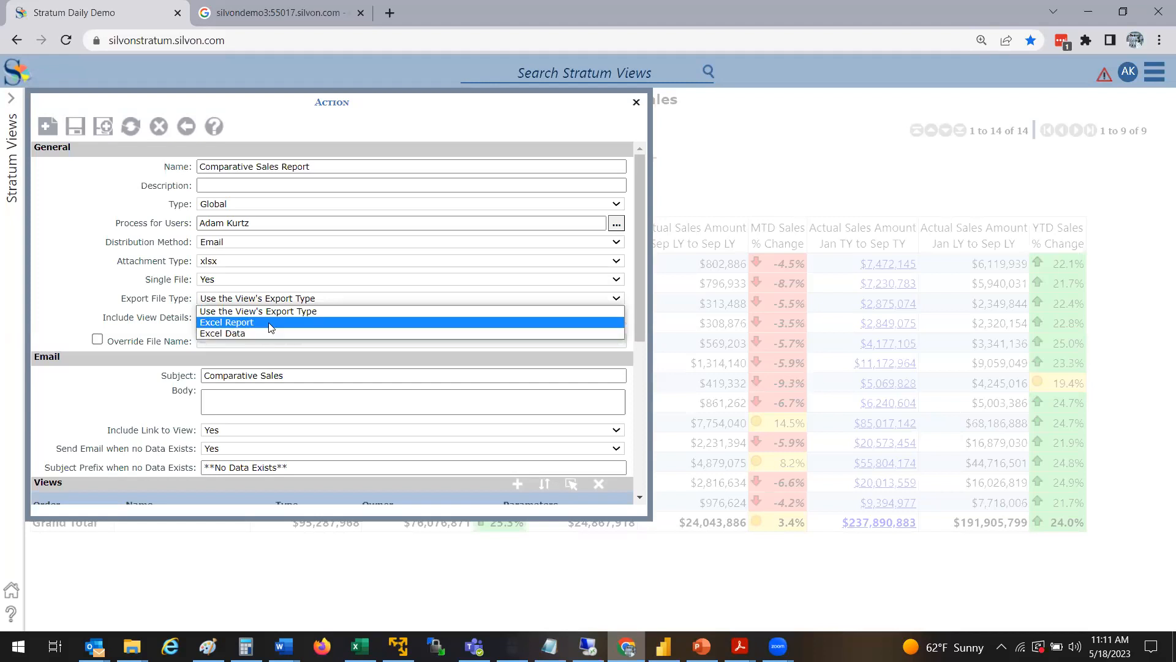
pyautogui.click(269, 323)
pyautogui.click(216, 322)
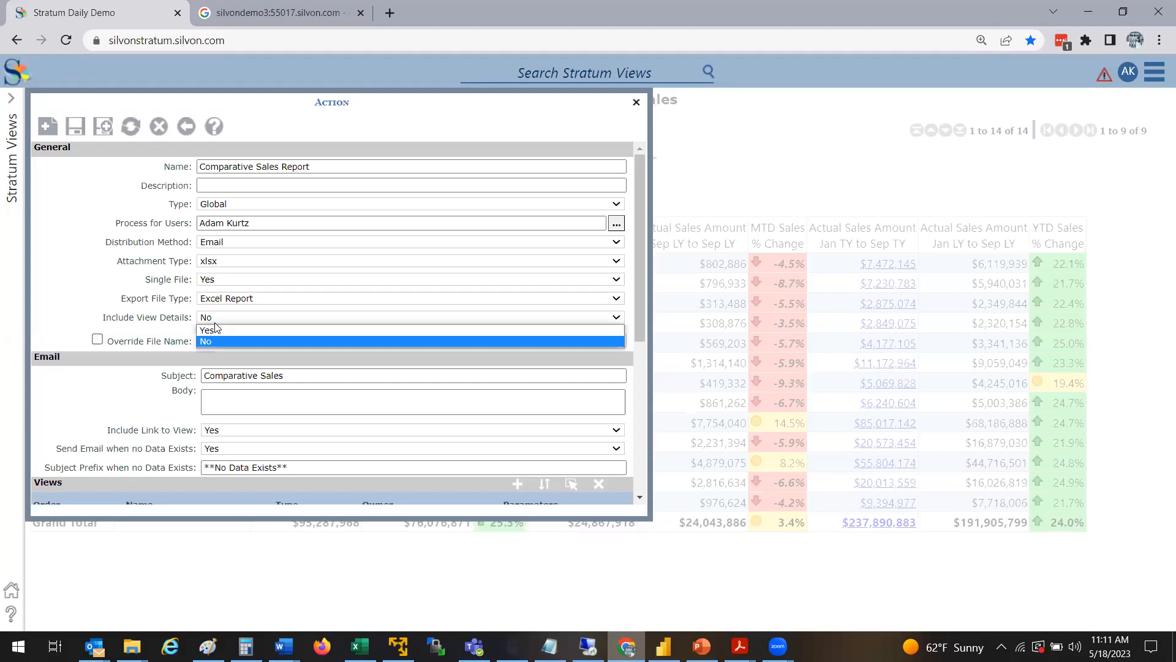
pyautogui.click(220, 331)
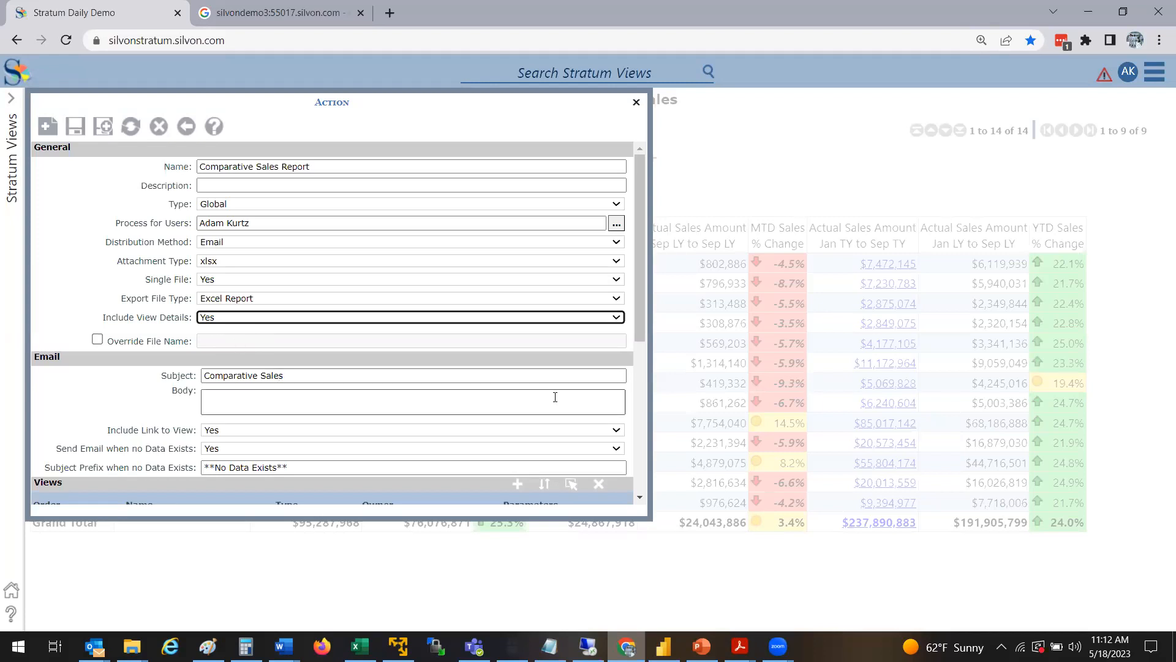
# Set the email subject to "Comparative Sales Report" and the body to "Please review weekly sales report as needed......"
pyautogui.moveTo(646, 302); pyautogui.dragTo(652, 402)
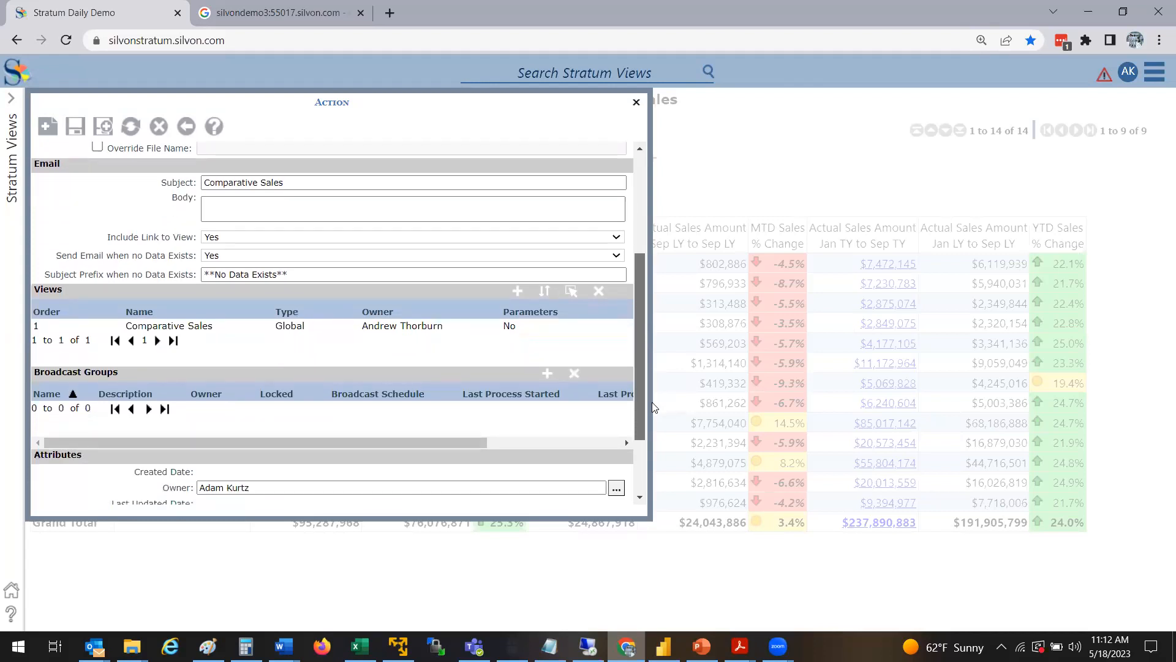
pyautogui.click(315, 181)
pyautogui.write('Report')
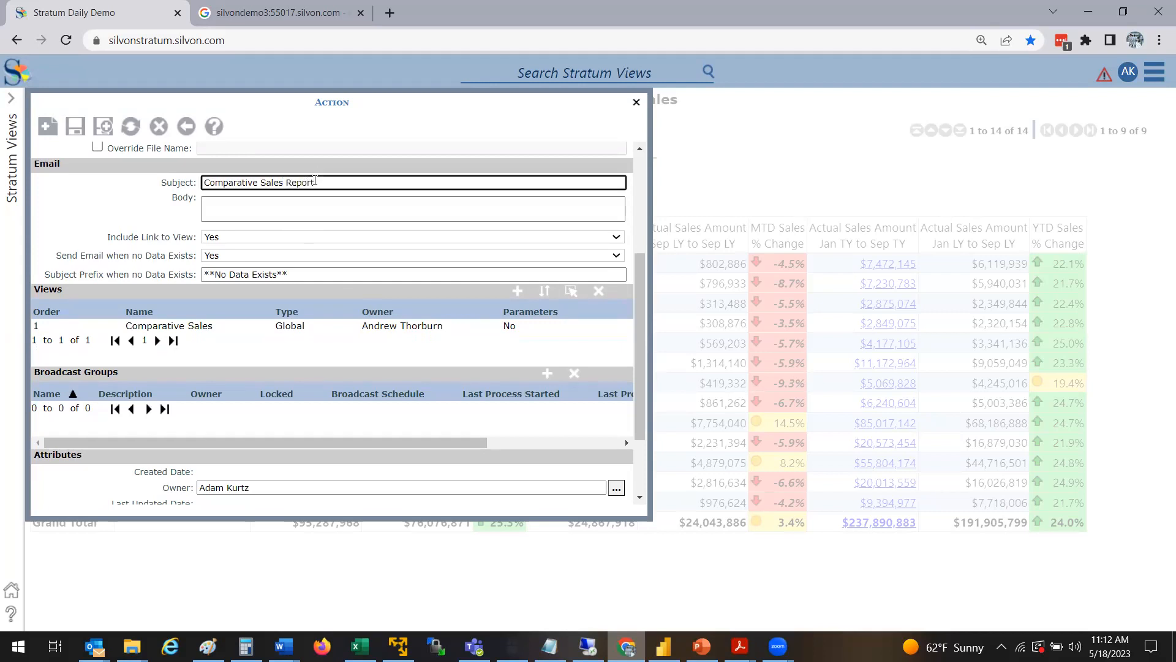
pyautogui.click(293, 202)
pyautogui.write('P')
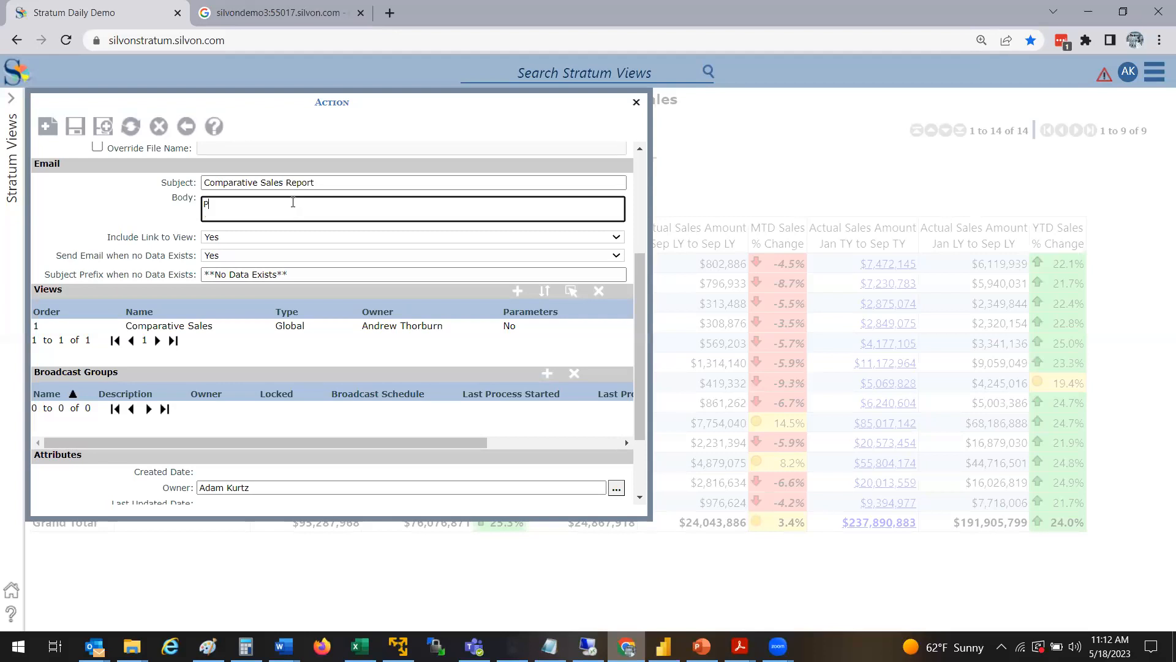
pyautogui.write('lease review weekly sales report as ne')
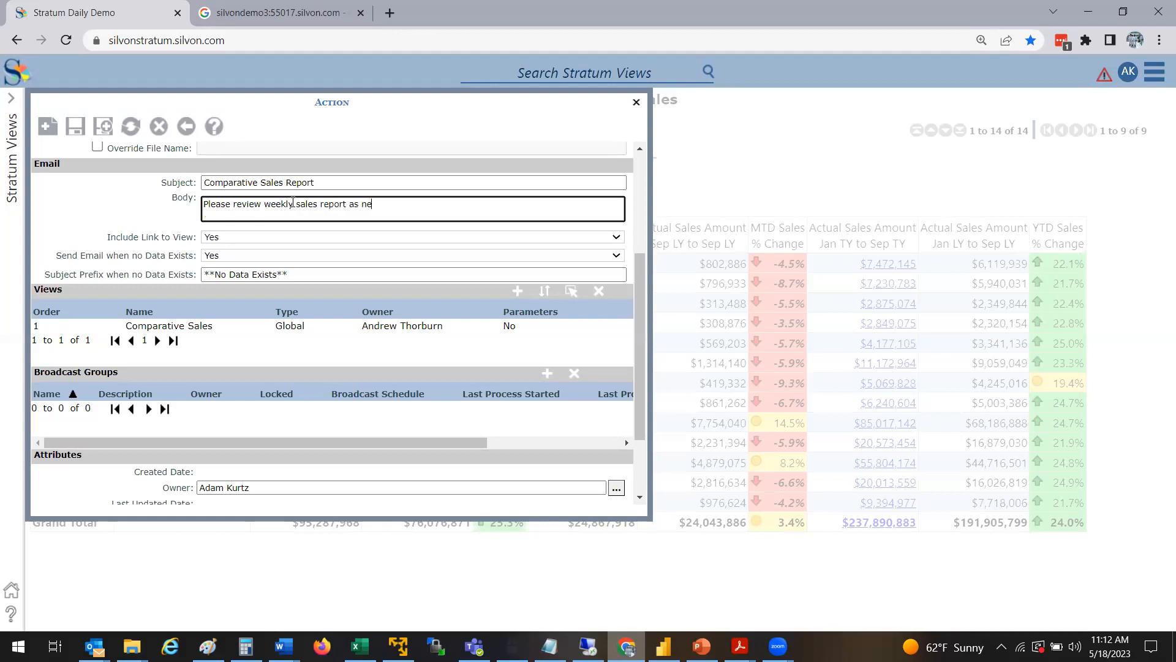
pyautogui.write('eded......')
# Set Send Email when no Data Exists to No
pyautogui.click(252, 256)
pyautogui.click(253, 256)
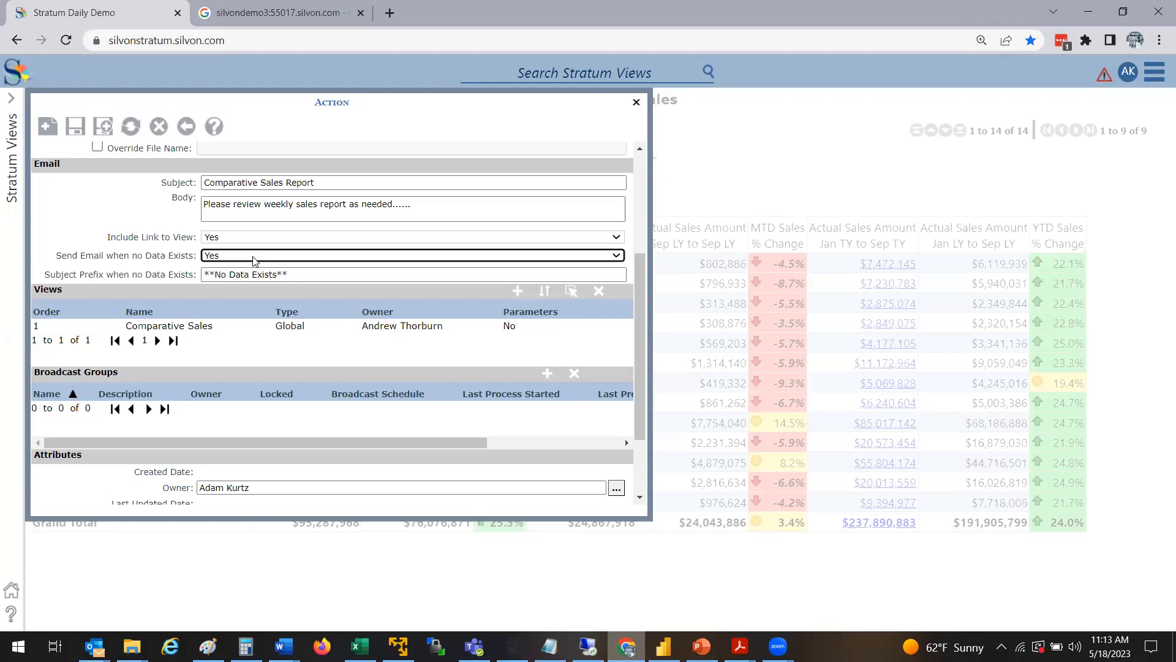
pyautogui.click(252, 256)
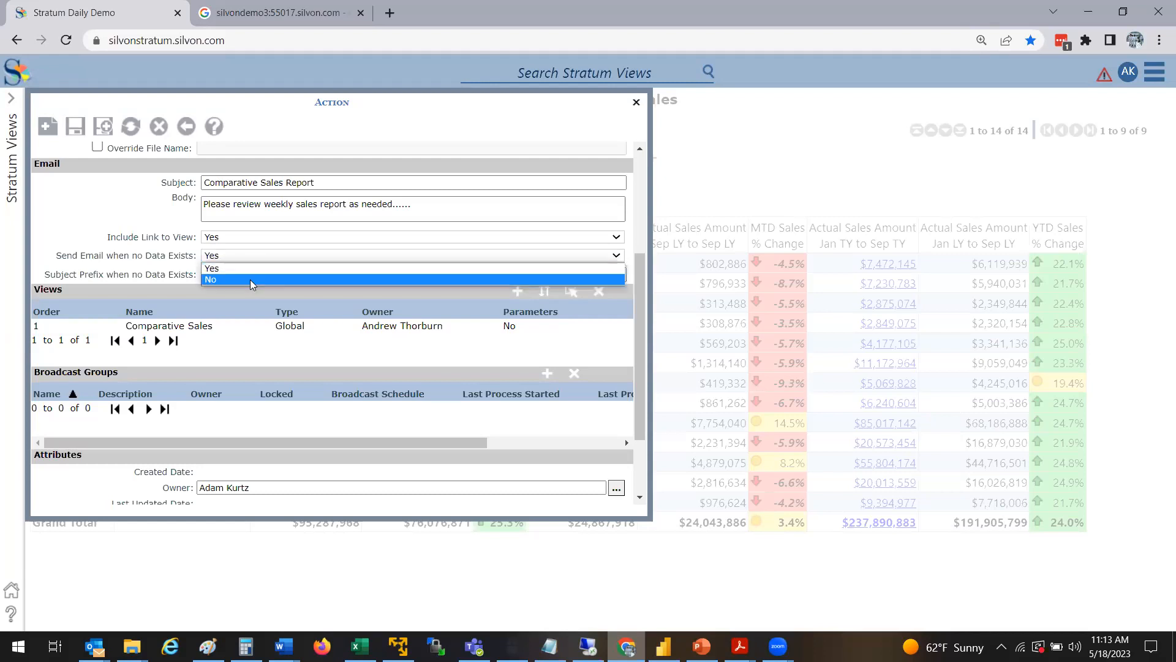
pyautogui.click(250, 279)
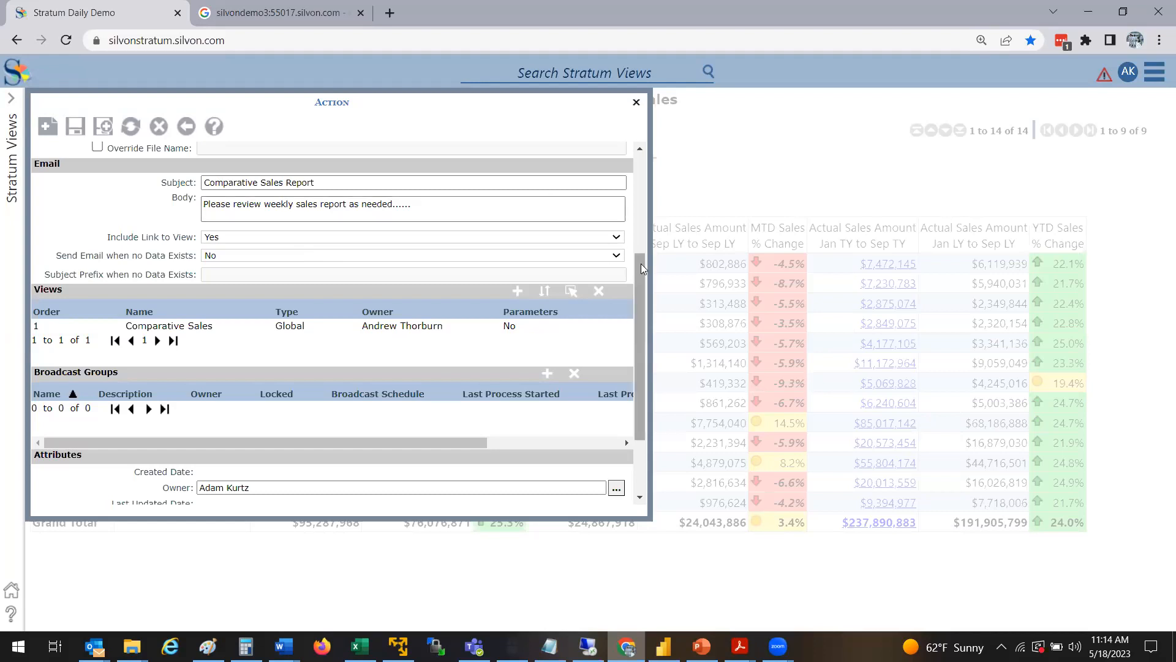
# Browse the views that can be added alongside Comparative Sales and exit the selection without adding any
pyautogui.moveTo(641, 267); pyautogui.dragTo(634, 292)
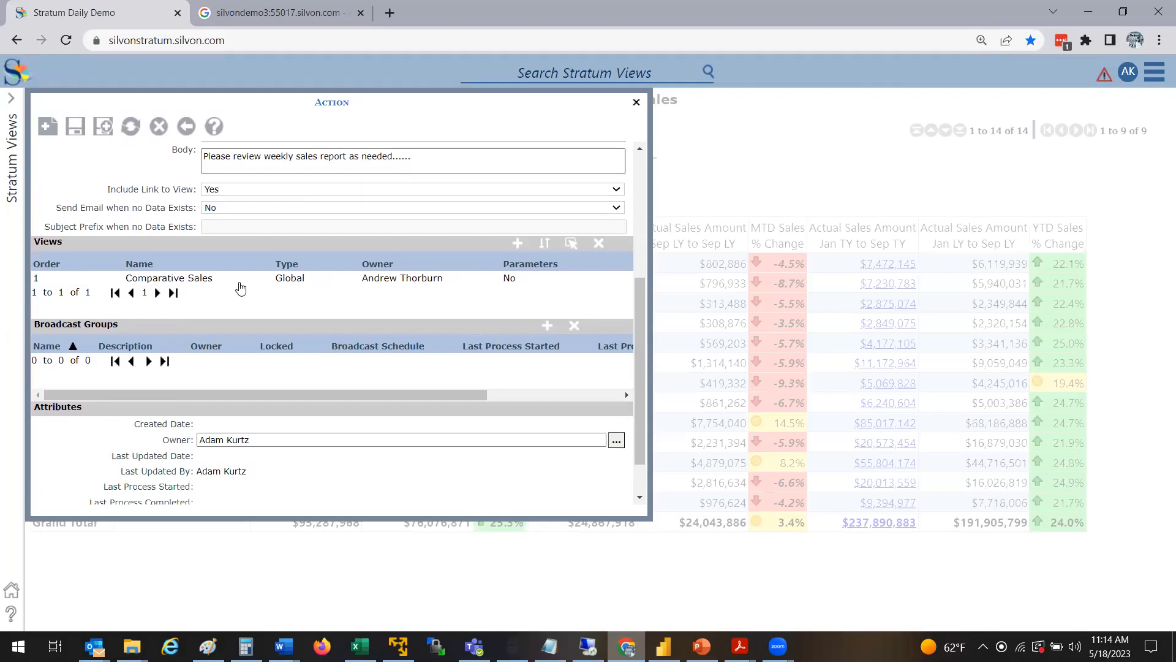
pyautogui.click(241, 287)
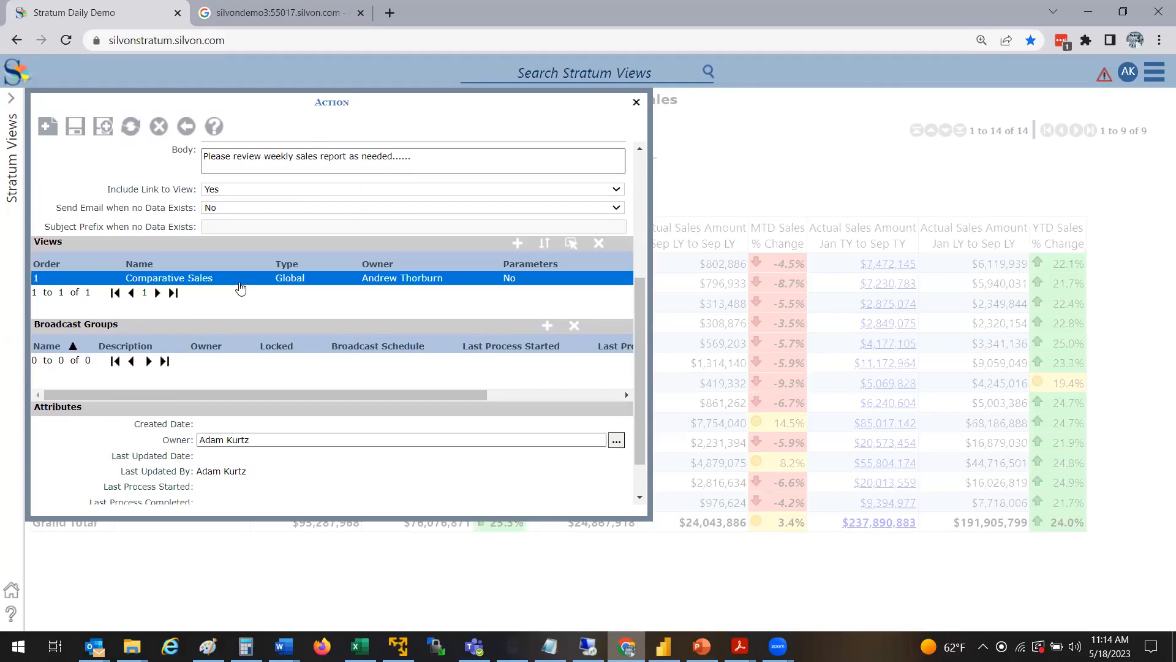
pyautogui.click(518, 244)
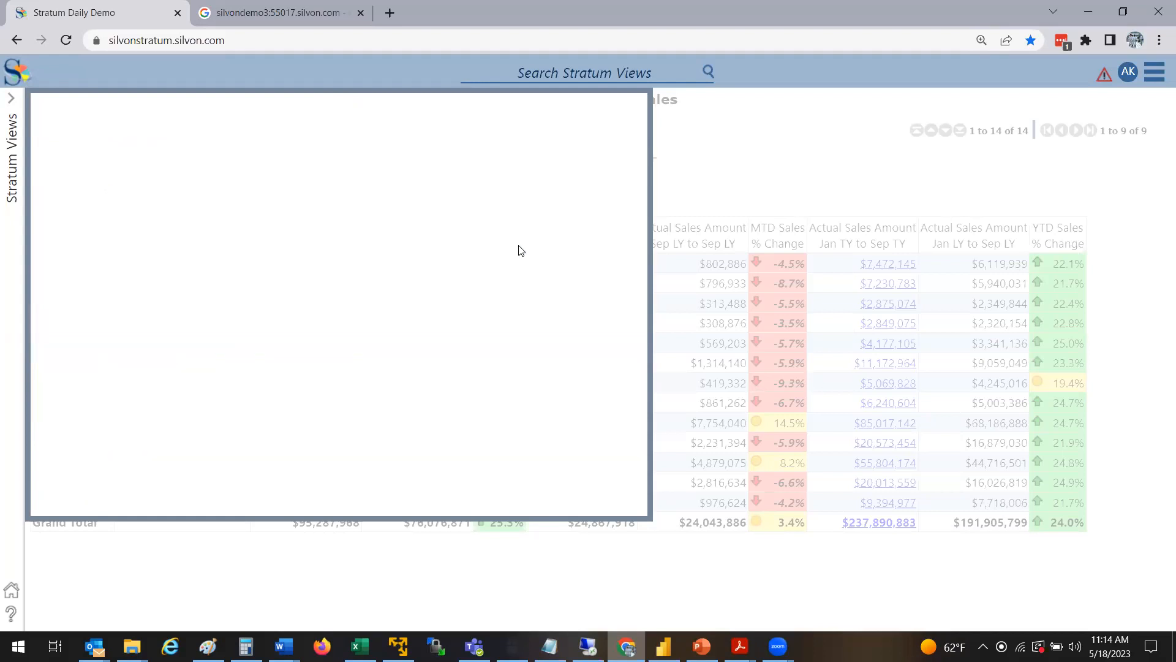
pyautogui.moveTo(640, 150); pyautogui.dragTo(637, 472)
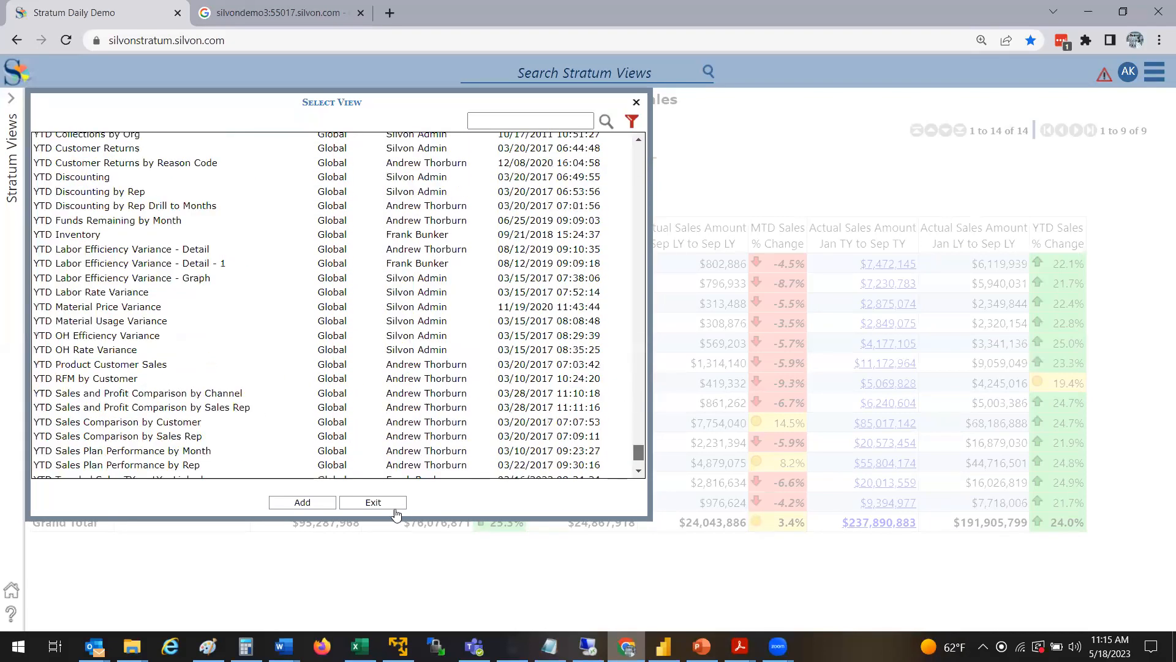
pyautogui.click(363, 503)
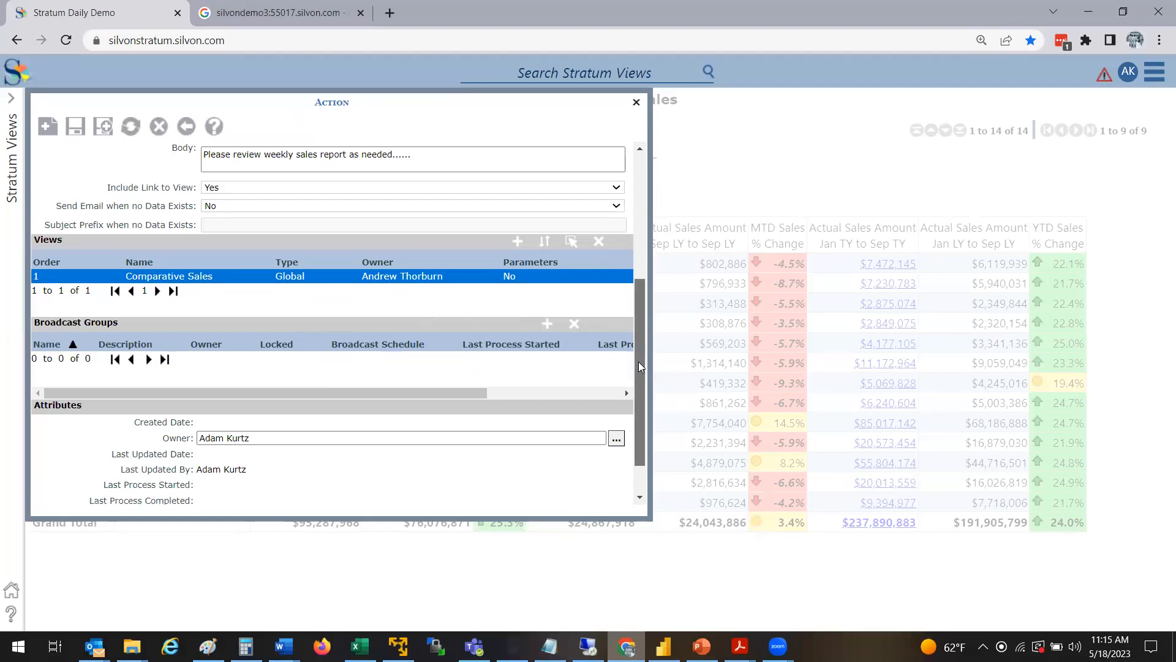
# Add the Daily Flash Reports broadcast group to the action and close the group selection
pyautogui.scroll(-1, 639, 361)
pyautogui.click(549, 276)
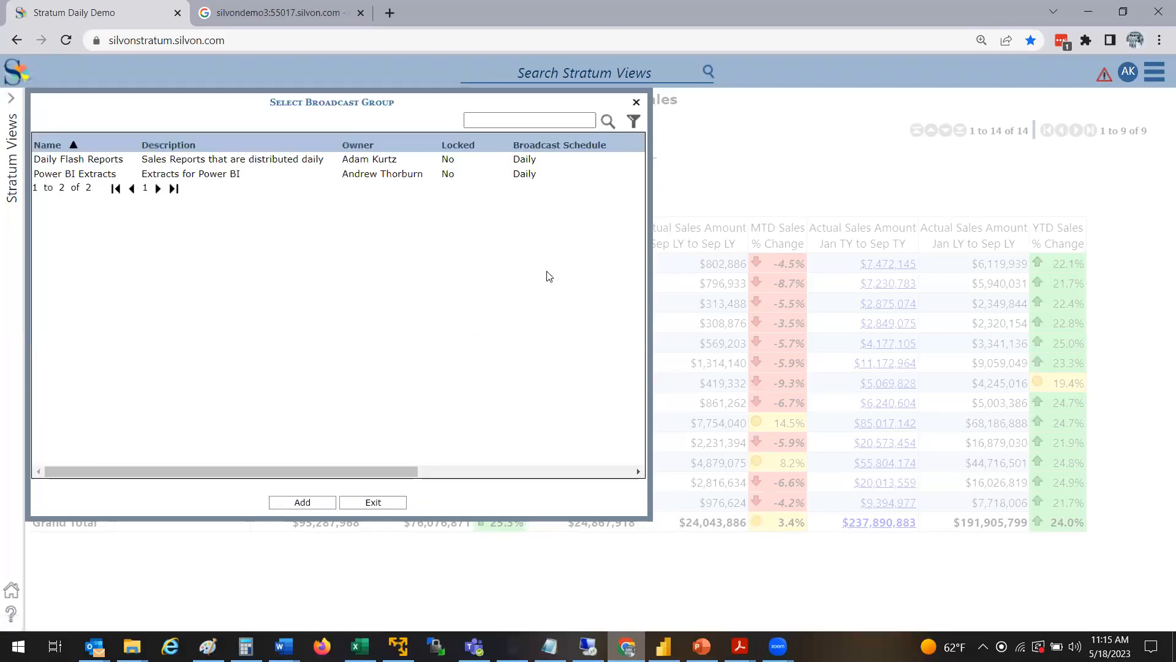
pyautogui.click(249, 166)
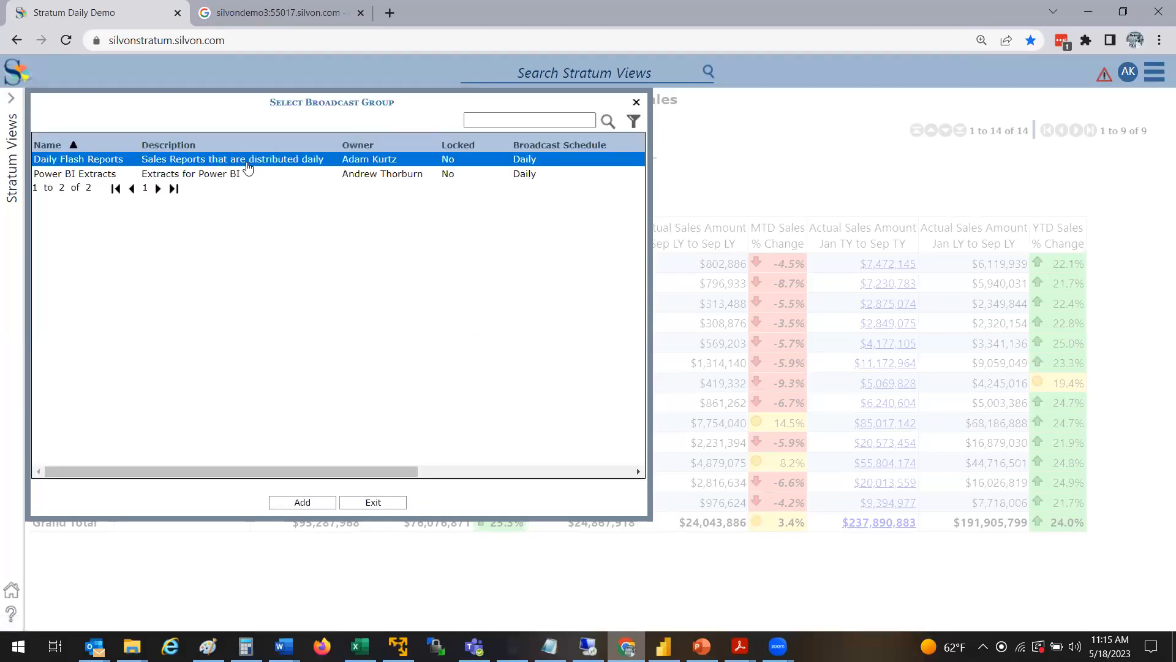
pyautogui.click(292, 504)
pyautogui.click(352, 502)
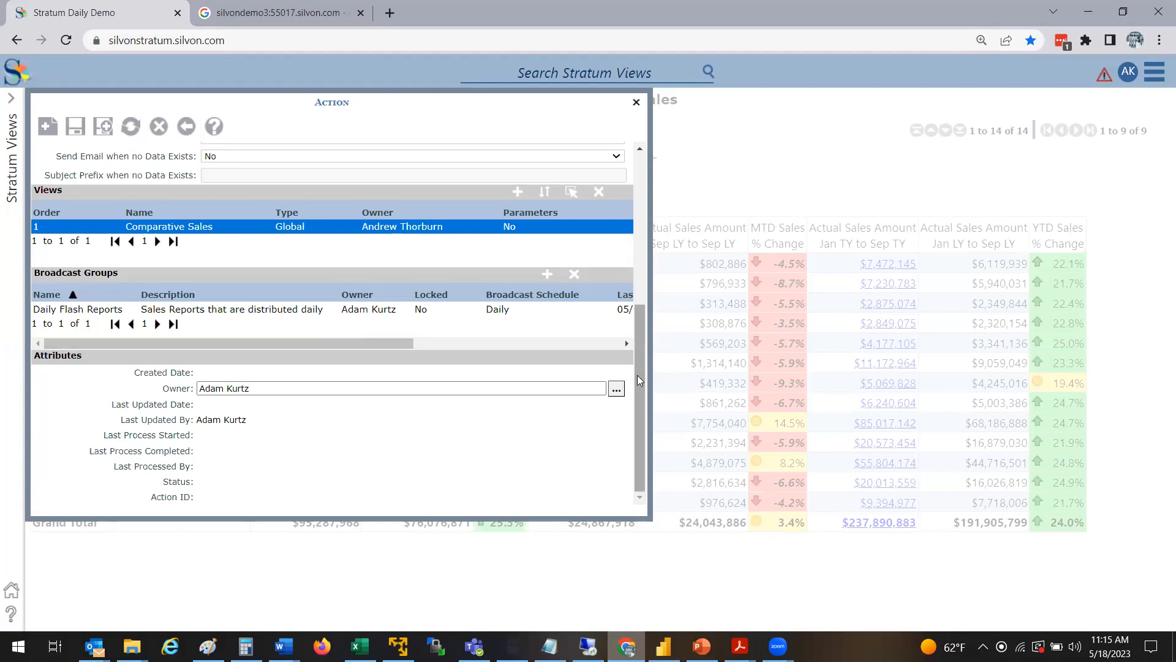
# Process the Comparative Sales Report action and agree to continue
pyautogui.scroll(1, 637, 367)
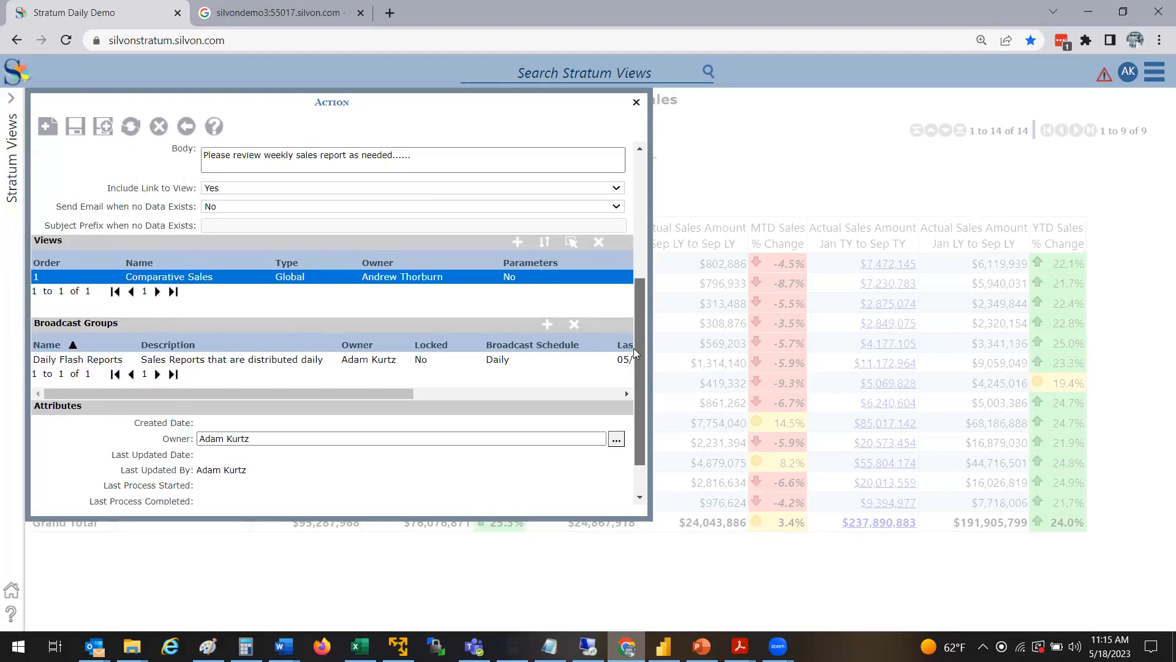
pyautogui.moveTo(634, 348); pyautogui.dragTo(637, 211)
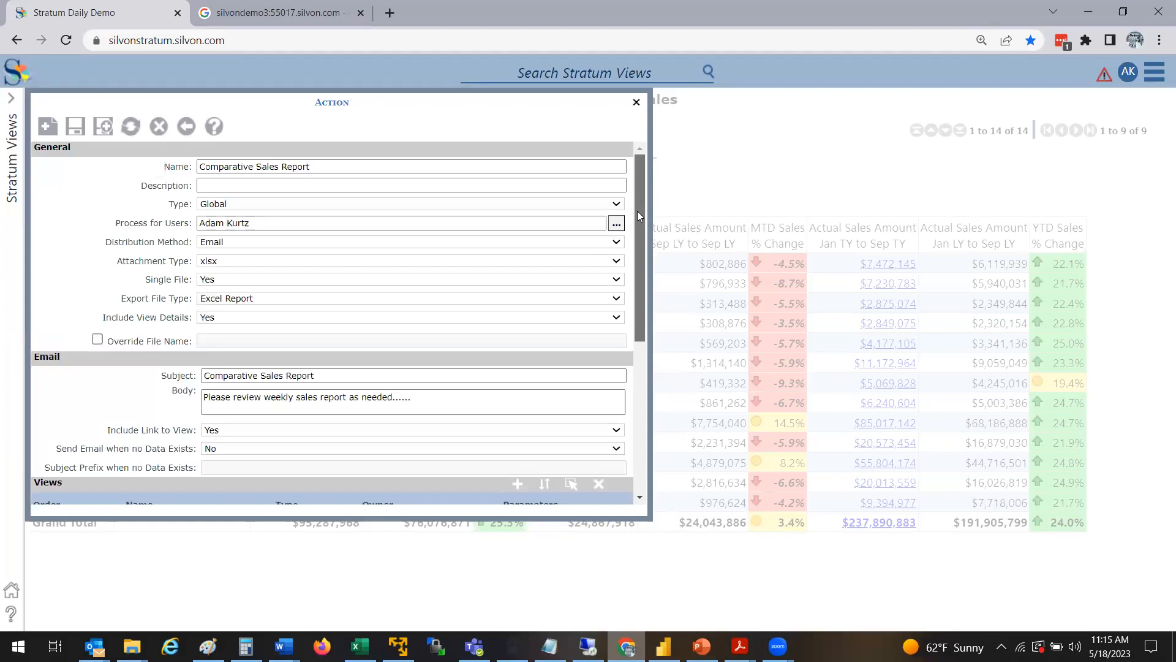
pyautogui.click(134, 135)
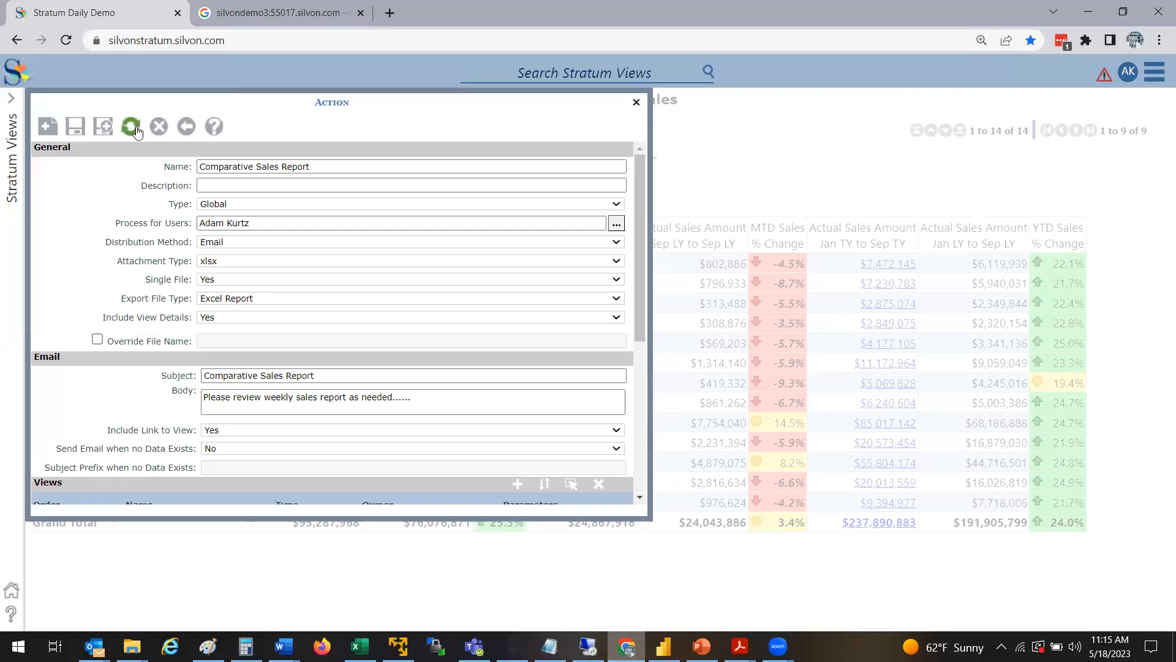
pyautogui.click(135, 128)
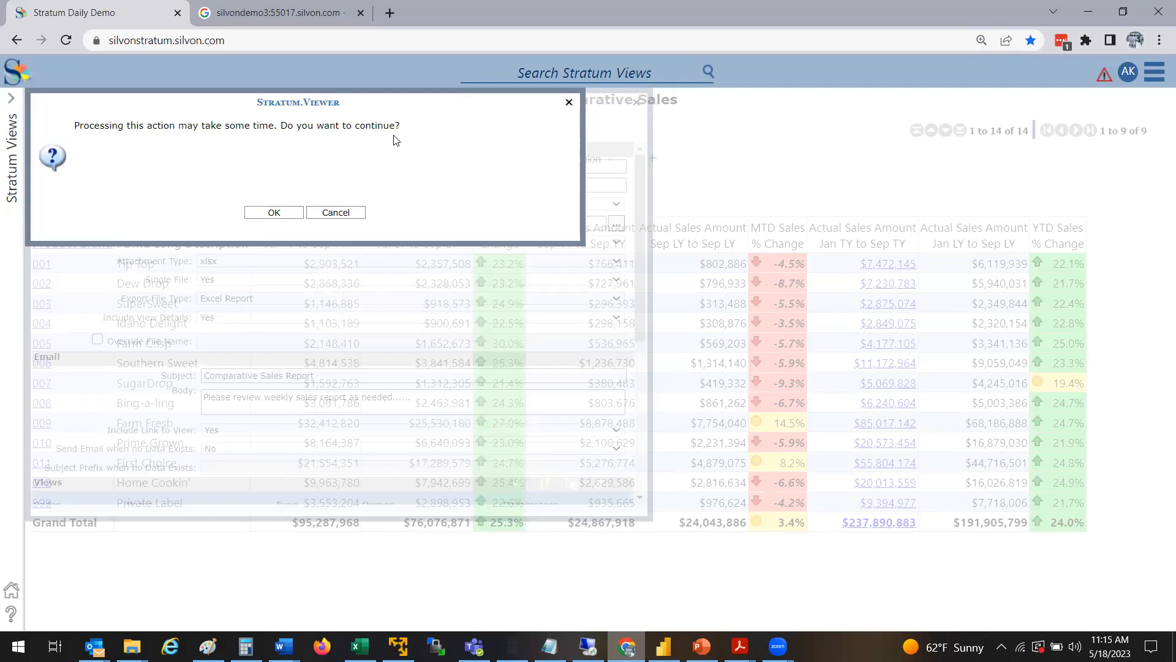
pyautogui.click(280, 213)
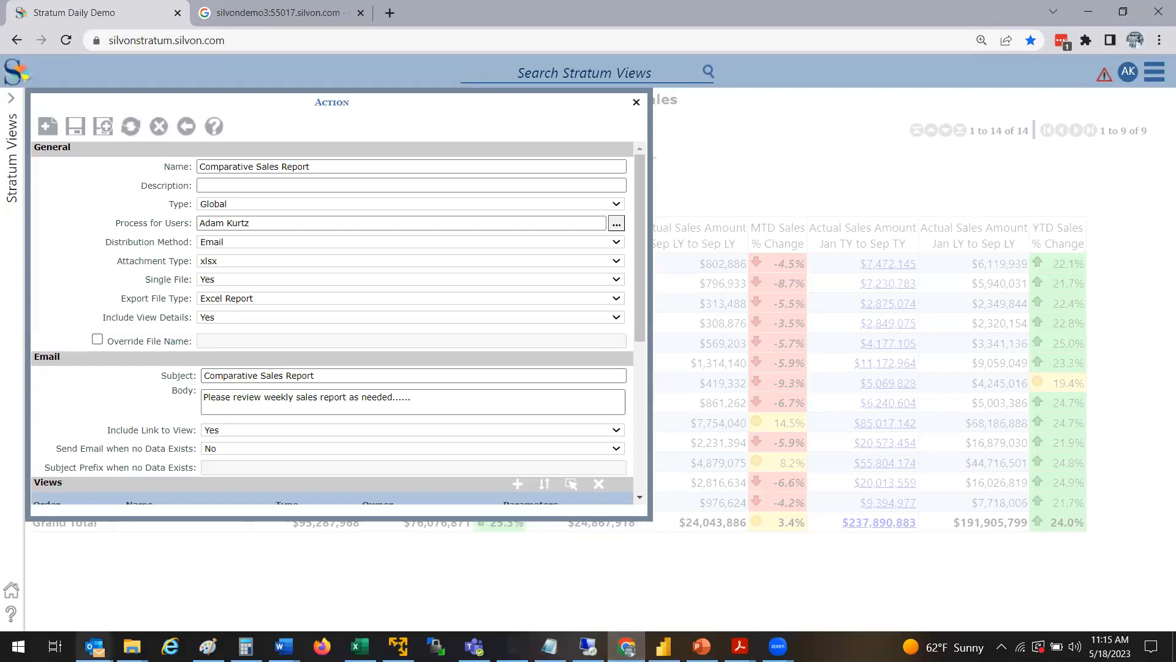
# Switch to Outlook, open the newest process completion email in the Inbox, and examine its attached broadcast log
pyautogui.click(94, 647)
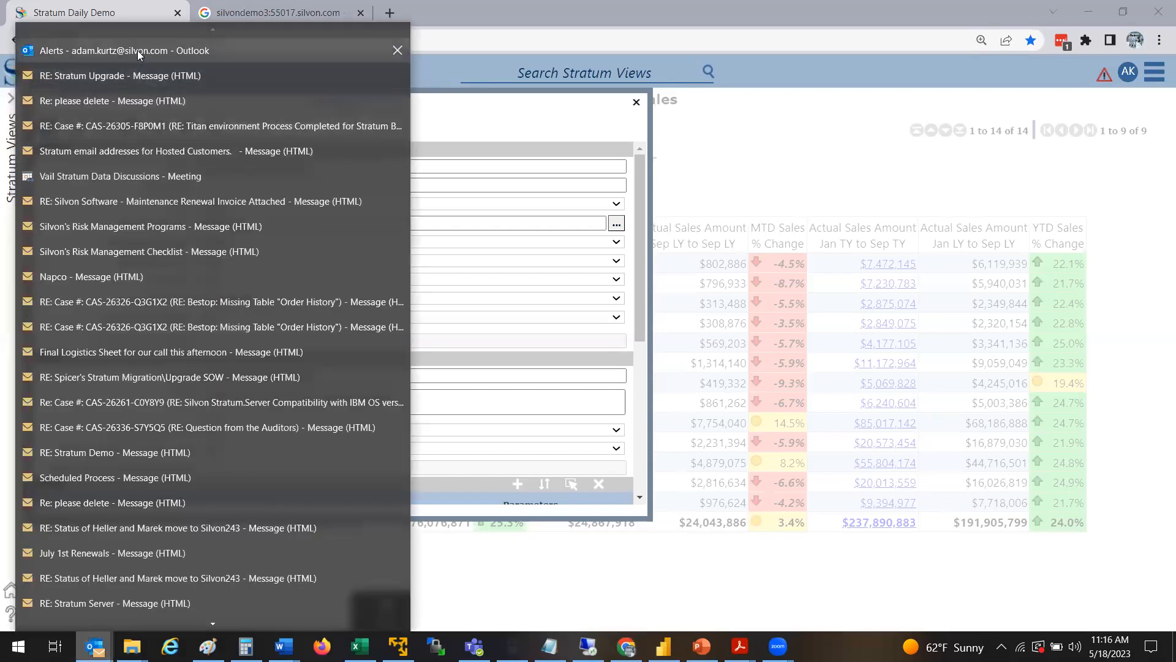
pyautogui.click(139, 52)
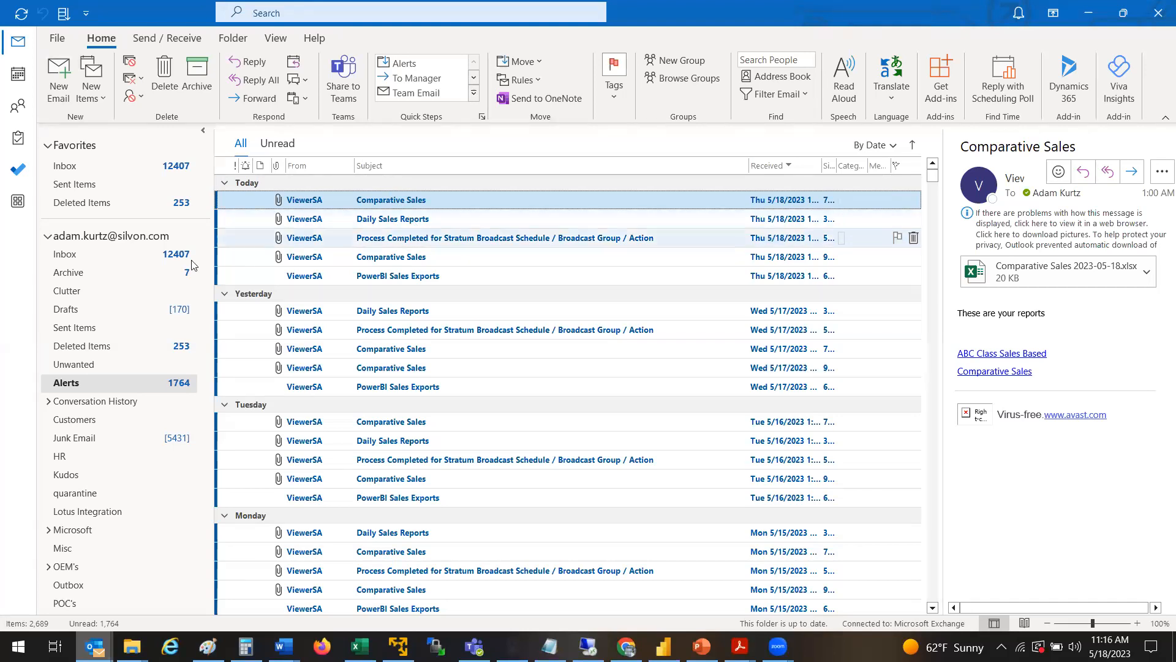
pyautogui.click(175, 254)
pyautogui.click(402, 201)
pyautogui.doubleClick(402, 203)
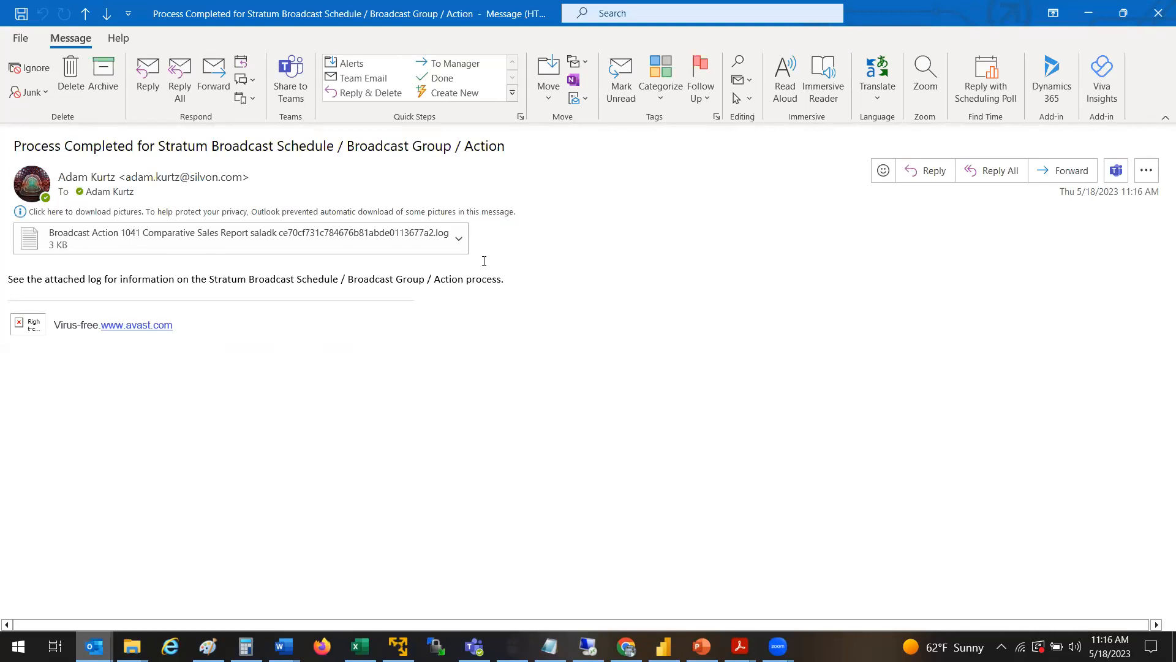
pyautogui.click(364, 244)
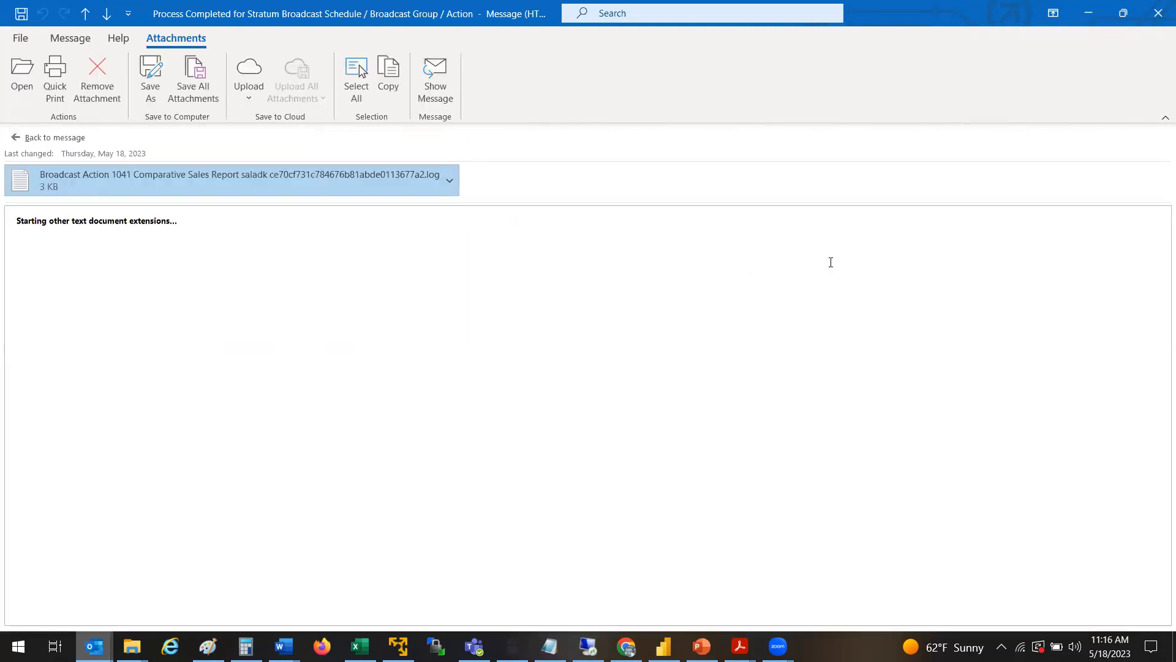
pyautogui.moveTo(1161, 252); pyautogui.dragTo(1159, 396)
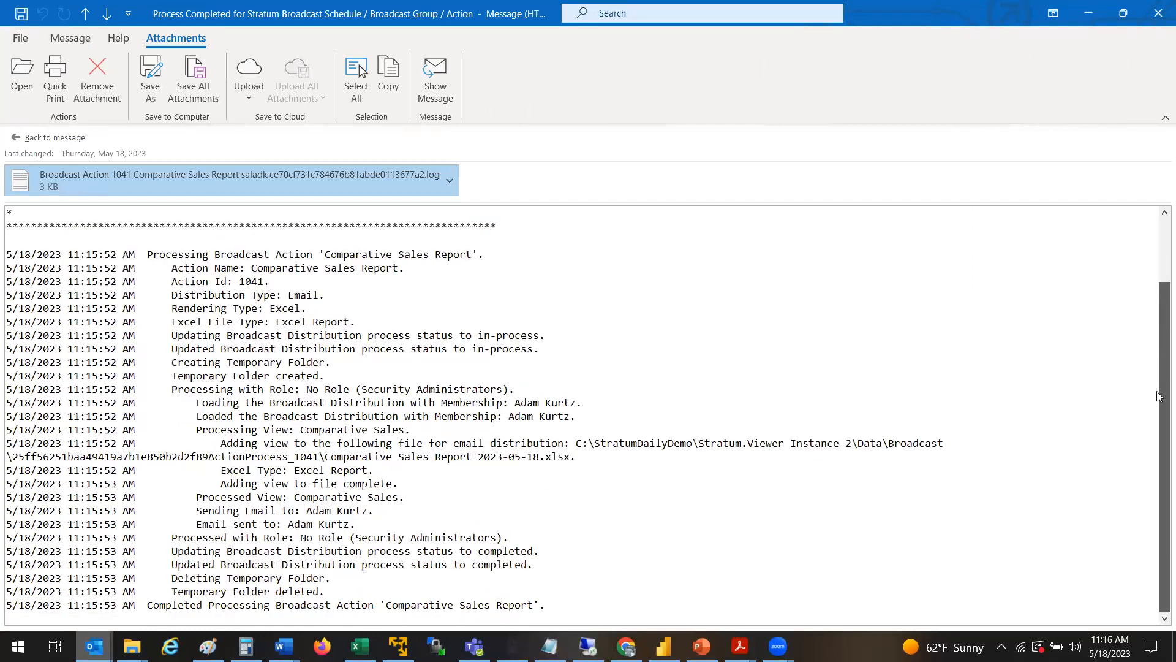
# Check the broadcast log's completion entry, review the log from its beginning, and close the process completion message
pyautogui.moveTo(112, 606); pyautogui.dragTo(282, 607)
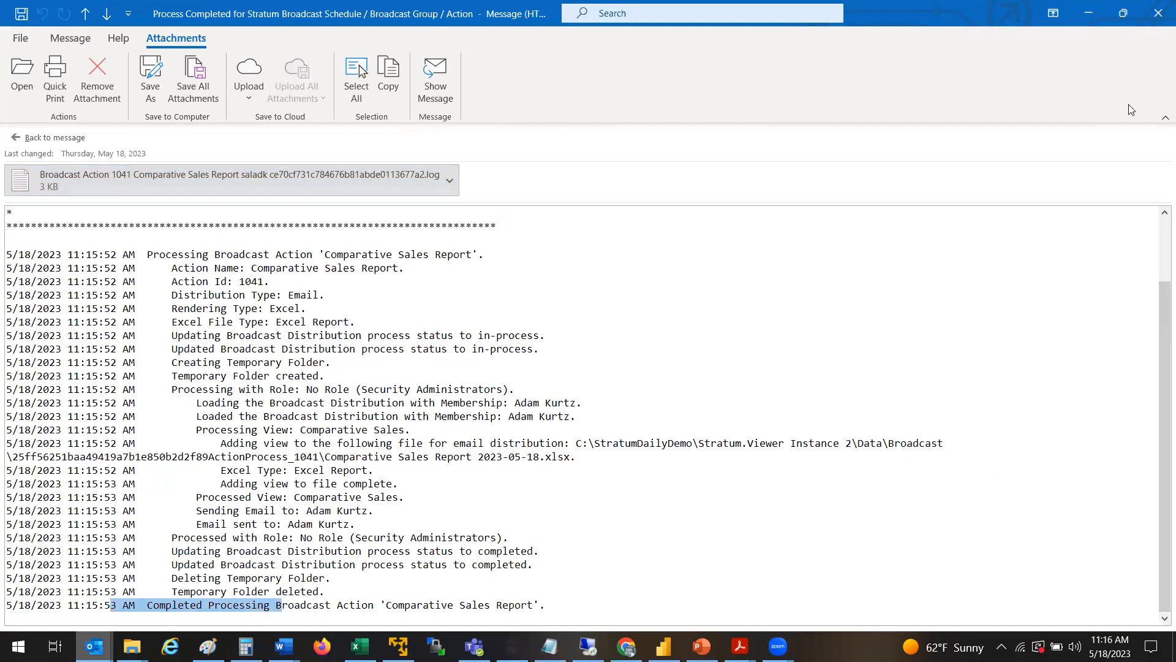
pyautogui.click(1161, 261)
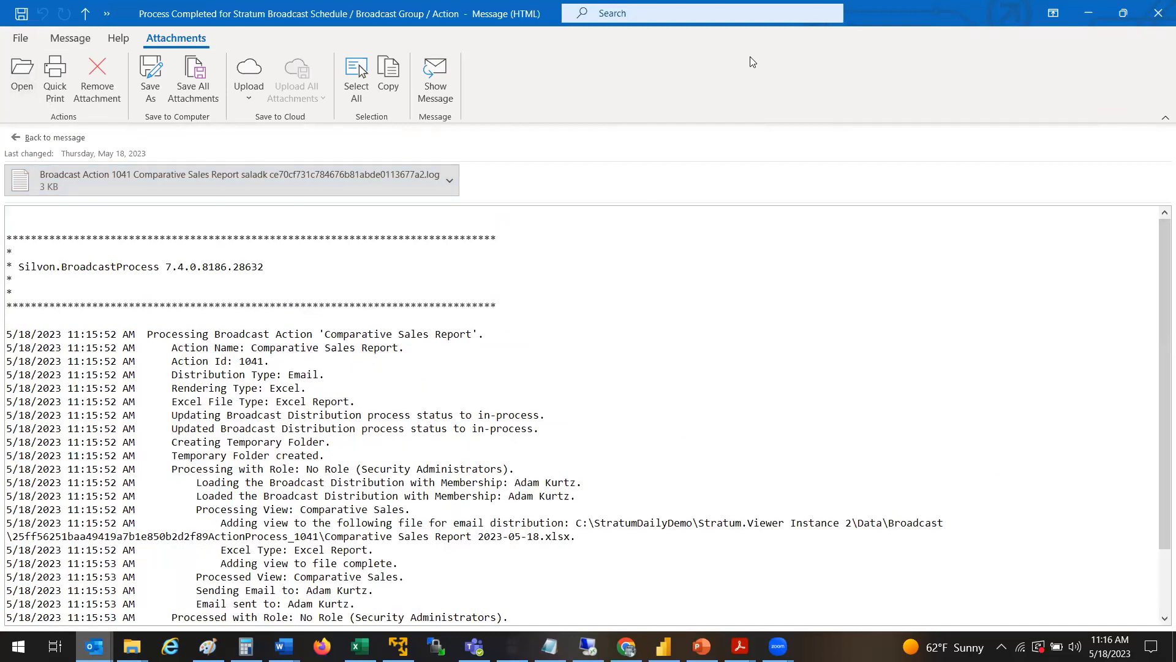
pyautogui.click(1158, 16)
# Open the Comparative Sales Report email, check its subject and message text, and open the attached Excel workbook
pyautogui.doubleClick(374, 219)
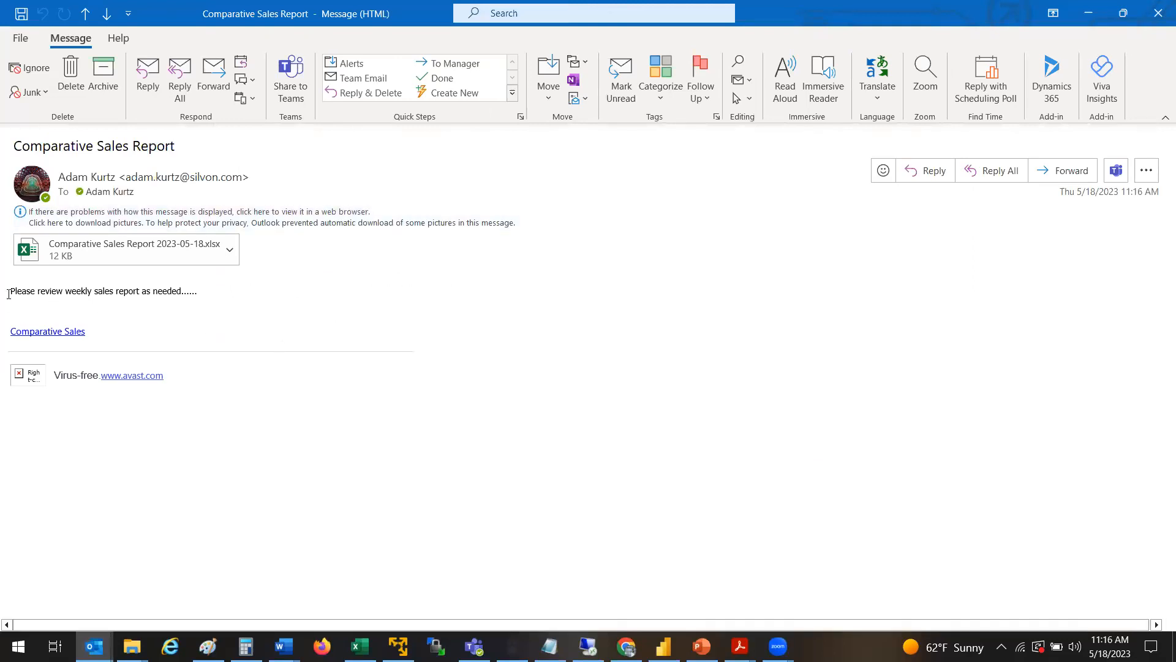
pyautogui.moveTo(177, 150); pyautogui.dragTo(16, 158)
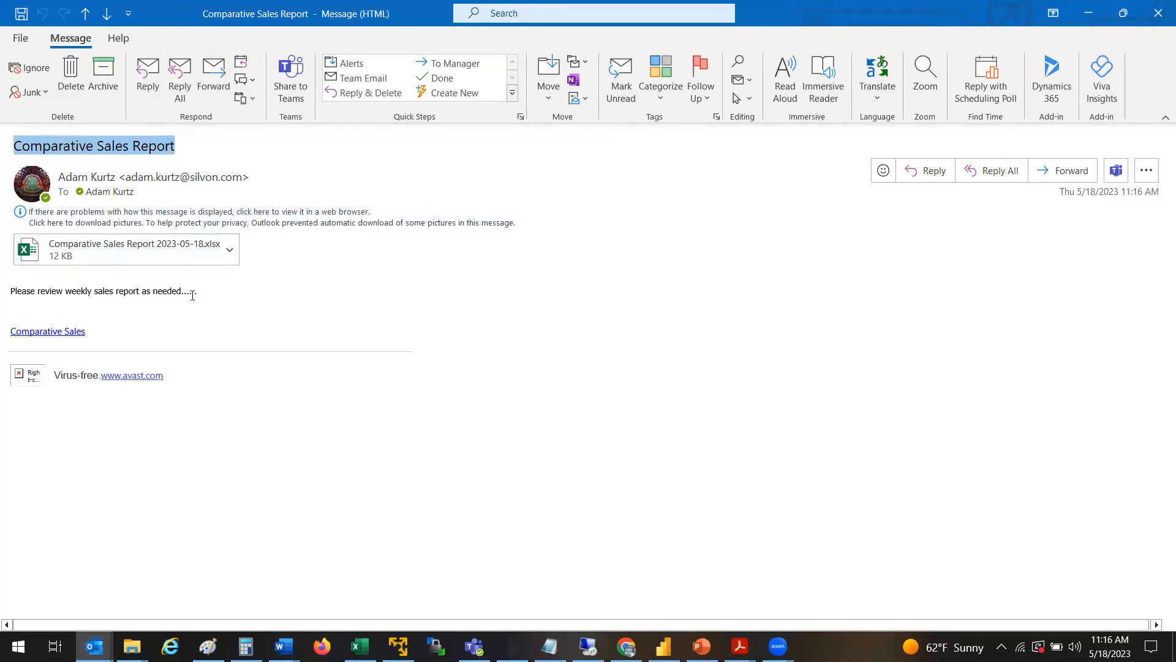
pyautogui.moveTo(206, 292); pyautogui.dragTo(11, 293)
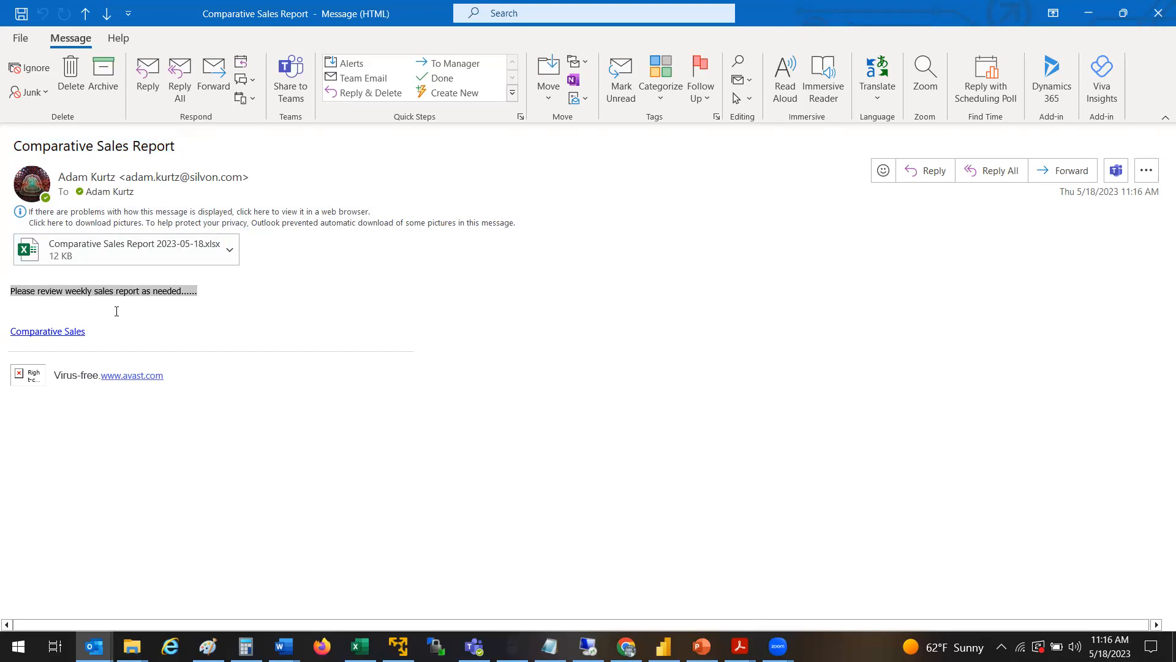
pyautogui.click(165, 246)
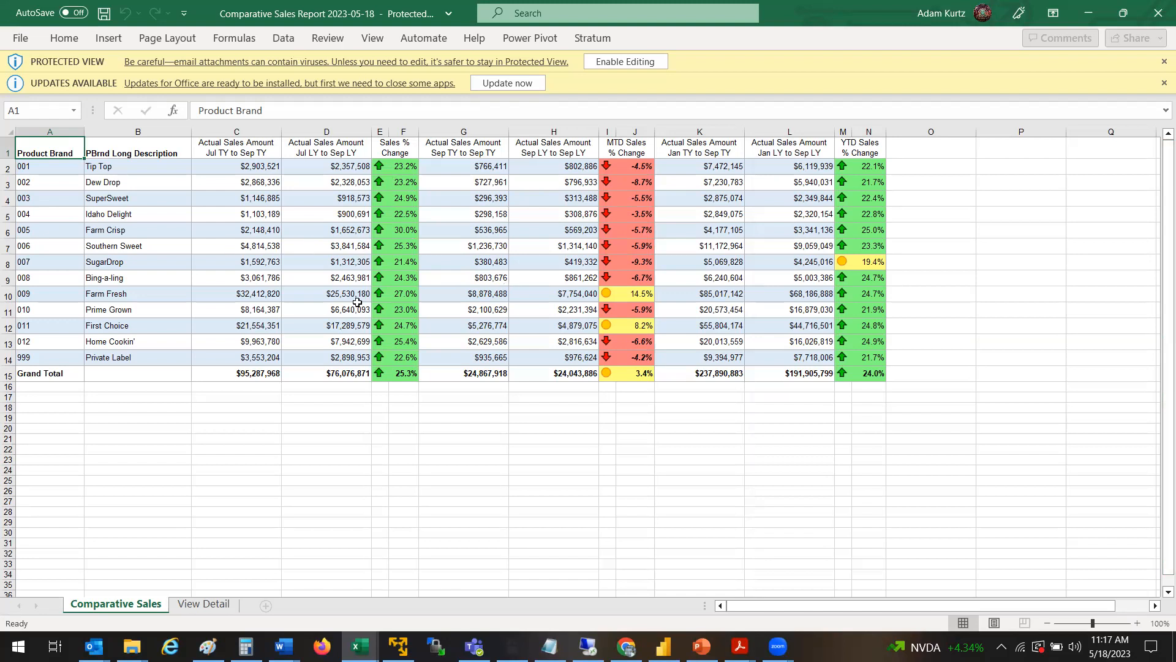
# Dismiss the workbook's notification bars and examine the View Detail sheet's filters, sorts, row and column totals, creation date and view description
pyautogui.click(1164, 62)
pyautogui.click(1164, 62)
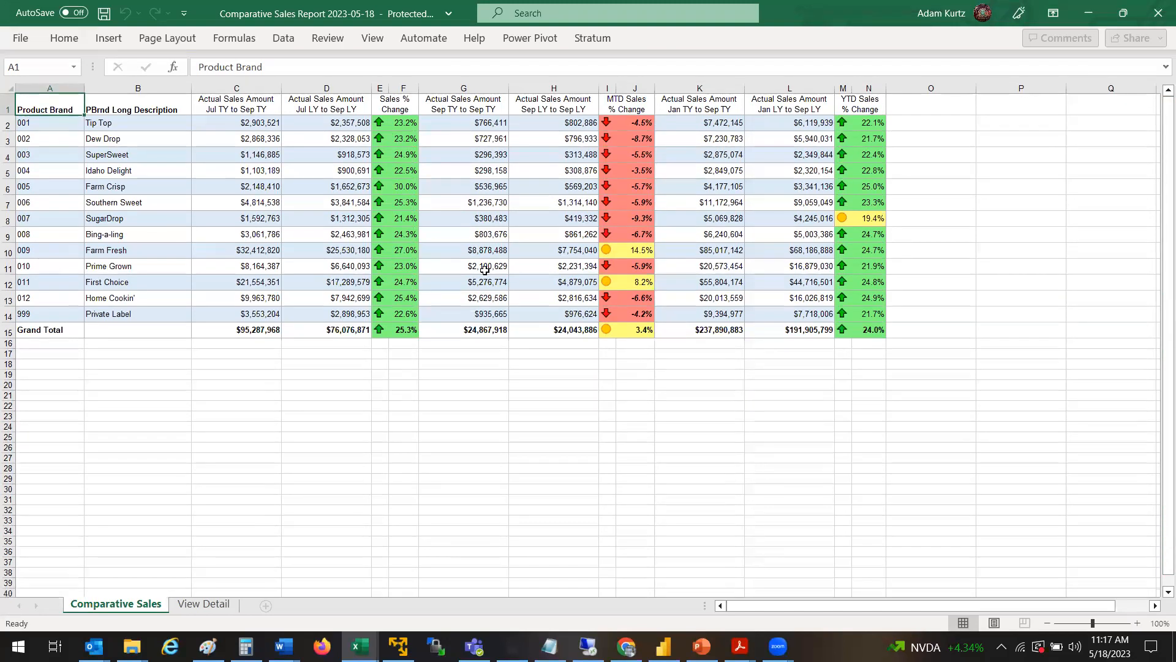
pyautogui.click(206, 606)
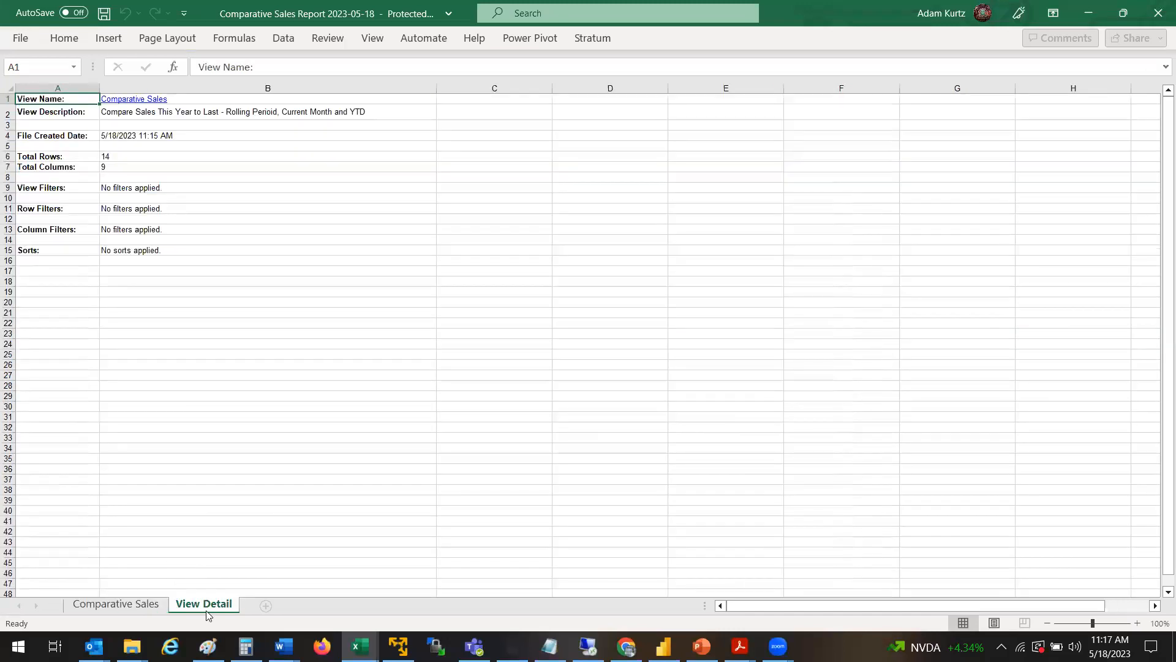
pyautogui.moveTo(106, 190); pyautogui.dragTo(128, 260)
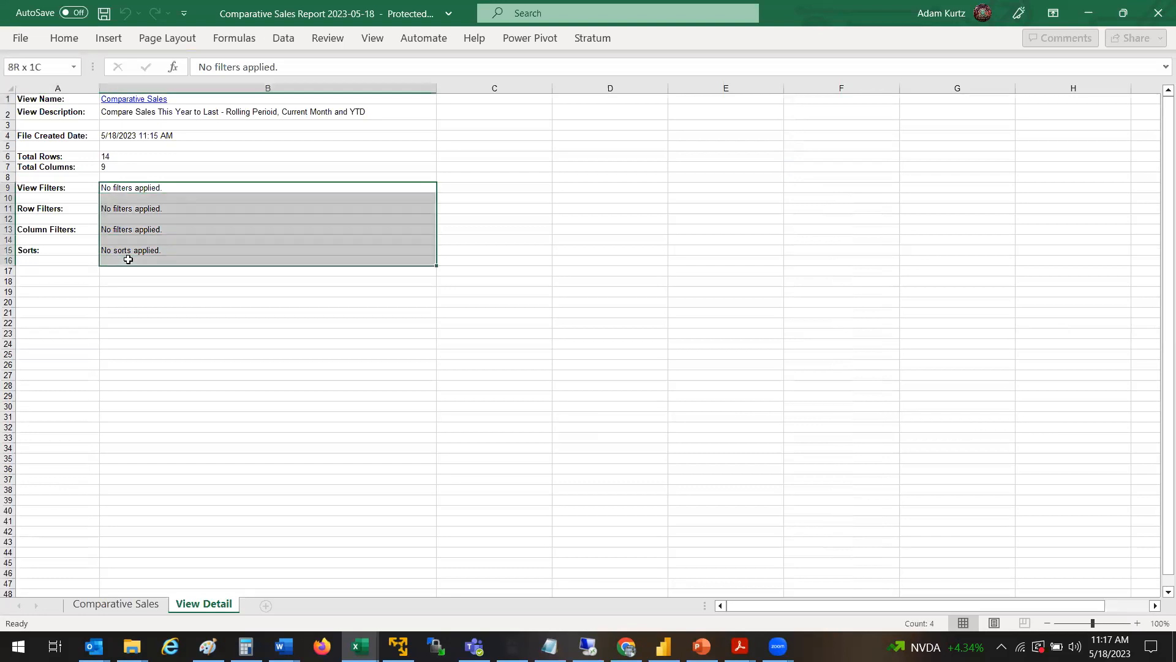
pyautogui.click(117, 157)
pyautogui.click(125, 169)
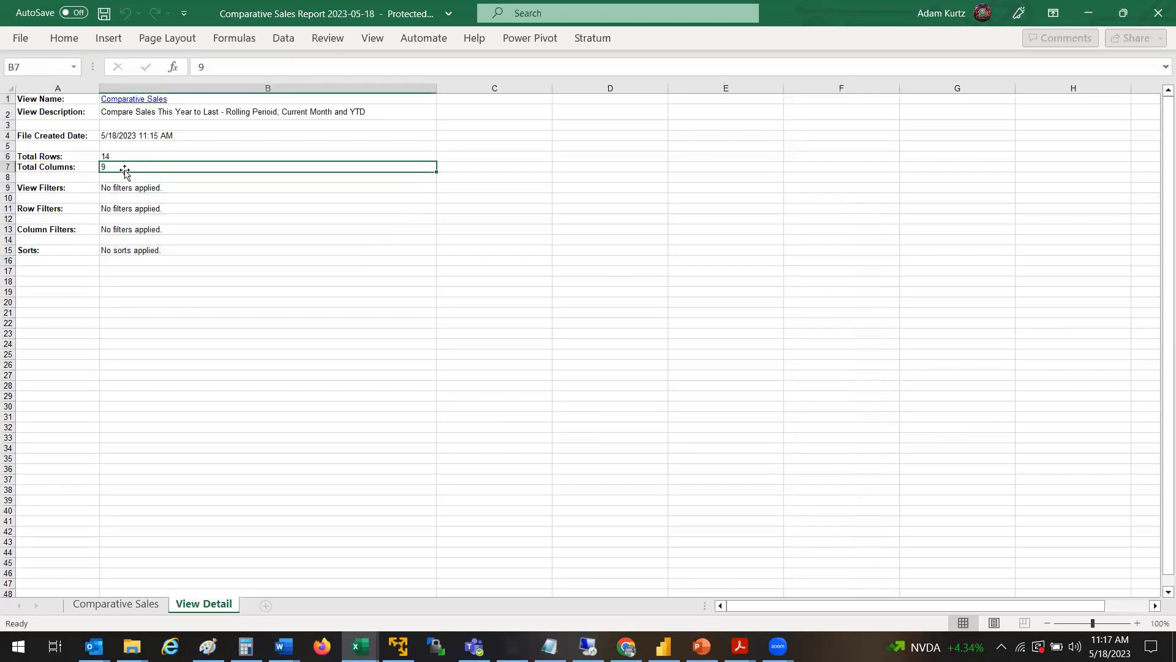
pyautogui.click(207, 138)
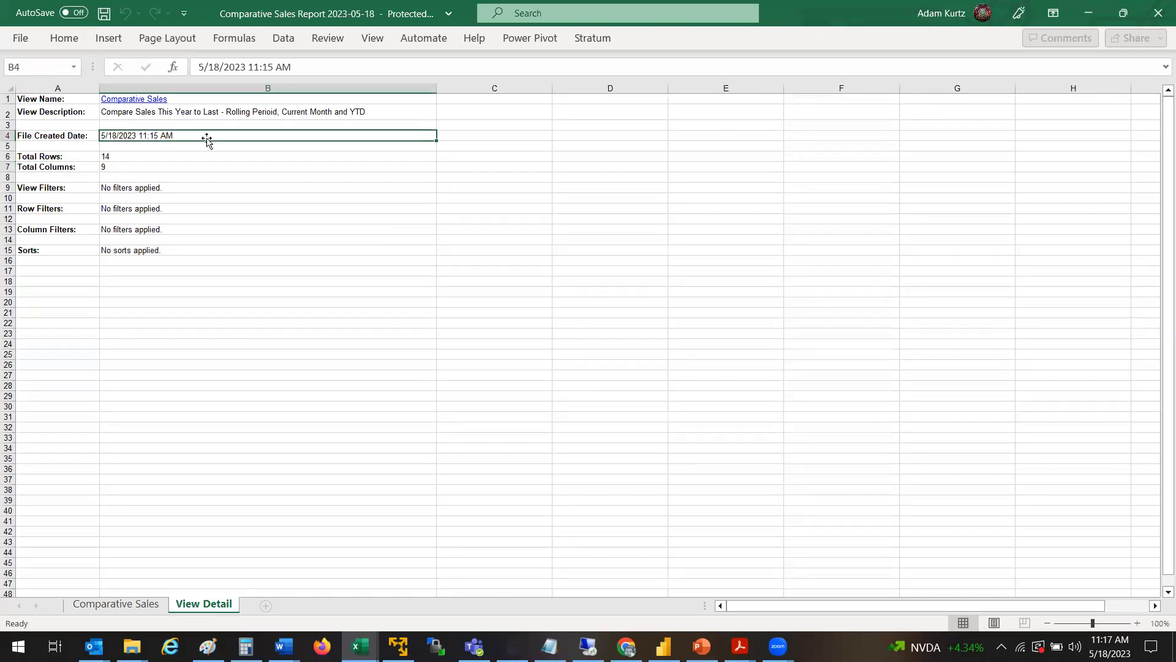
pyautogui.click(229, 114)
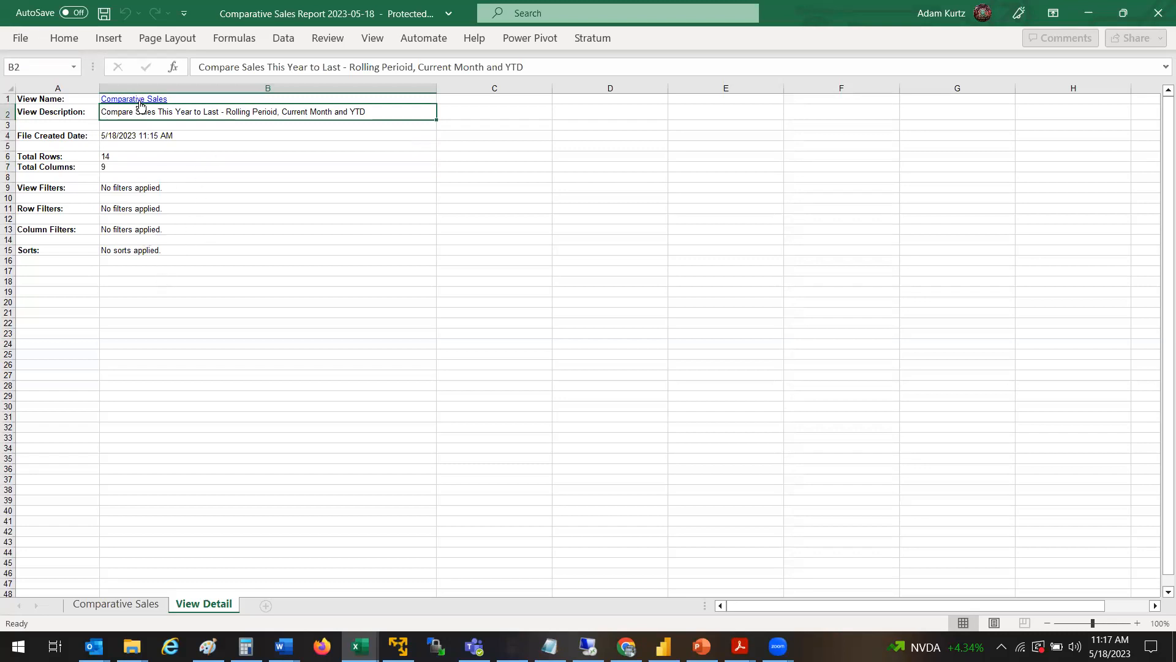
# Follow the Comparative Sales view link, allow the hyperlink, and sign in to Stratum with the account username and password
pyautogui.moveTo(140, 102); pyautogui.dragTo(139, 100)
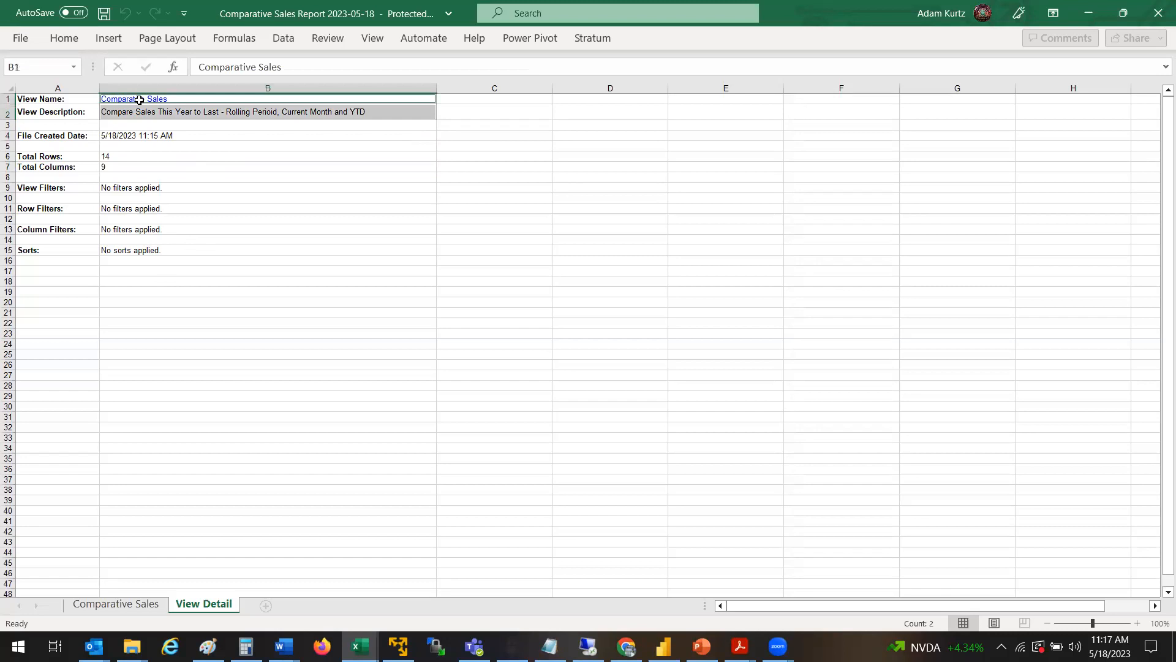
pyautogui.click(139, 100)
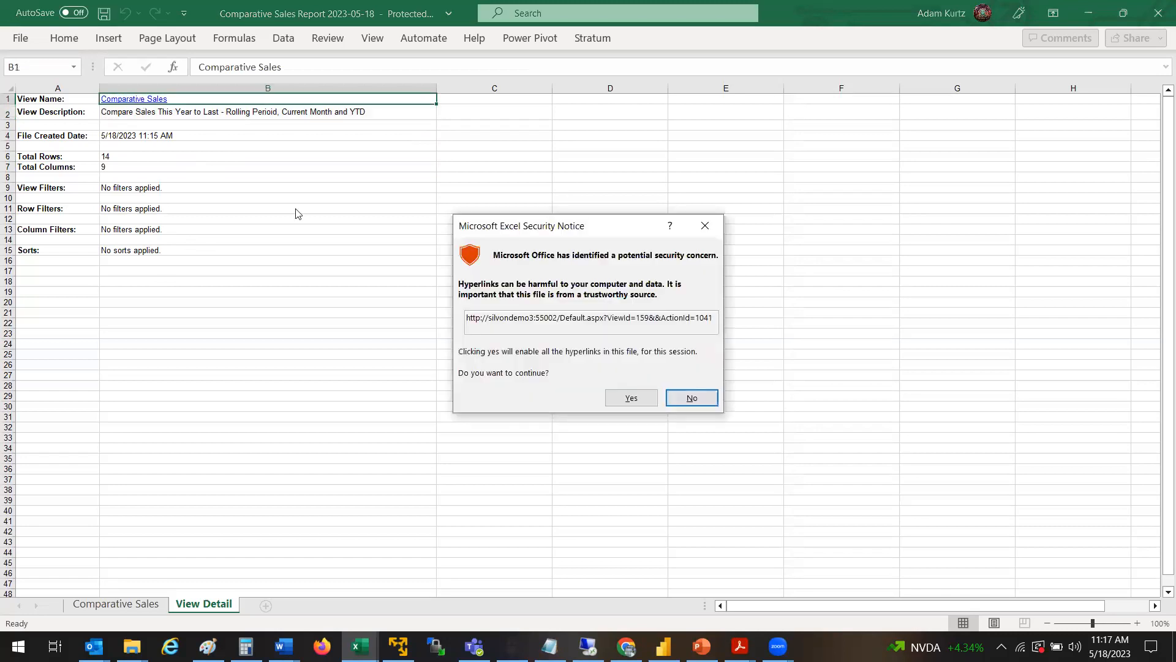
pyautogui.click(609, 398)
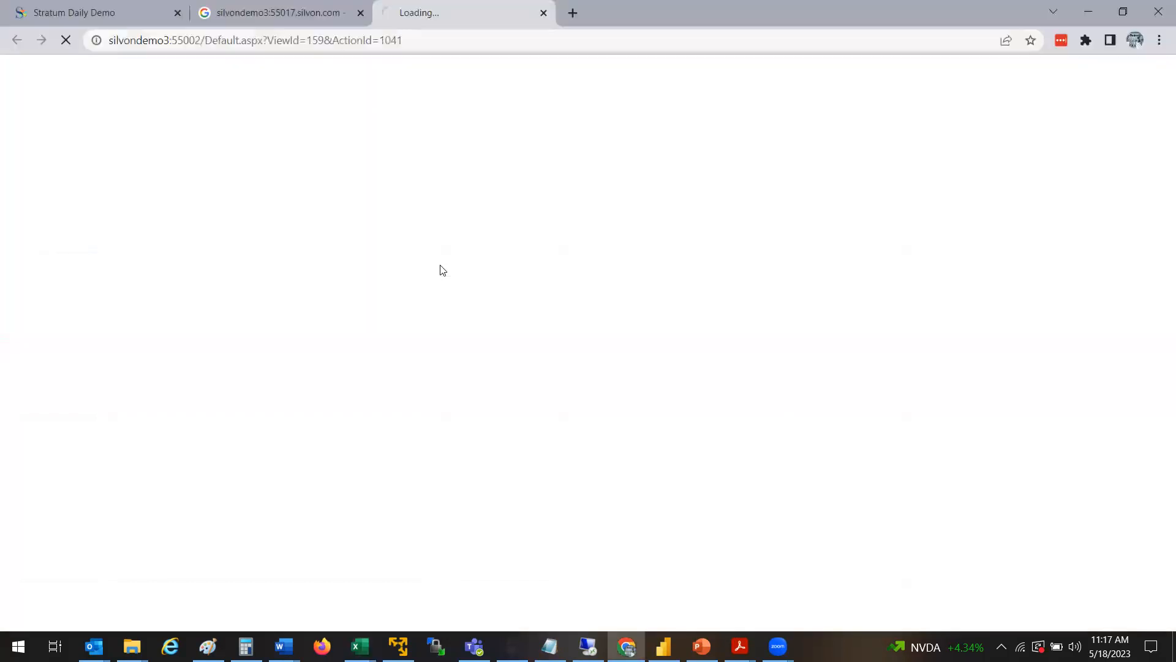
pyautogui.write('saladk')
pyautogui.press('Tab')
pyautogui.write('•••••••••')
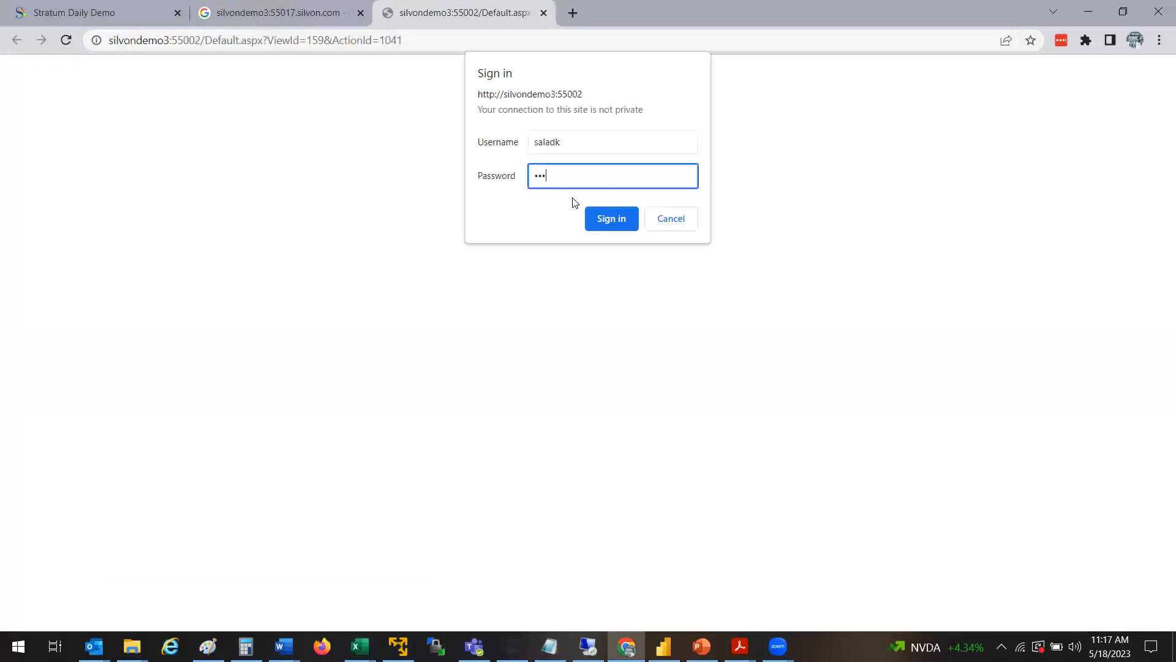
pyautogui.press('Return')
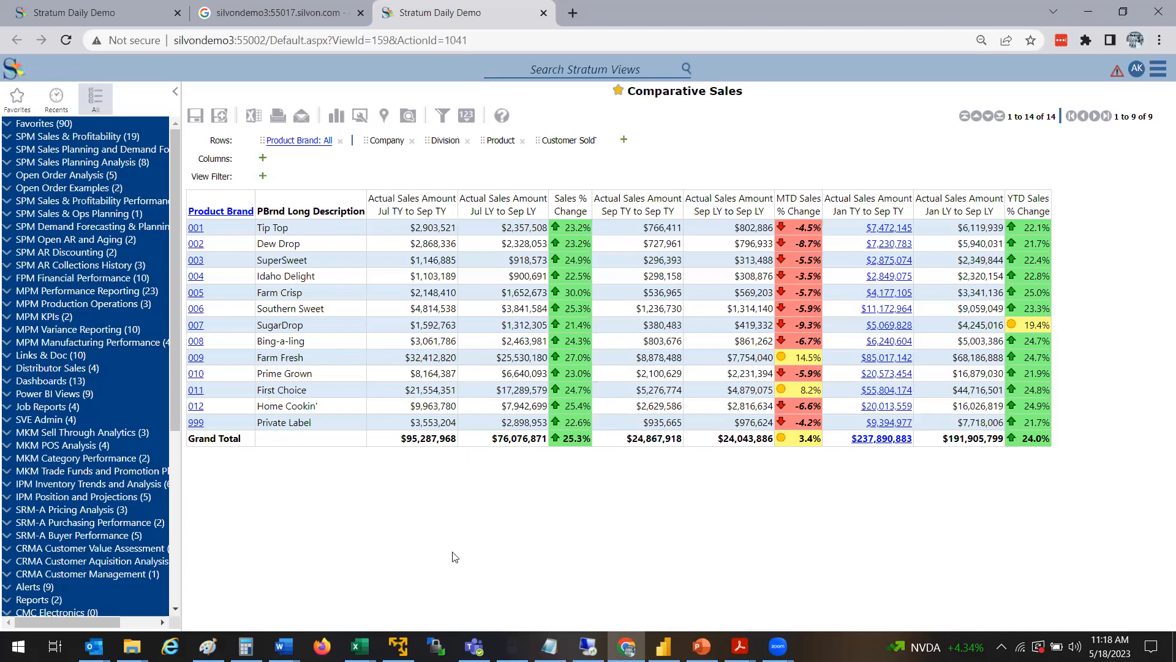
# Switch back to the Comparative Sales Report workbook in Excel and show its Comparative Sales sheet
pyautogui.click(360, 646)
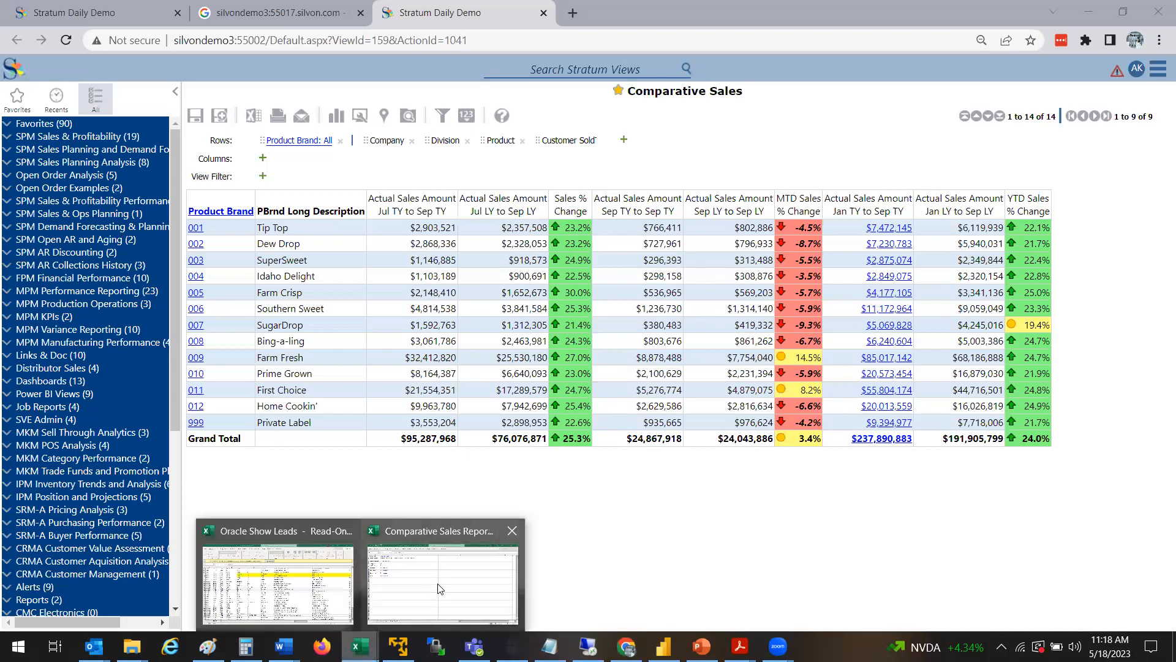
pyautogui.click(440, 585)
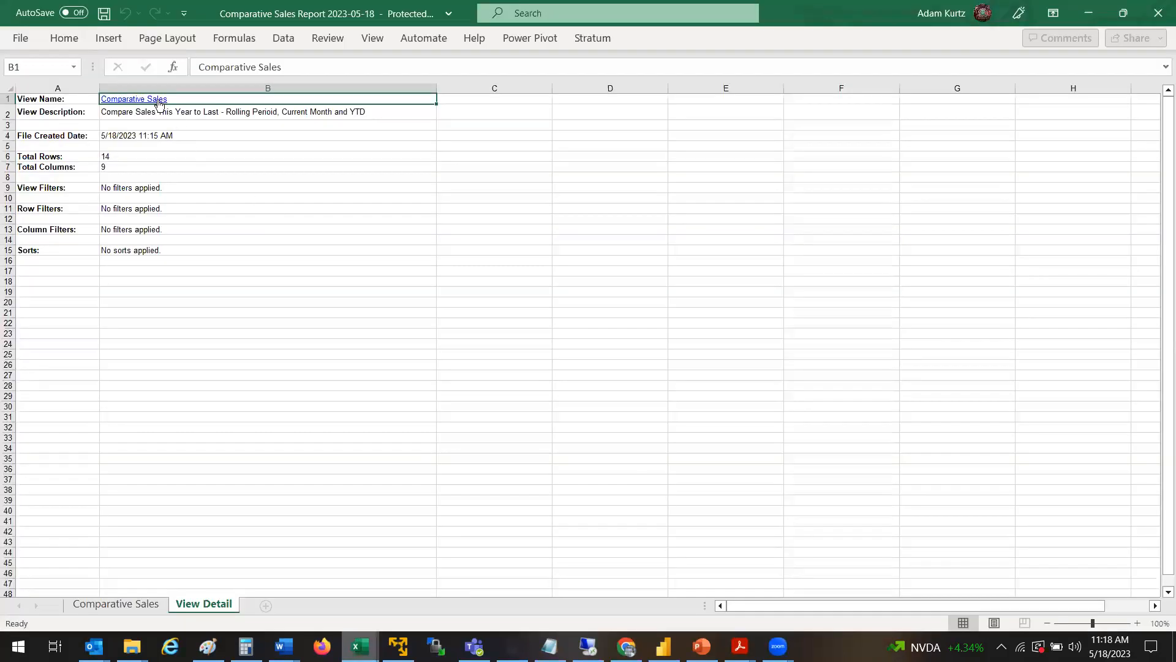
pyautogui.click(131, 606)
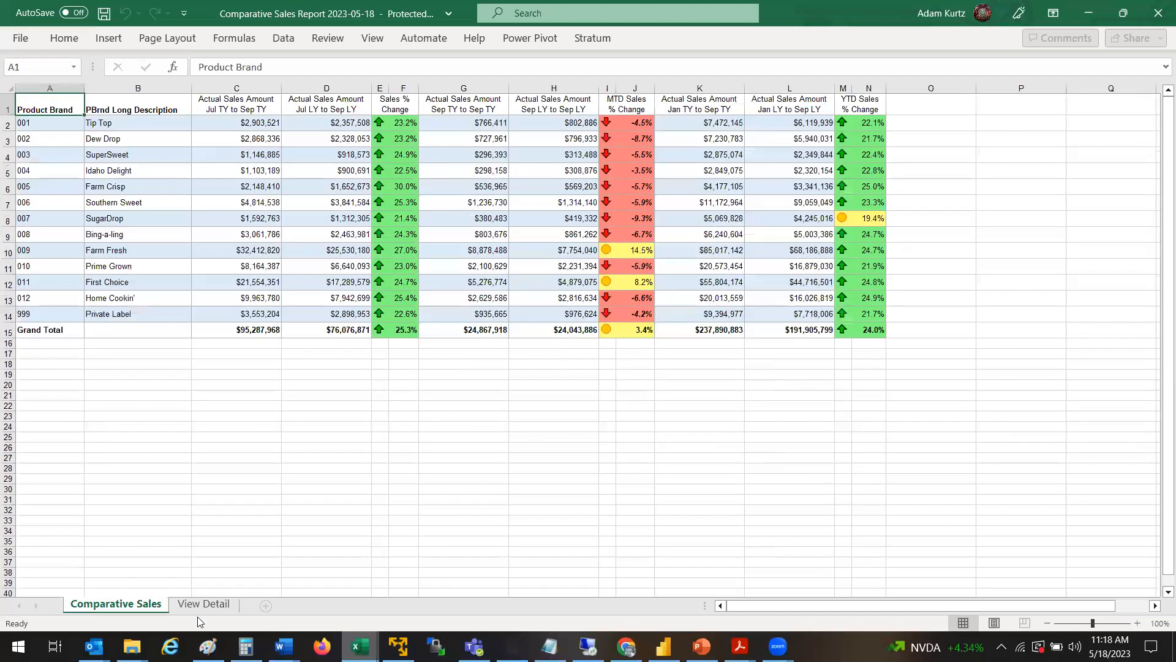
# Switch to the Outlook mailbox and open the Alerts folder
pyautogui.click(94, 646)
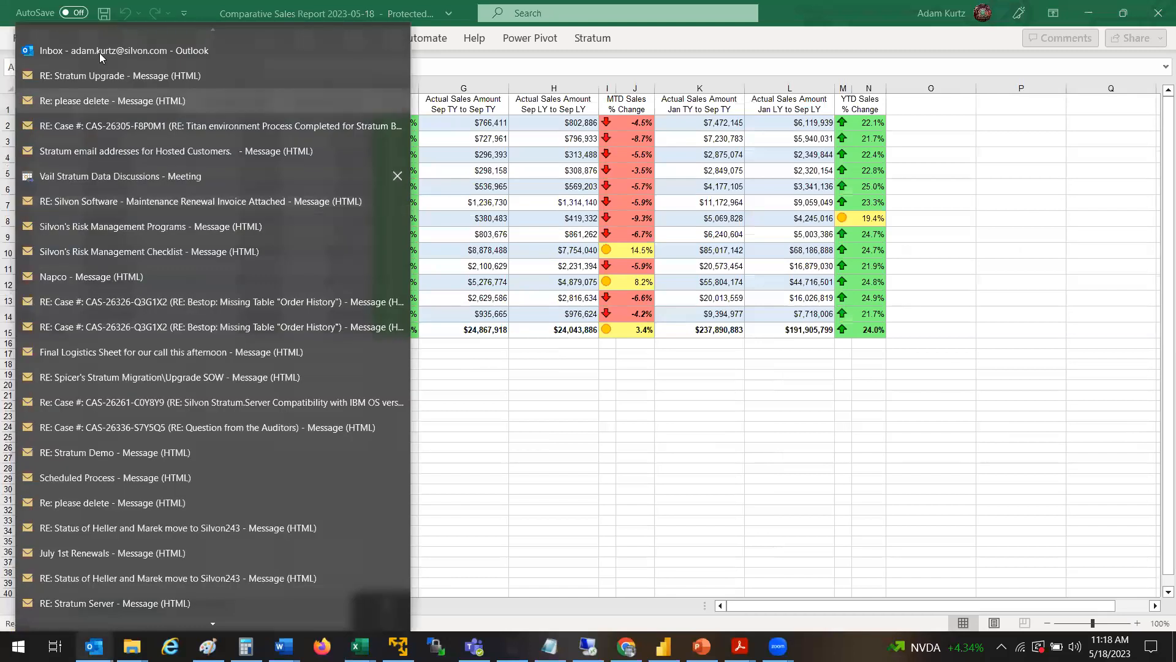
pyautogui.click(117, 49)
pyautogui.click(61, 285)
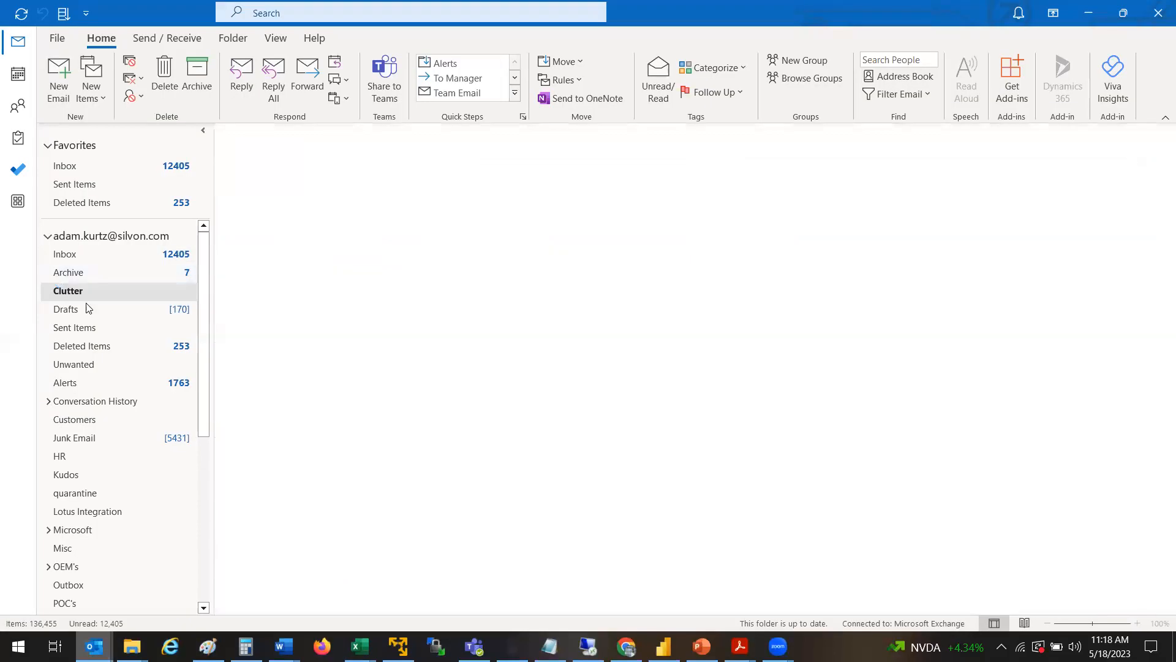
pyautogui.click(103, 272)
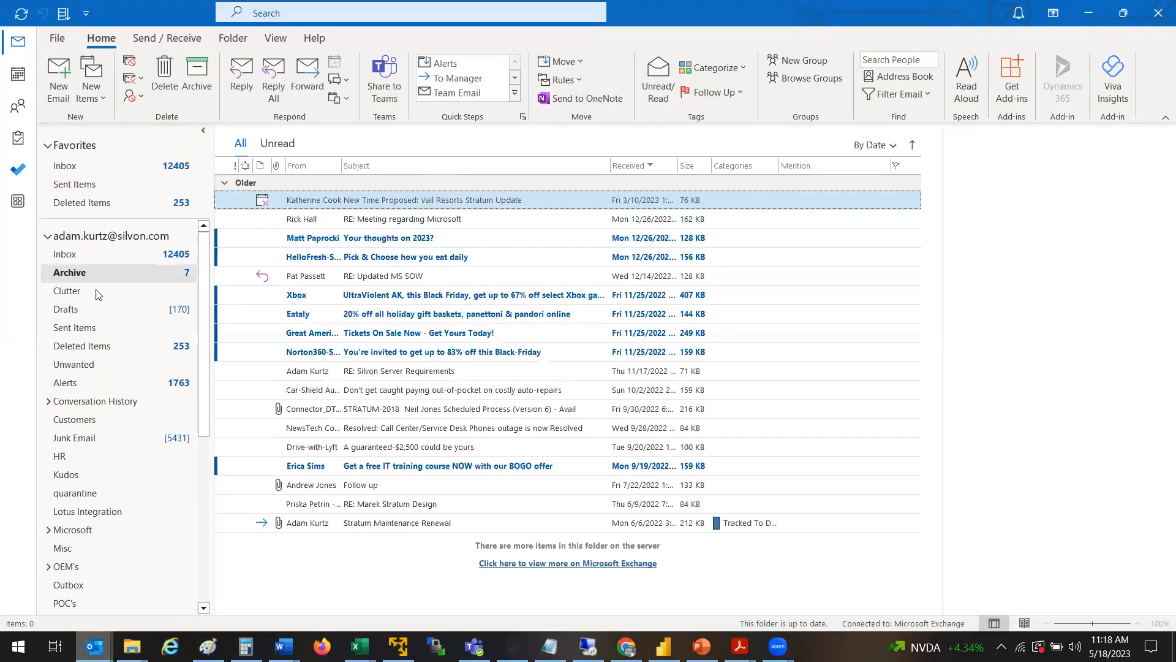
pyautogui.click(67, 383)
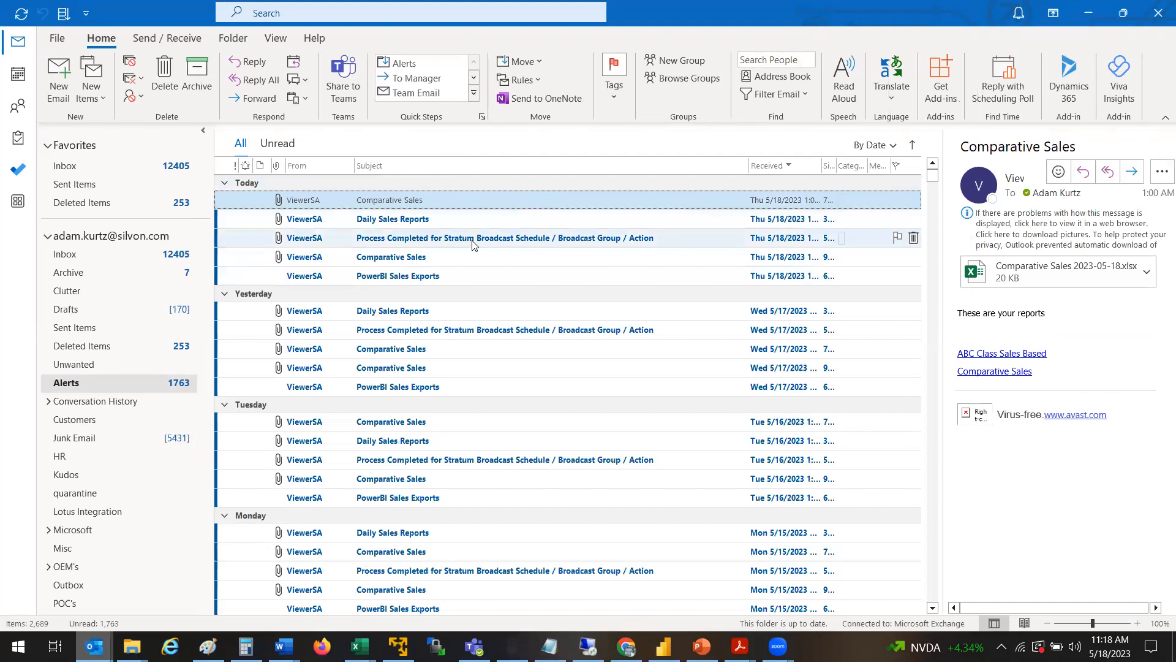
# Open today's Daily Sales Reports email and its attached Daily Sales Package workbook
pyautogui.click(430, 232)
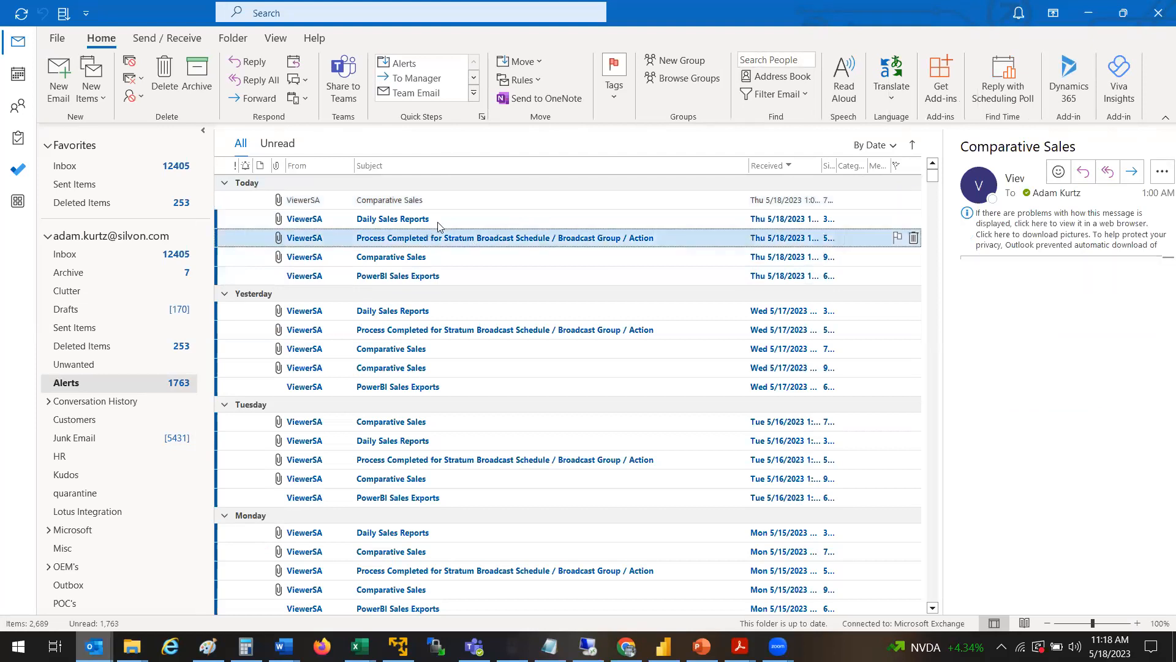
pyautogui.click(443, 222)
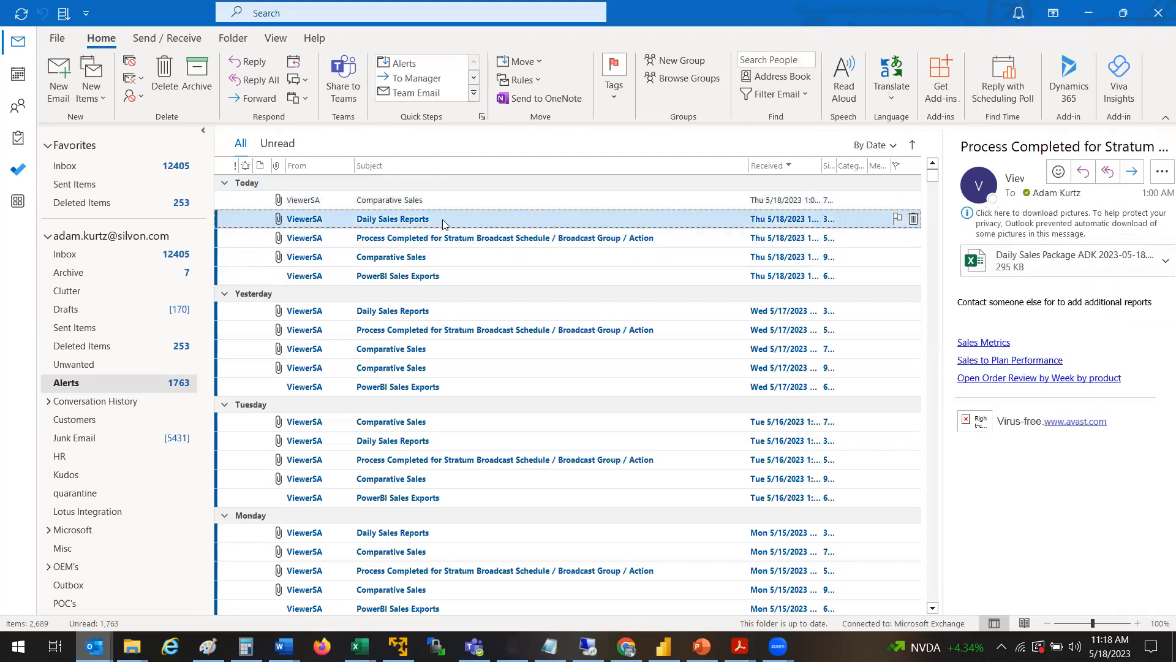
pyautogui.doubleClick(442, 219)
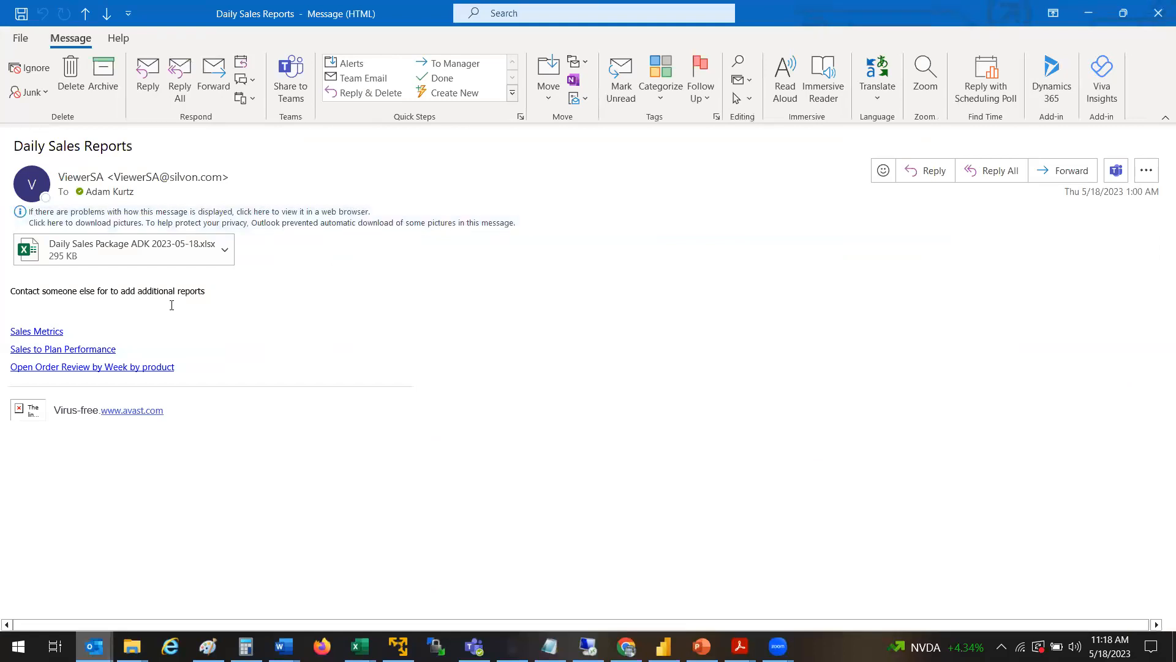
pyautogui.click(144, 253)
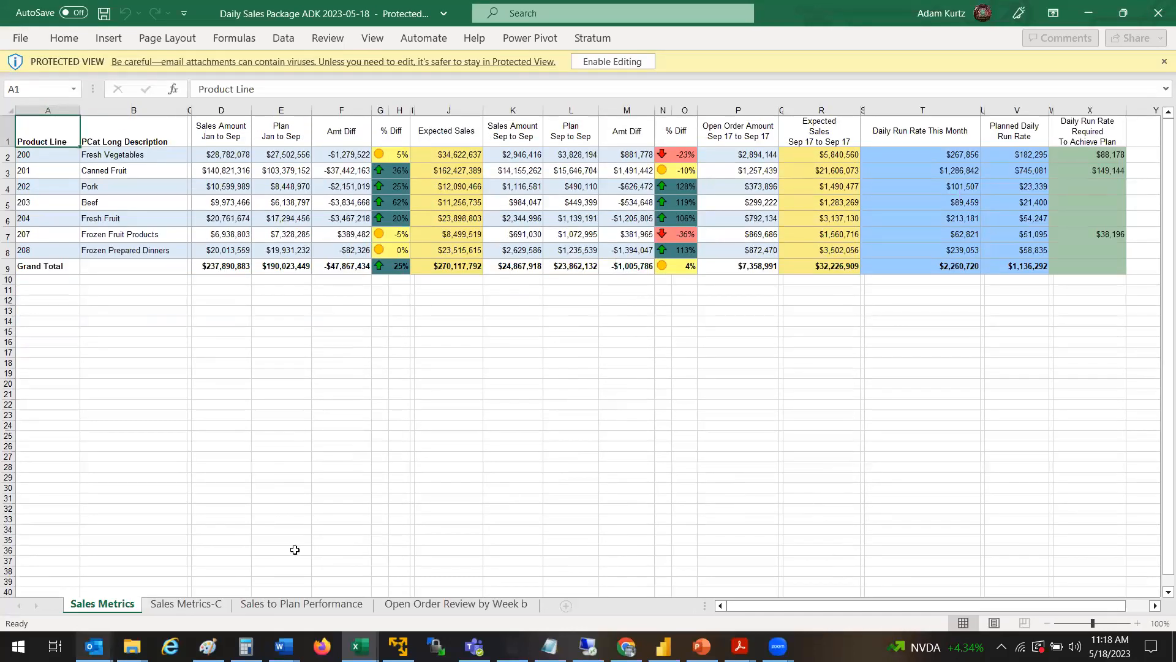
# View the Sales to Plan Performance sheet of the Daily Sales Package workbook and return to the Sales Metrics sheet
pyautogui.moveTo(209, 645)
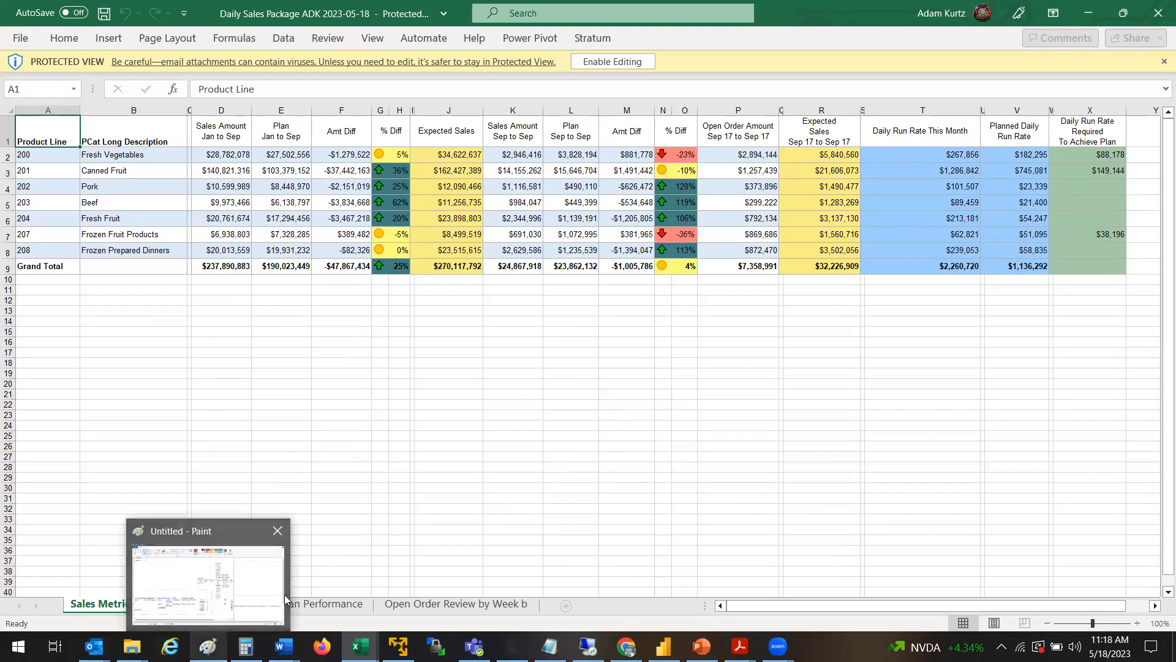
pyautogui.click(318, 604)
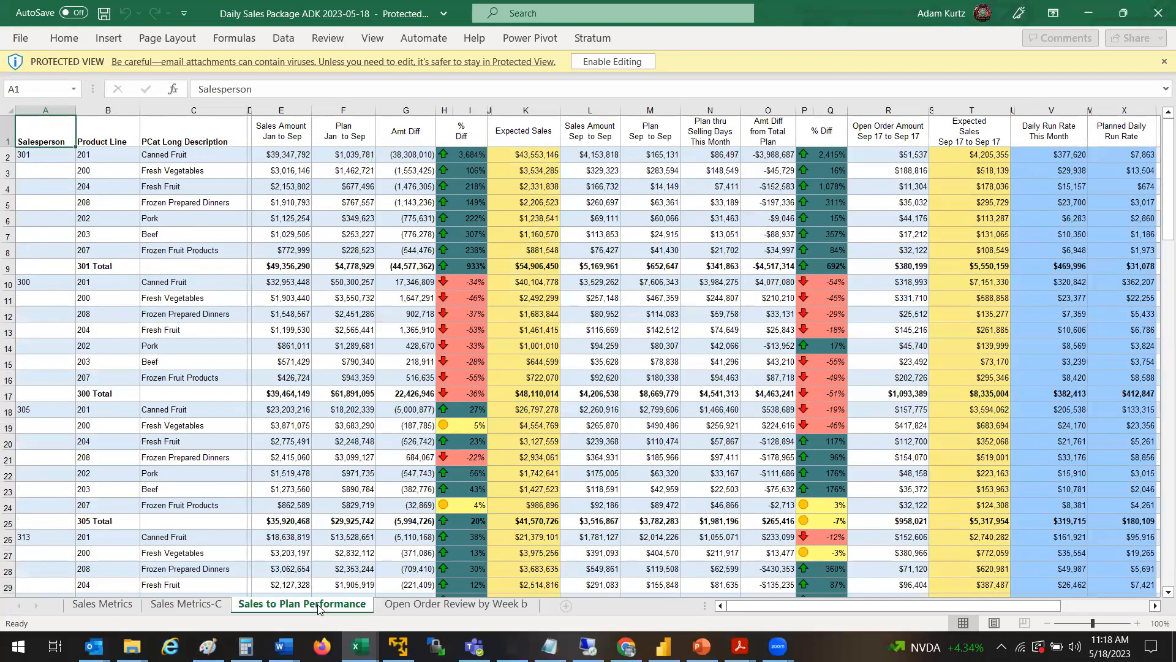
pyautogui.press('Right')
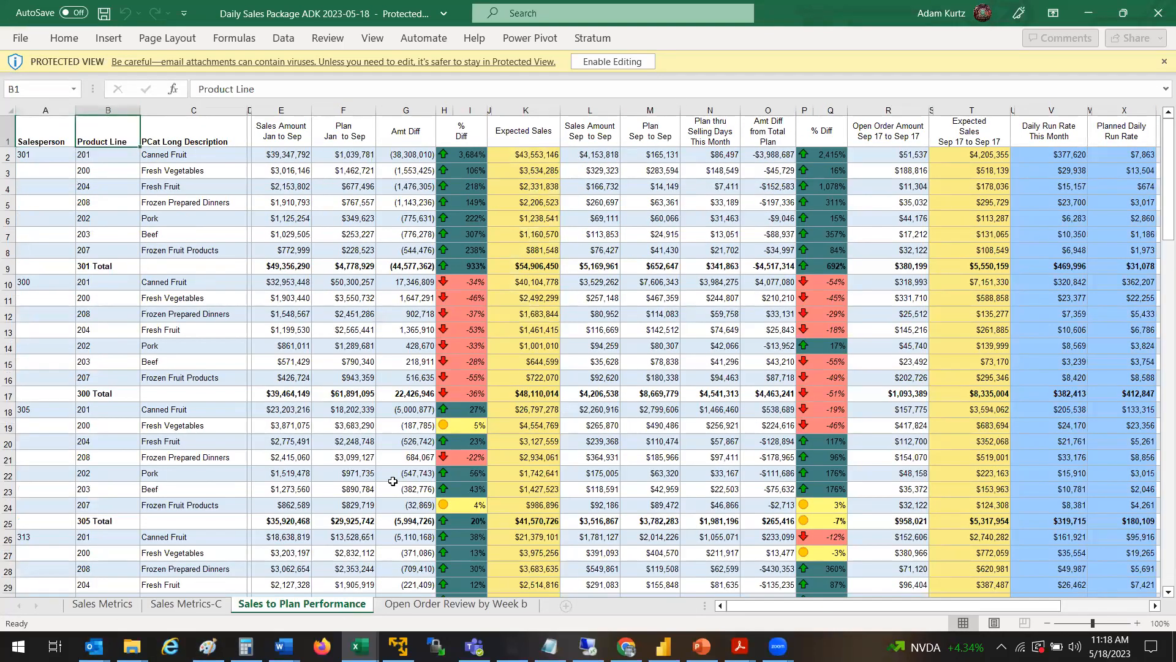
pyautogui.click(107, 606)
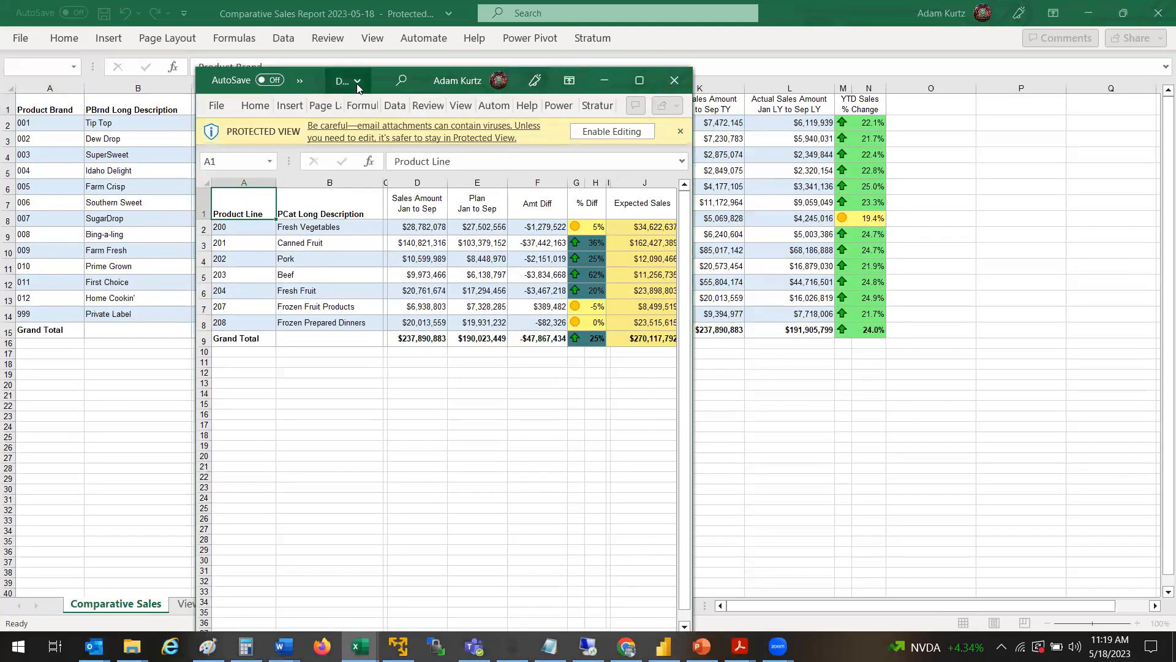
# Reposition and widen the Daily Sales Package window so all its sheet tabs fit, and show the Sales to Plan Performance sheet
pyautogui.moveTo(458, 83); pyautogui.dragTo(289, 35)
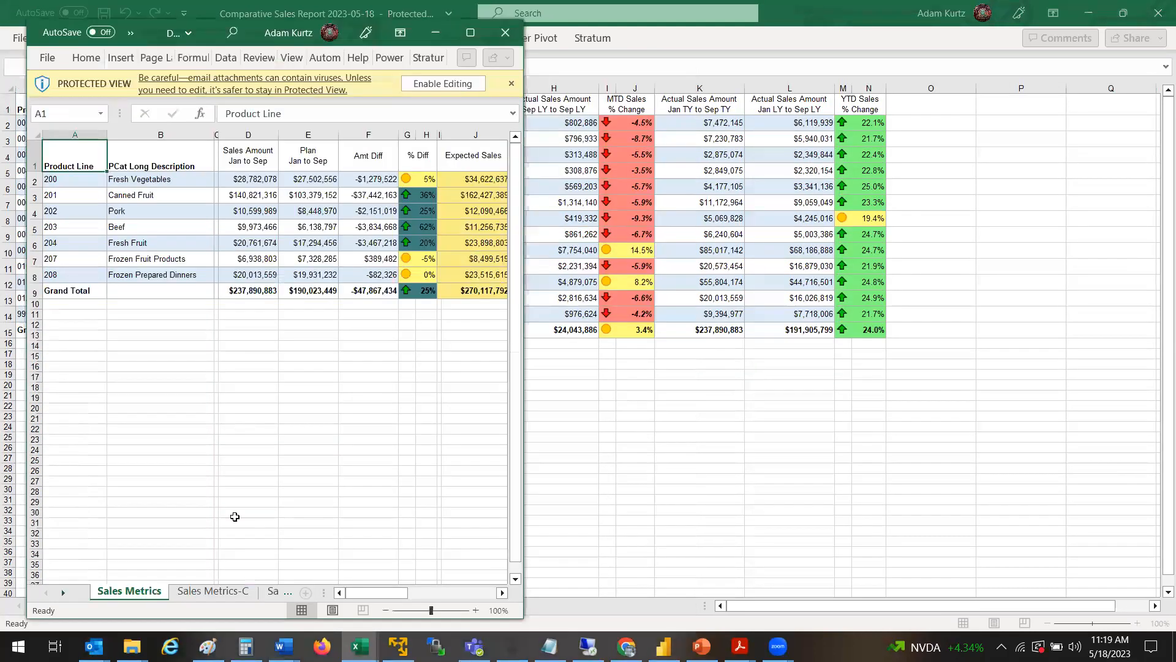
pyautogui.moveTo(525, 497); pyautogui.dragTo(1122, 484)
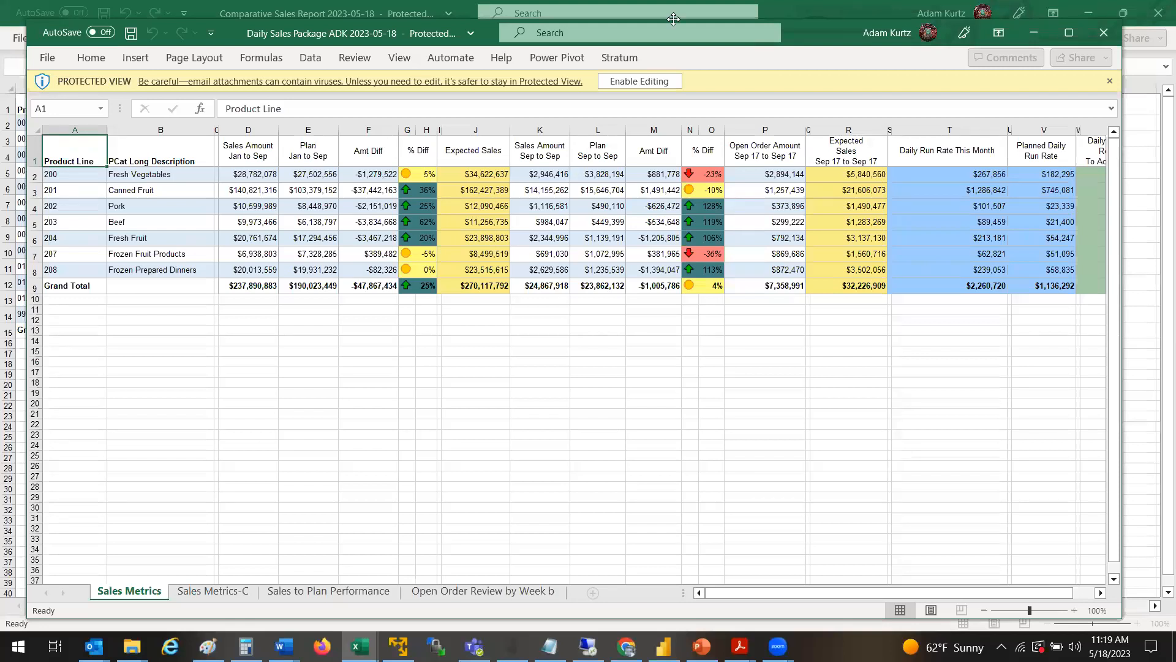
pyautogui.click(318, 592)
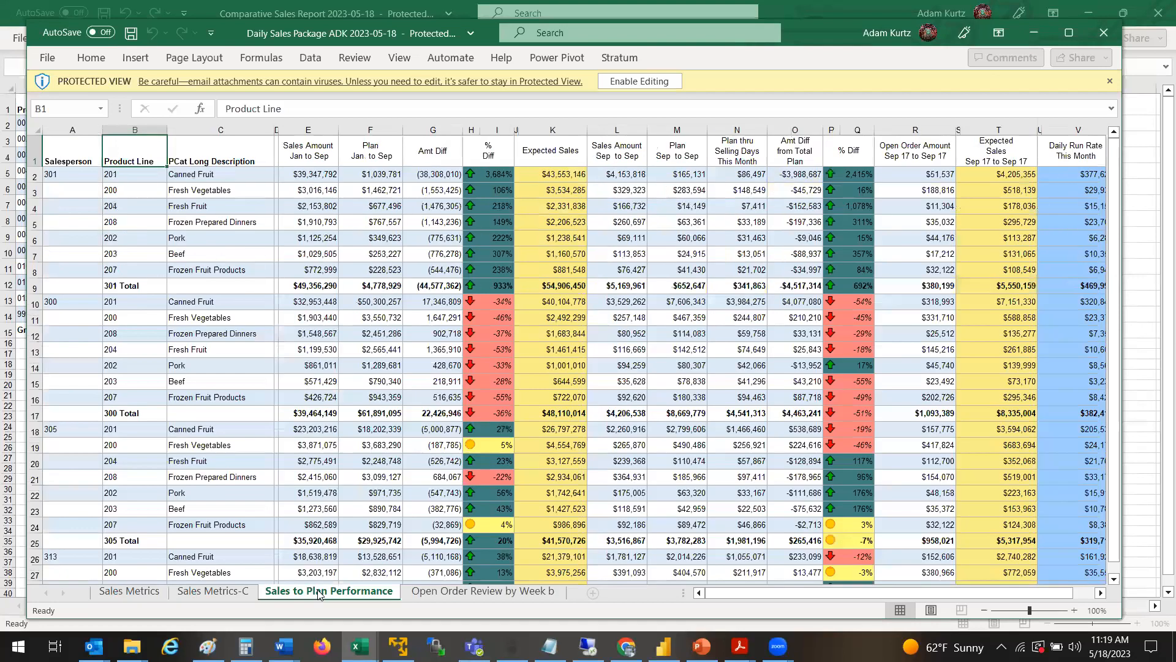
# Review the Open Order Review by Week, Sales Metrics, Sales Metrics-C and Sales to Plan Performance sheets of the Daily Sales Package workbook
pyautogui.click(440, 597)
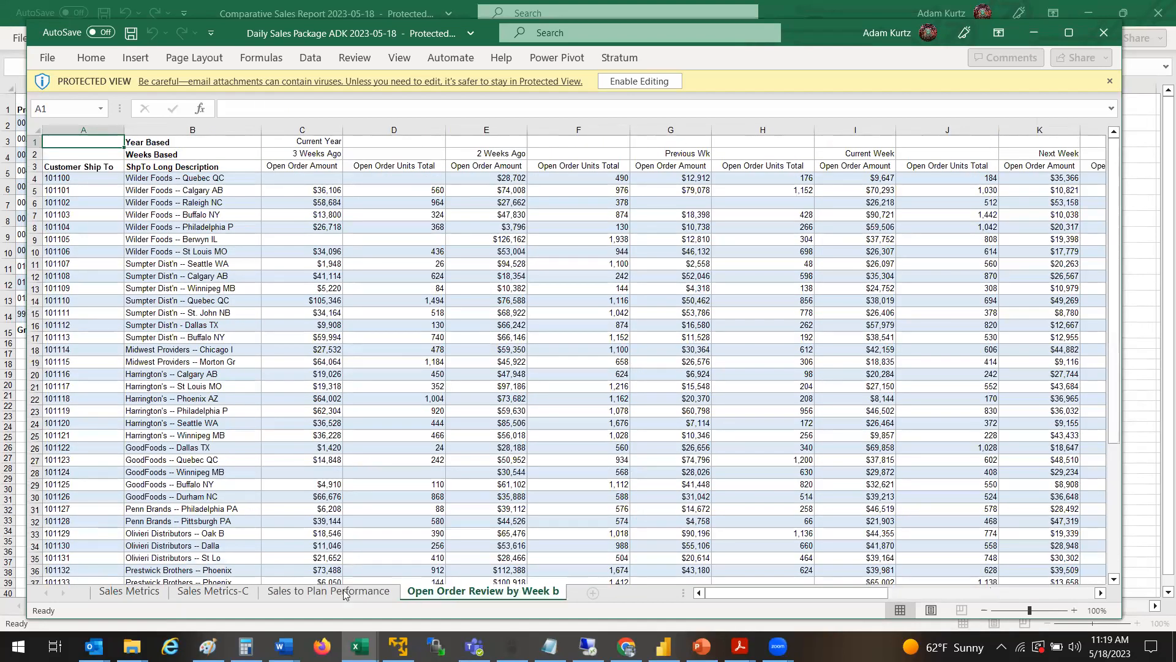
pyautogui.click(126, 592)
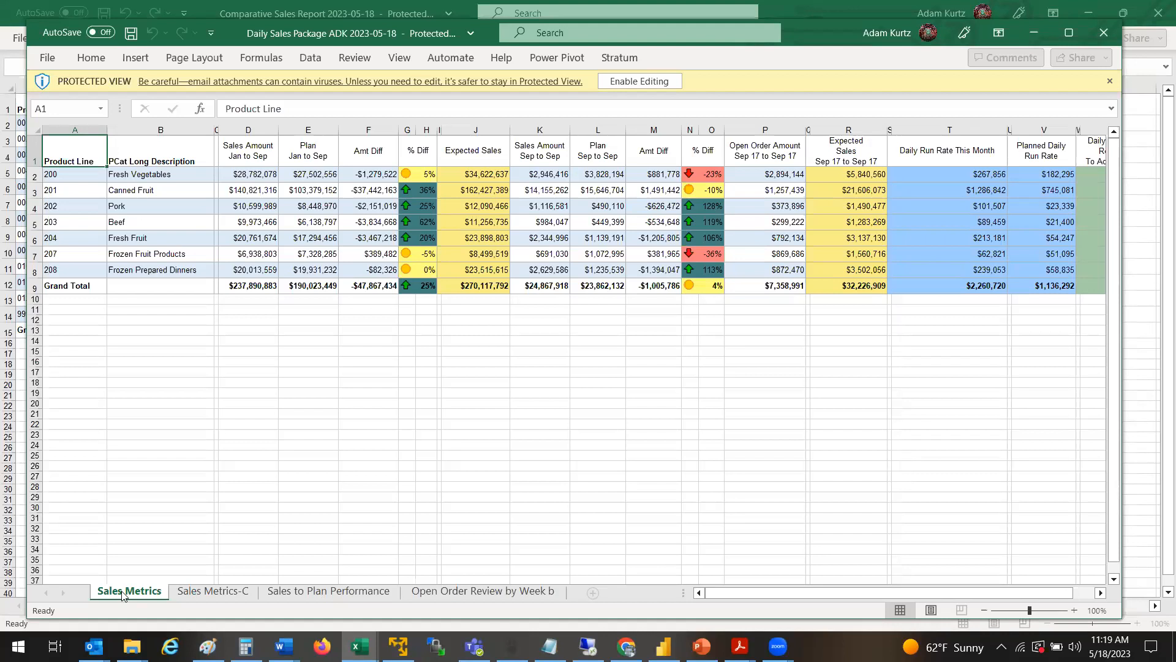
pyautogui.click(202, 596)
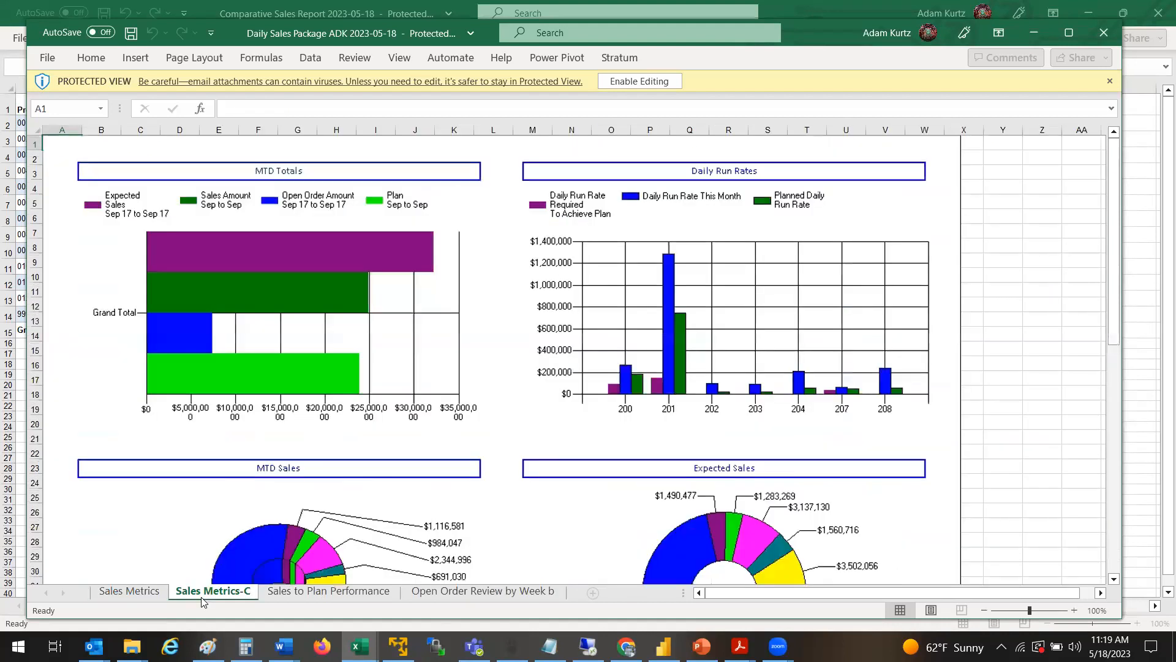
pyautogui.click(123, 596)
pyautogui.click(303, 596)
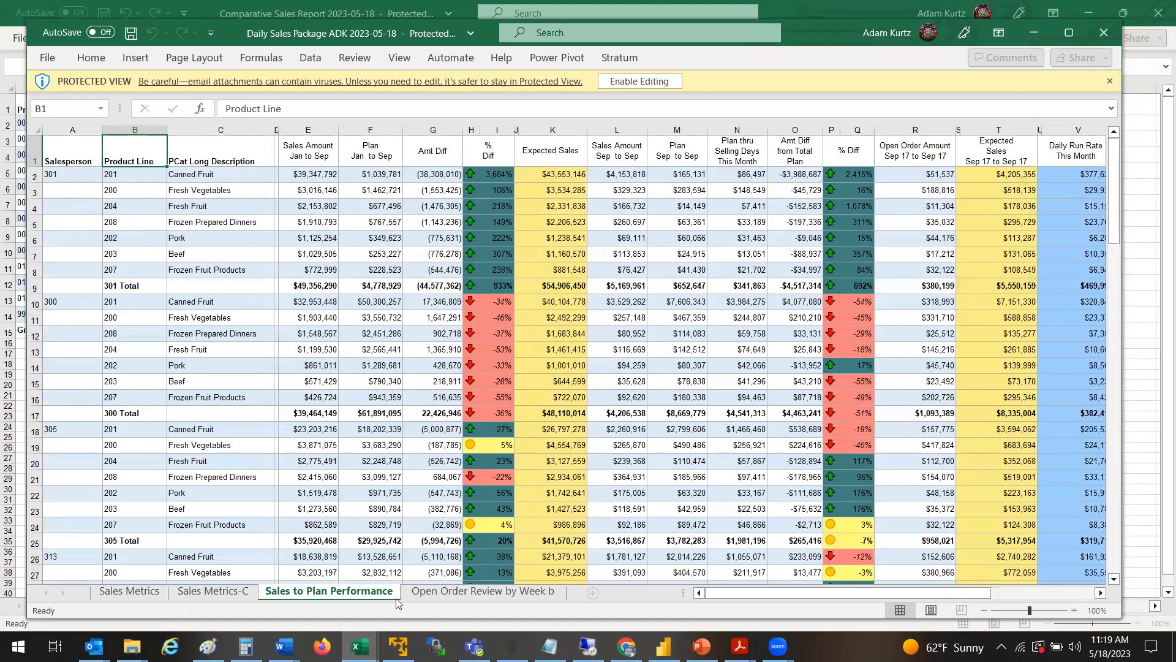
pyautogui.click(408, 598)
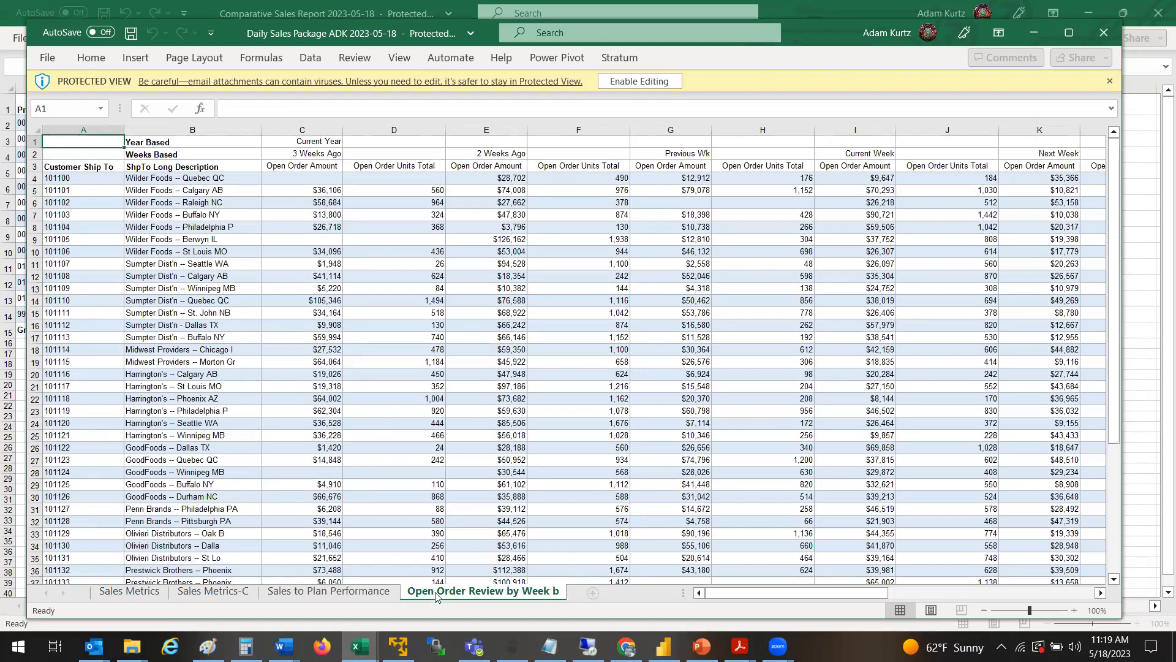
# Close the Daily Sales Package workbook, minimize the Comparative Sales Report workbook, and close the Daily Sales Reports email
pyautogui.click(1105, 38)
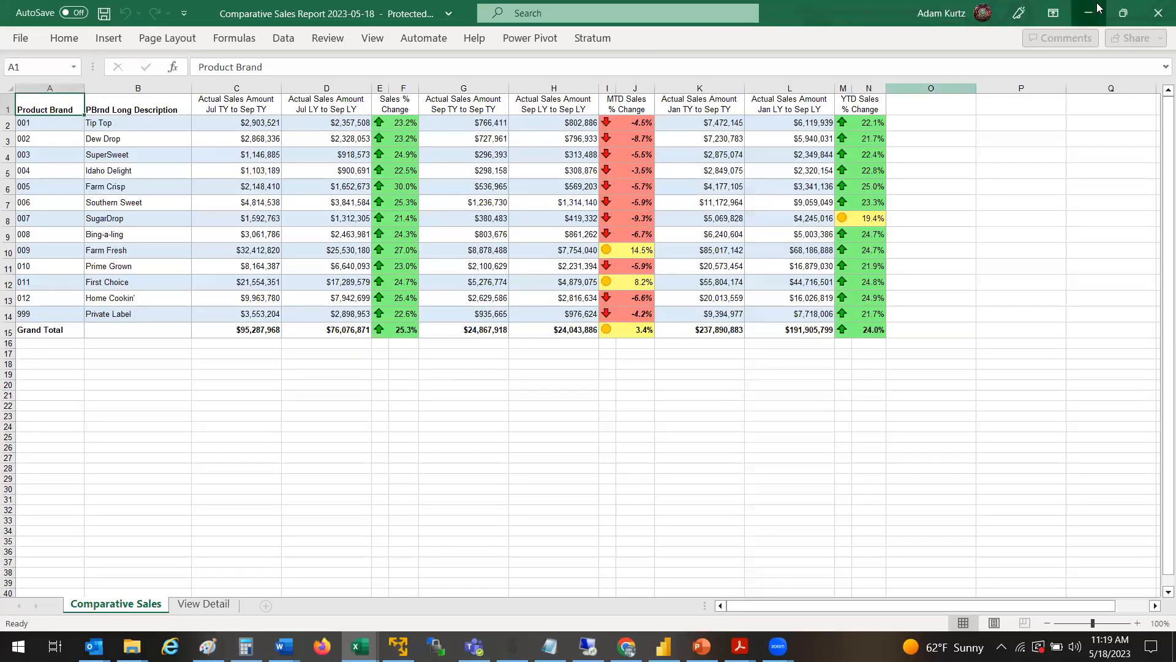
pyautogui.click(1097, 18)
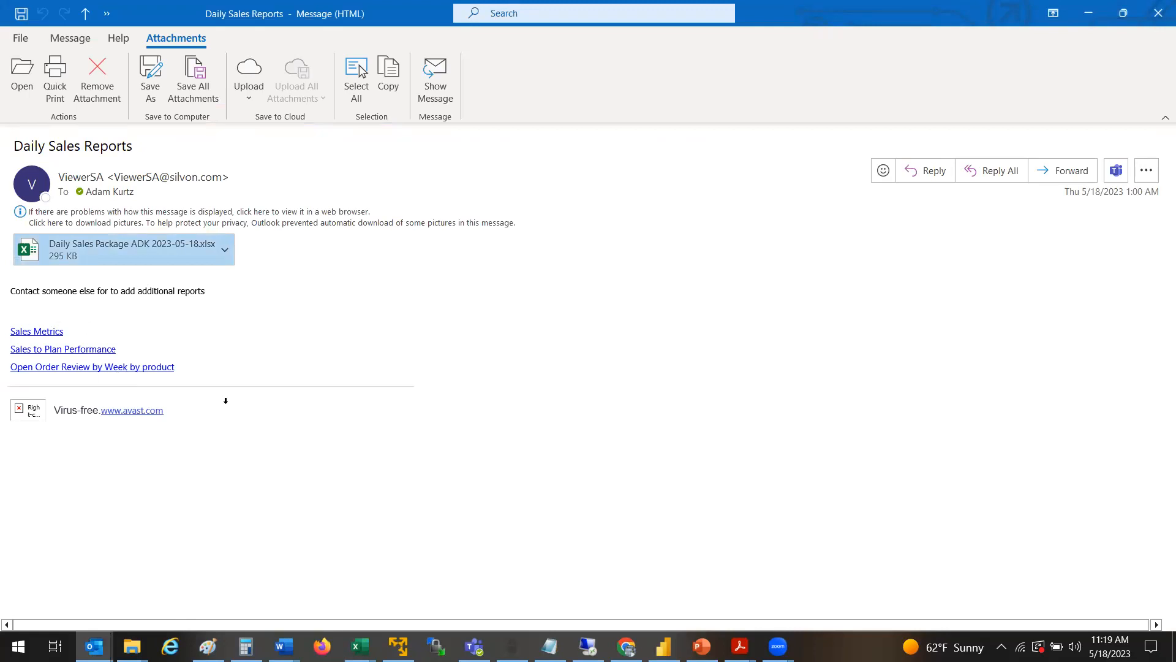
pyautogui.click(227, 402)
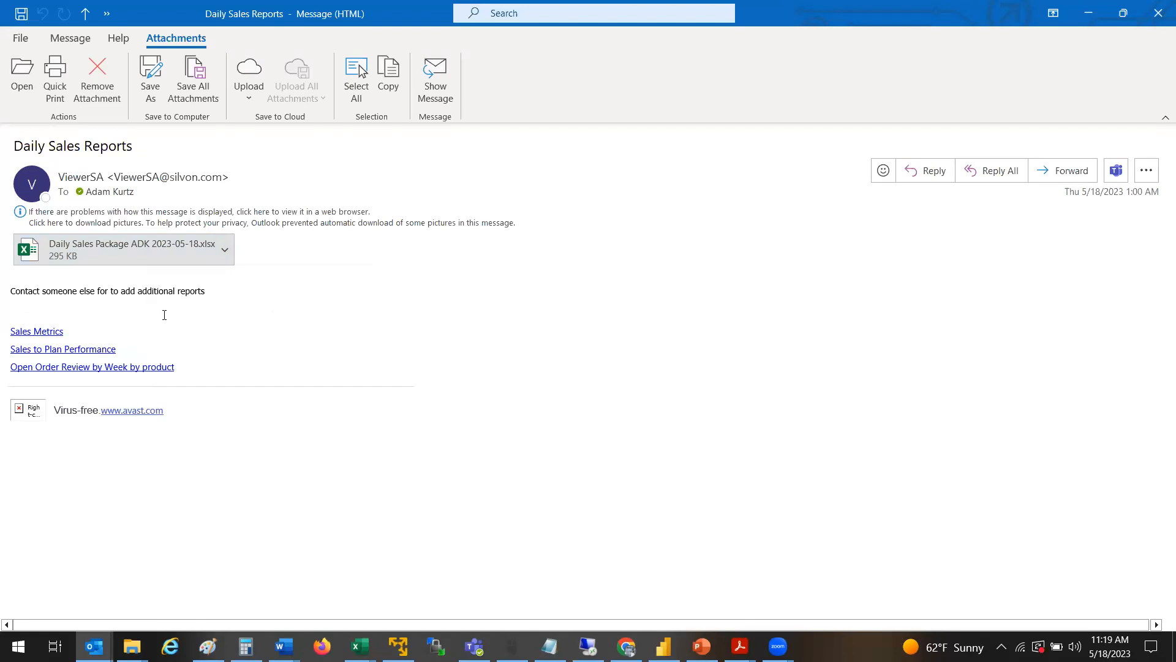
pyautogui.click(1161, 13)
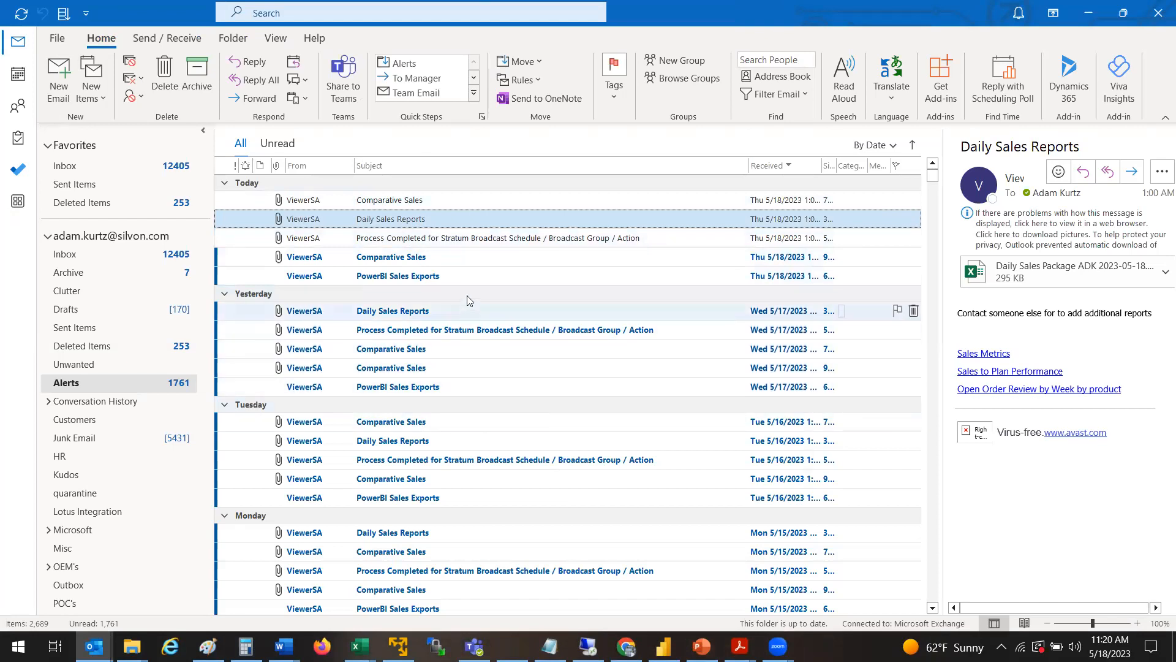
# Preview earlier process-completed and Daily Sales Reports emails from Wednesday, Tuesday and Monday in the Alerts folder, and return to the Inbox
pyautogui.click(478, 331)
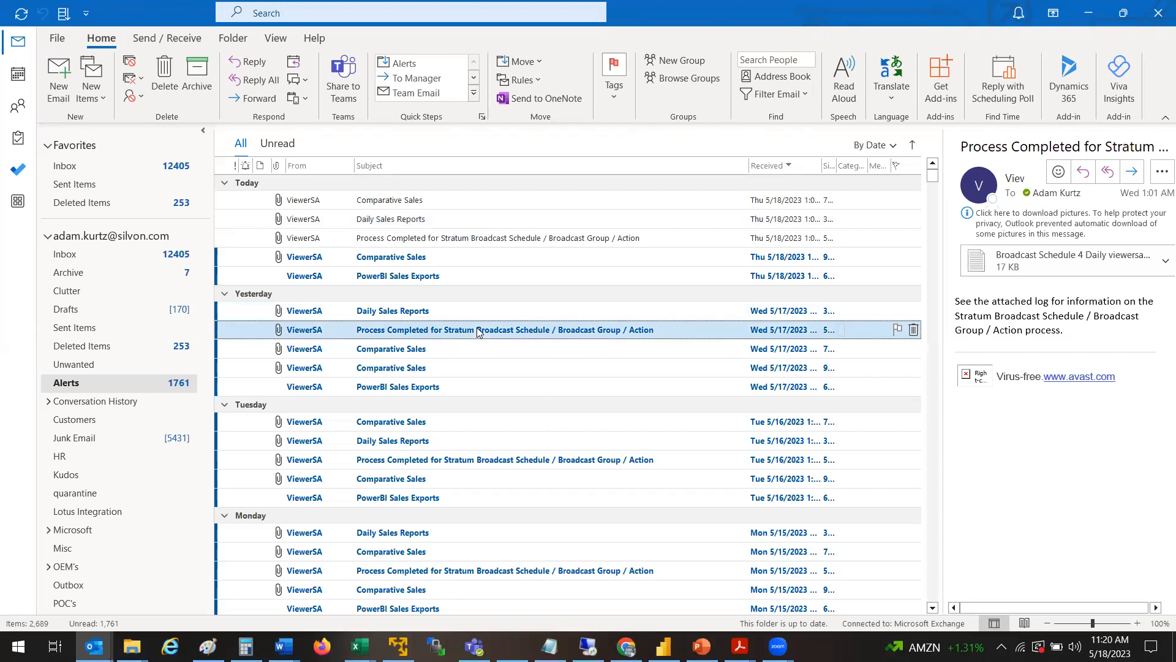
pyautogui.click(457, 442)
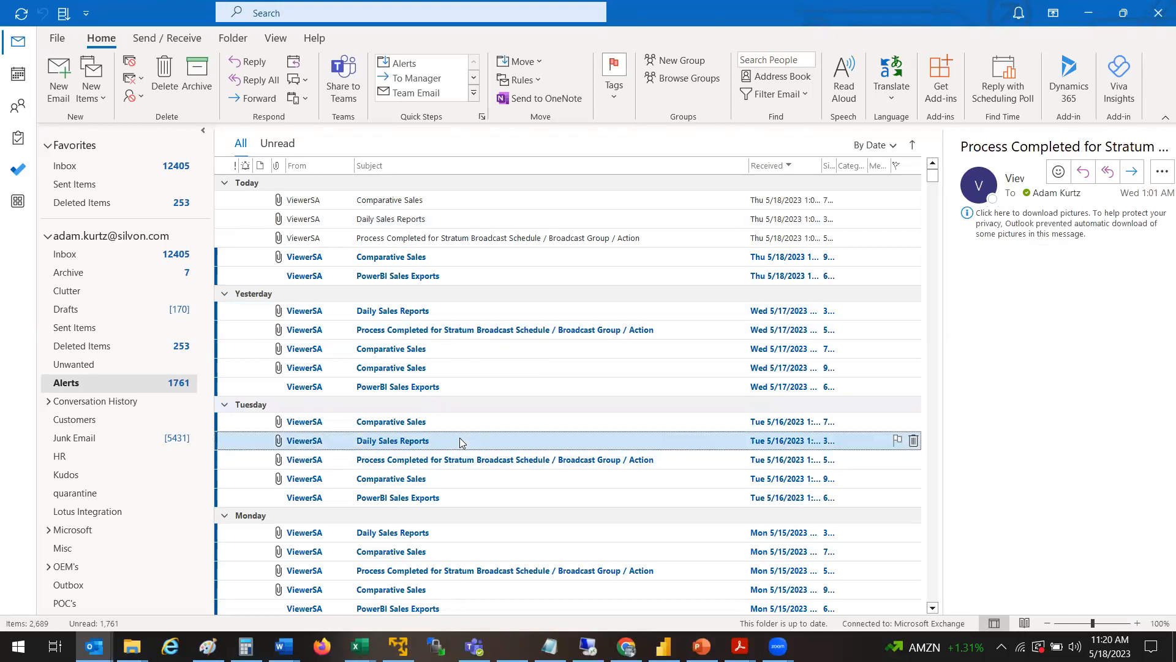
pyautogui.click(493, 532)
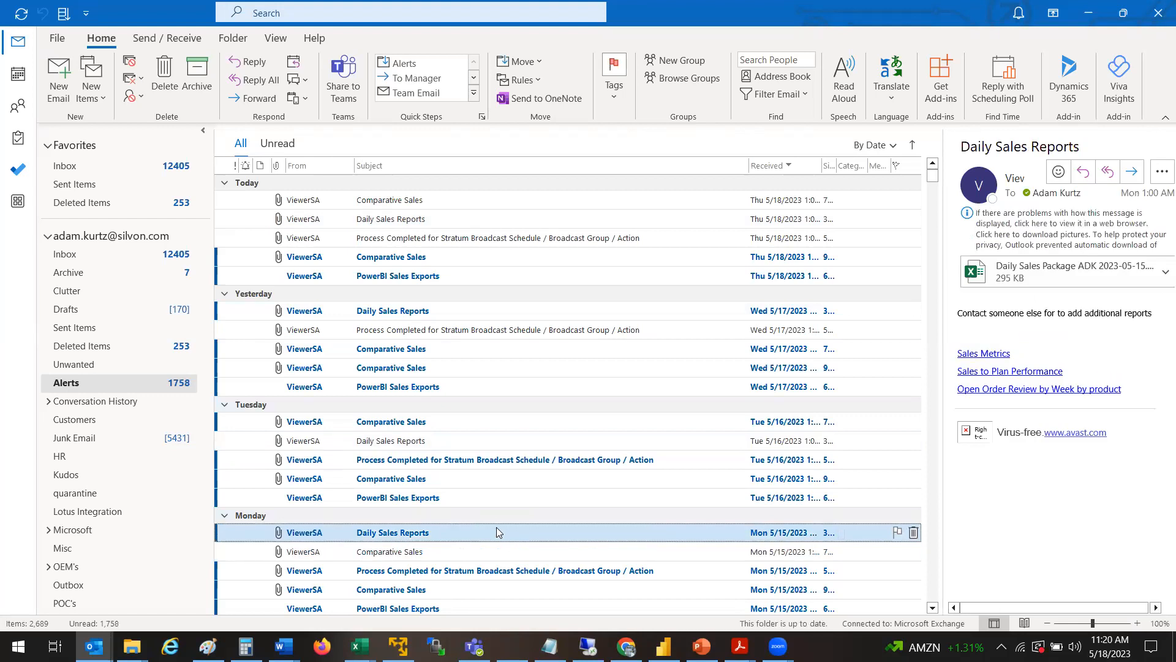
pyautogui.click(171, 256)
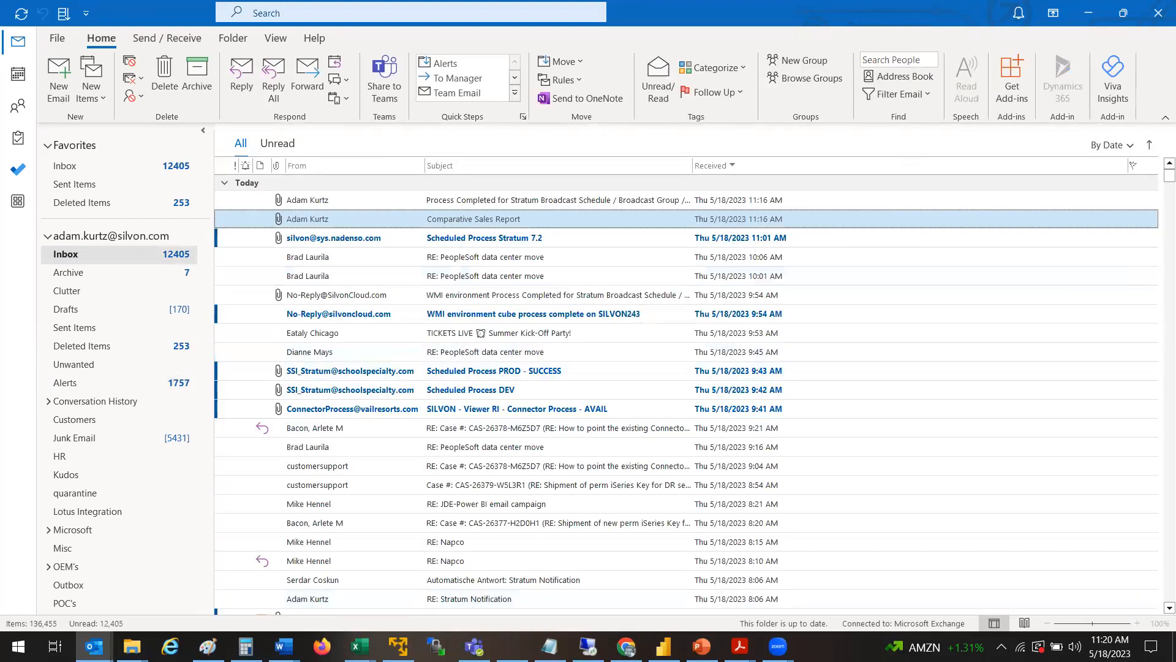
pyautogui.click(587, 646)
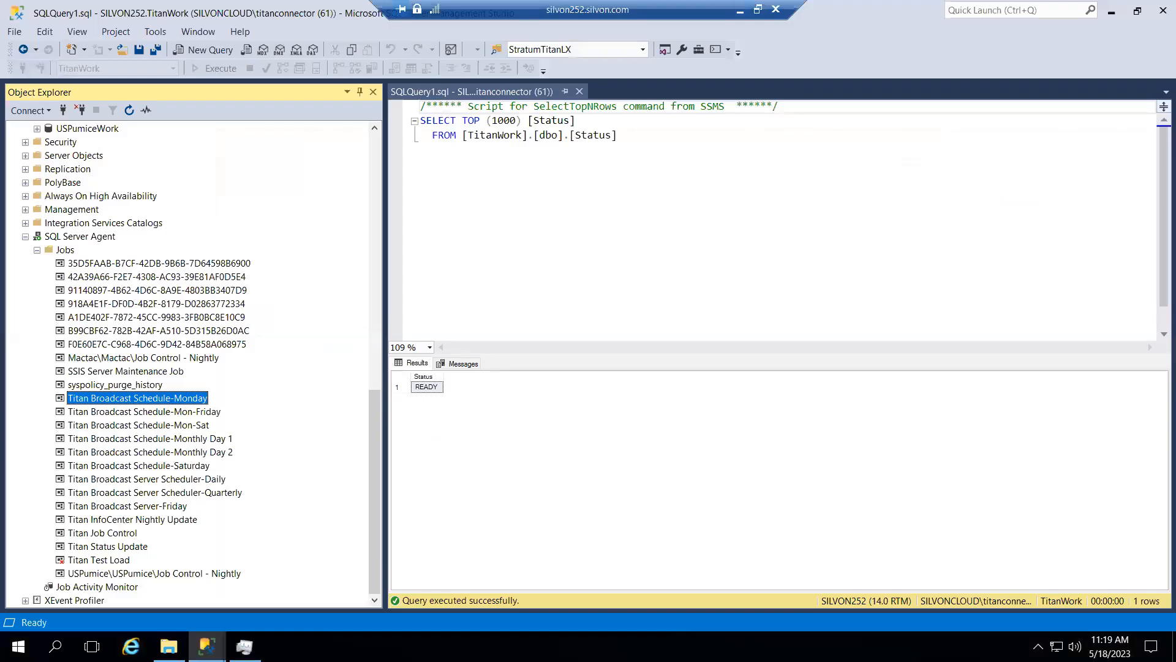
pyautogui.rightClick(588, 646)
pyautogui.click(738, 9)
pyautogui.moveTo(587, 647)
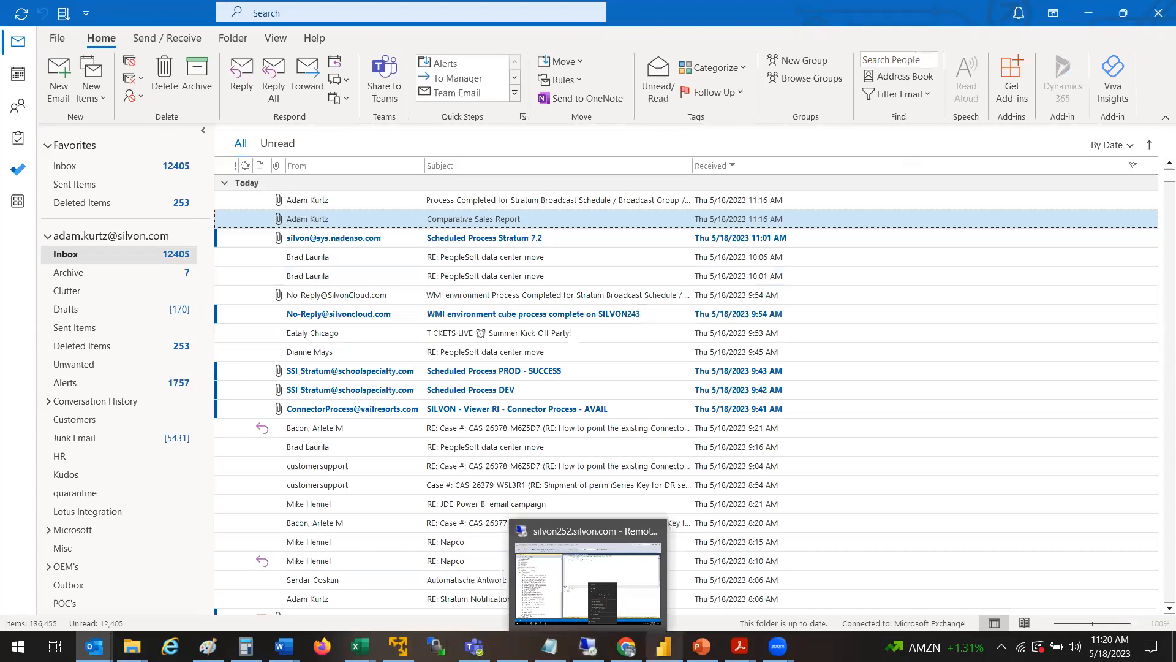
# Switch to the PowerPoint presentation and advance to slide 10 about the Action list page
pyautogui.click(702, 646)
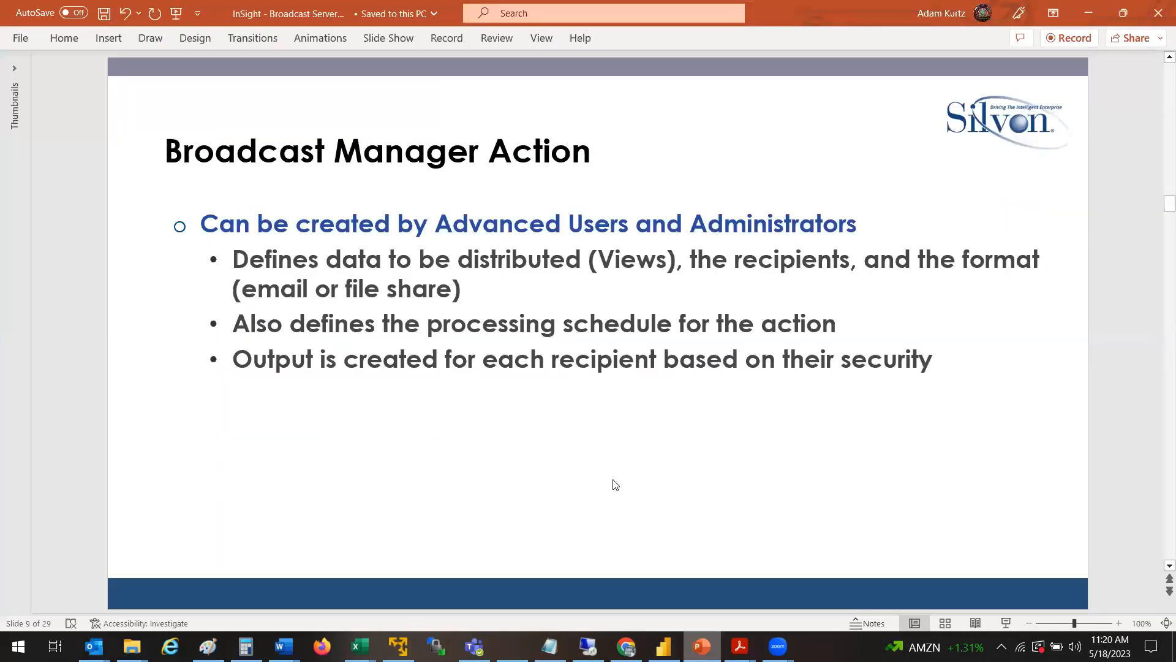
pyautogui.scroll(-1, 615, 485)
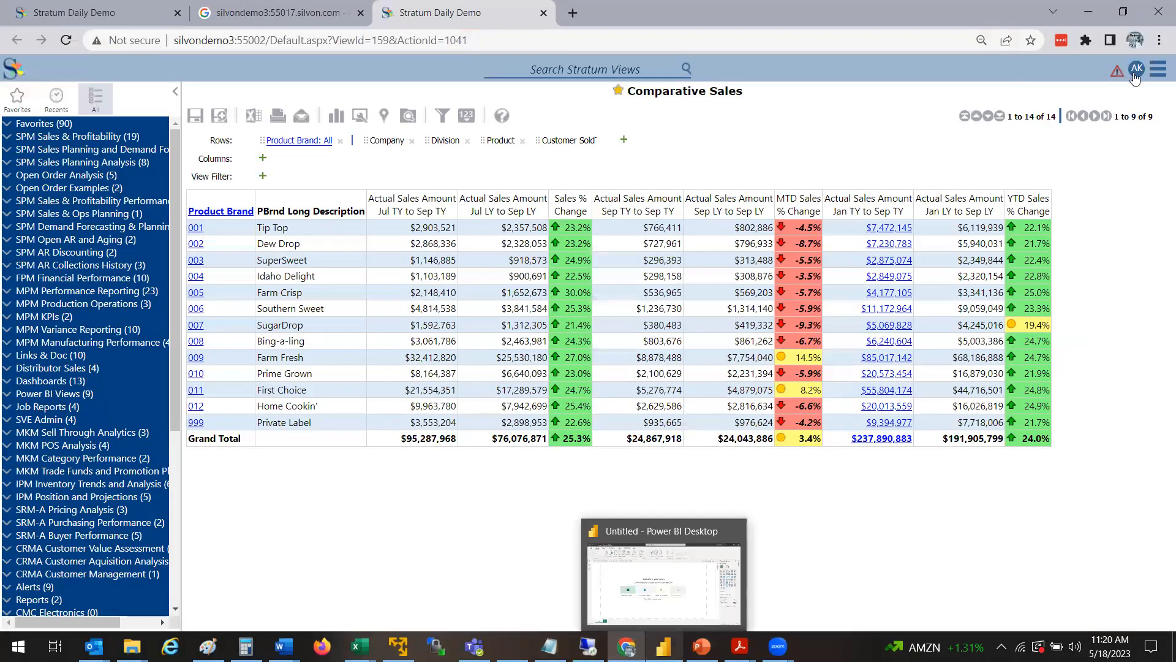
# Switch to Stratum in Chrome and open the Action list
pyautogui.click(1158, 70)
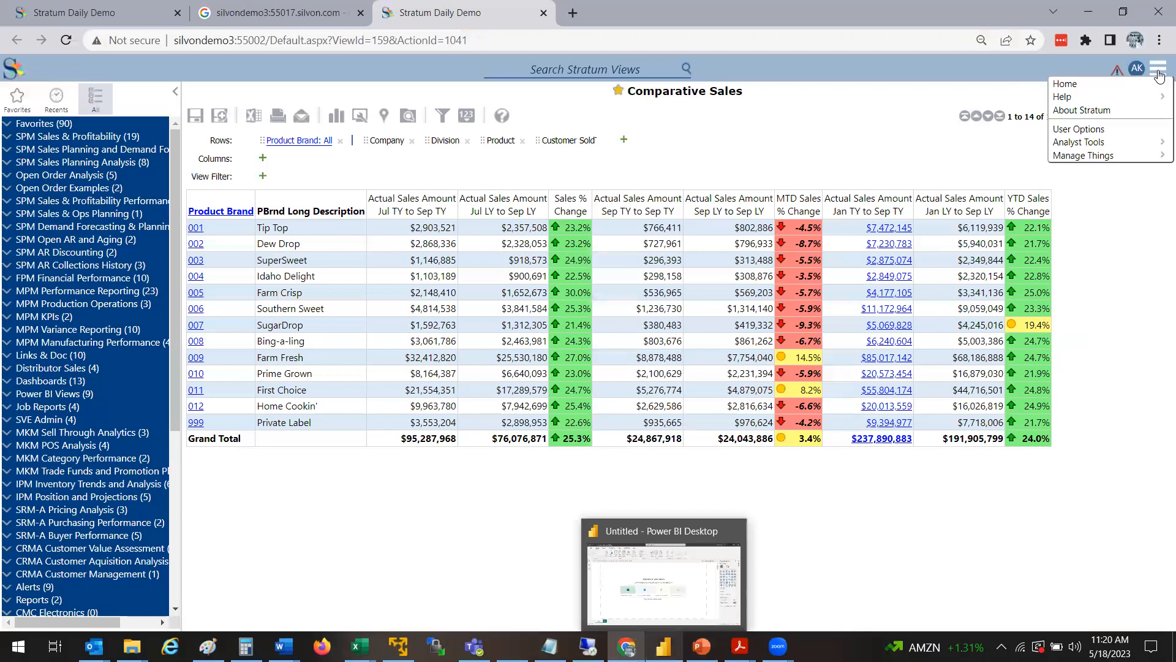
pyautogui.moveTo(1130, 148)
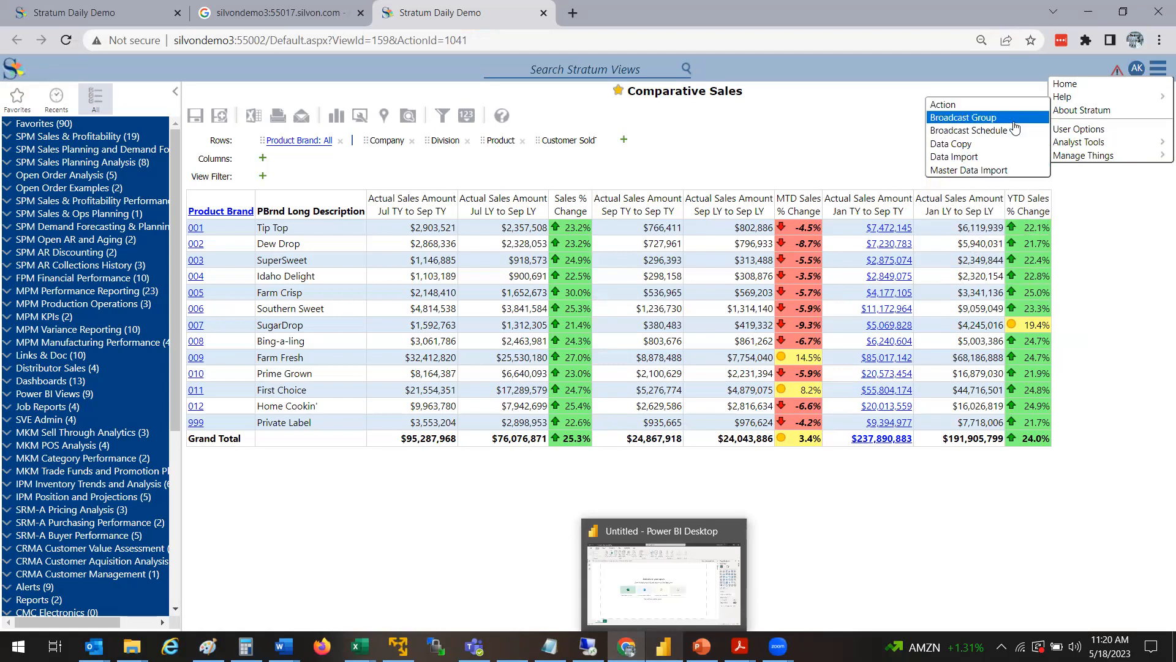
pyautogui.click(982, 109)
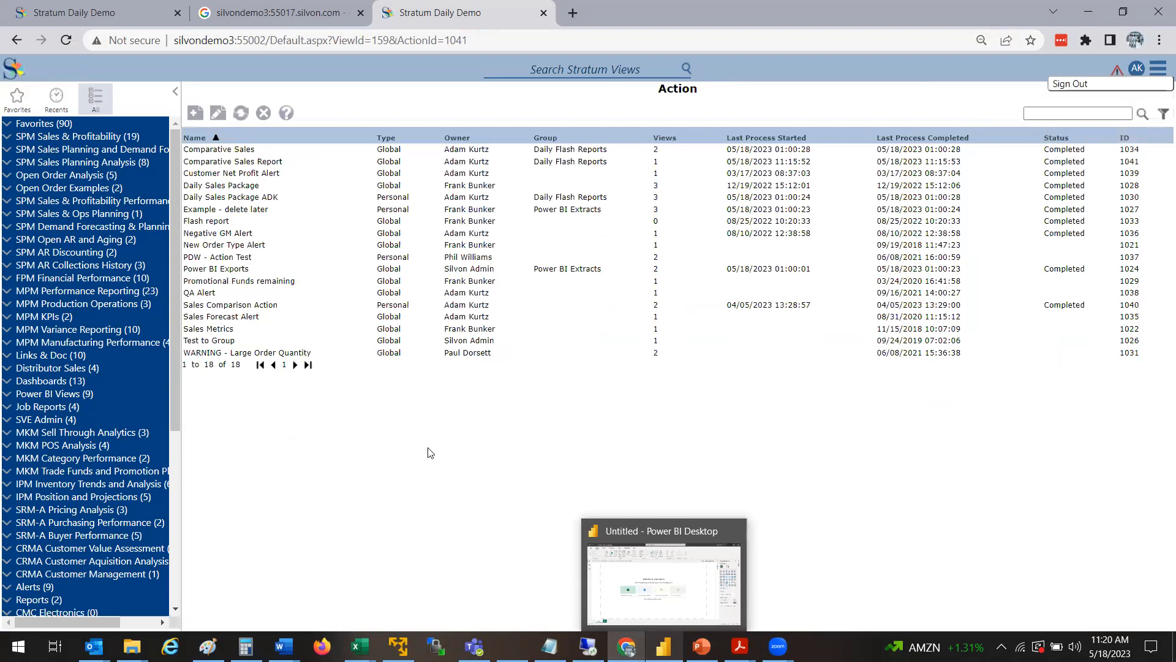
pyautogui.click(1158, 69)
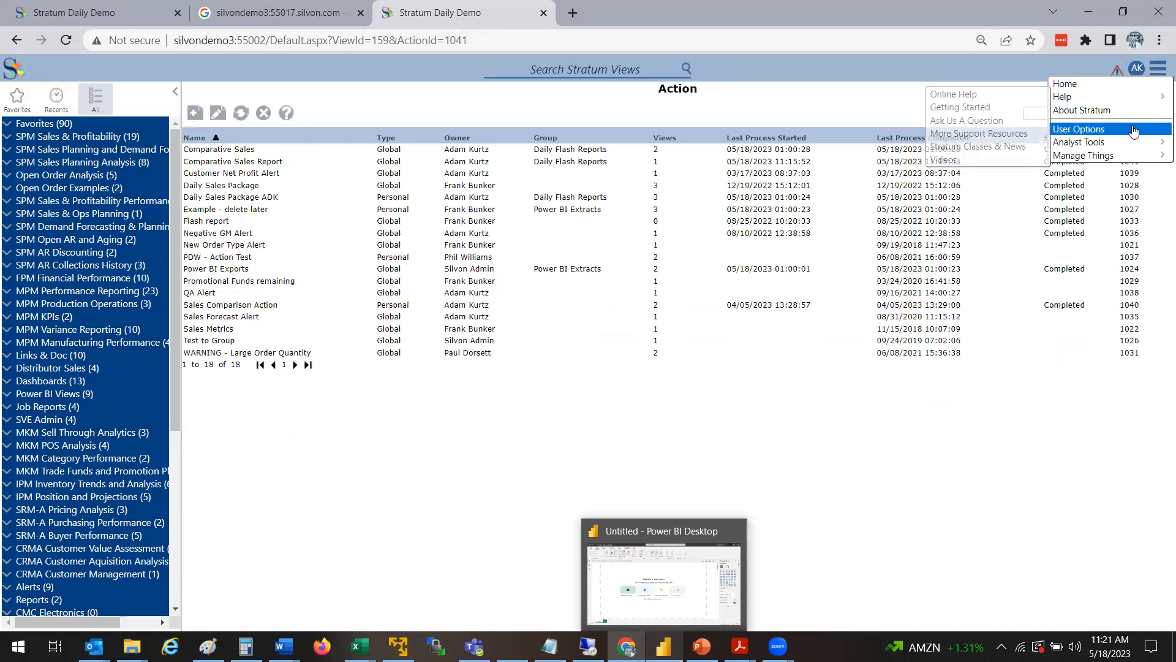
pyautogui.moveTo(1133, 145)
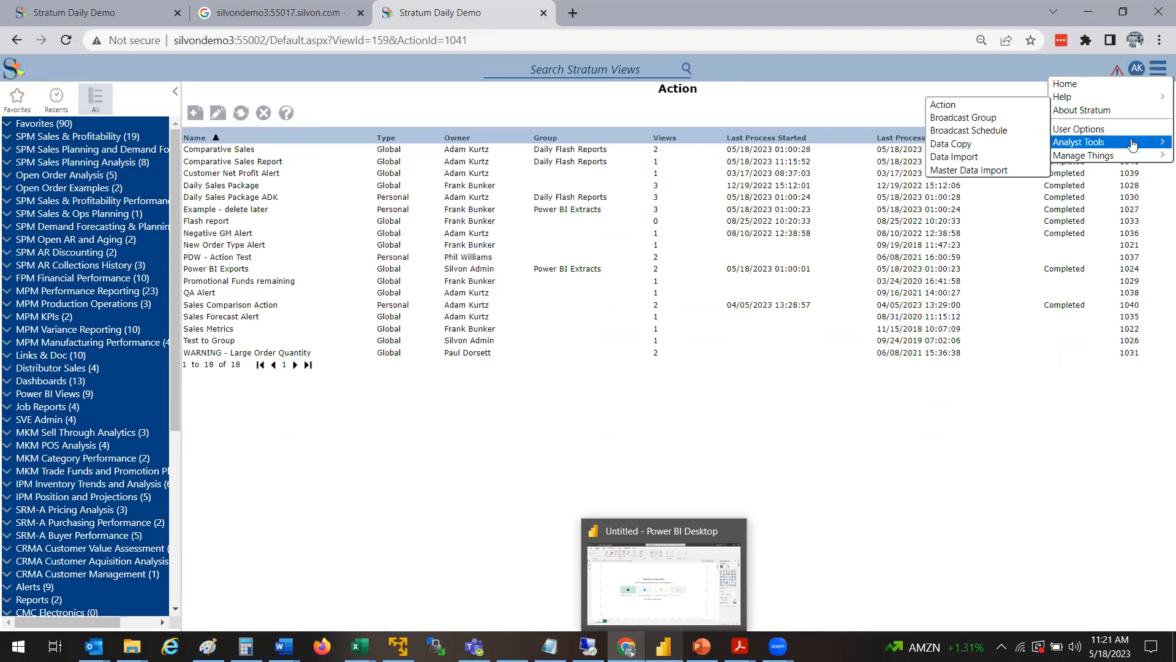
pyautogui.click(441, 377)
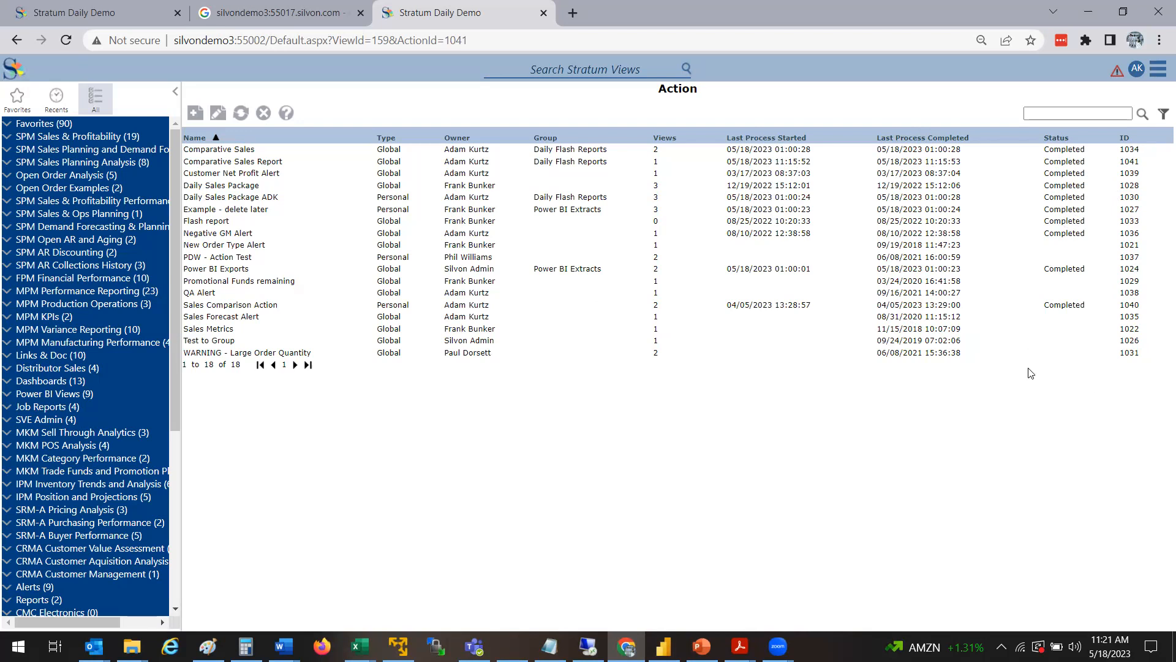
# Open the Broadcast Schedule list and view the maintenance details of the Daily schedule
pyautogui.click(1158, 69)
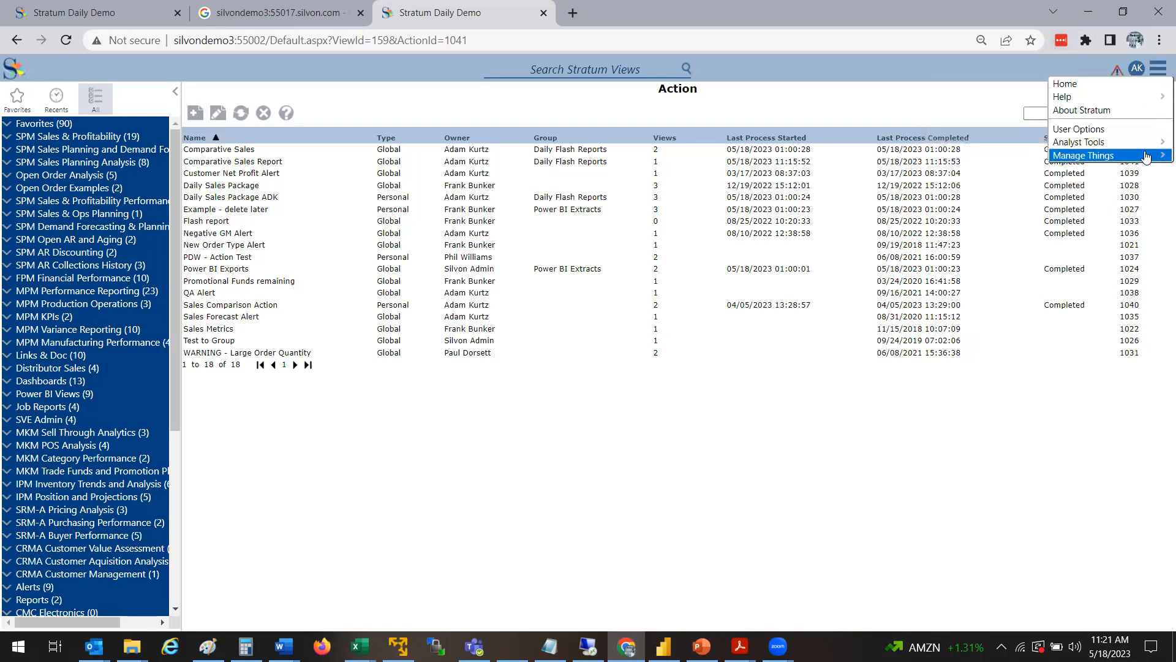
pyautogui.moveTo(1146, 156)
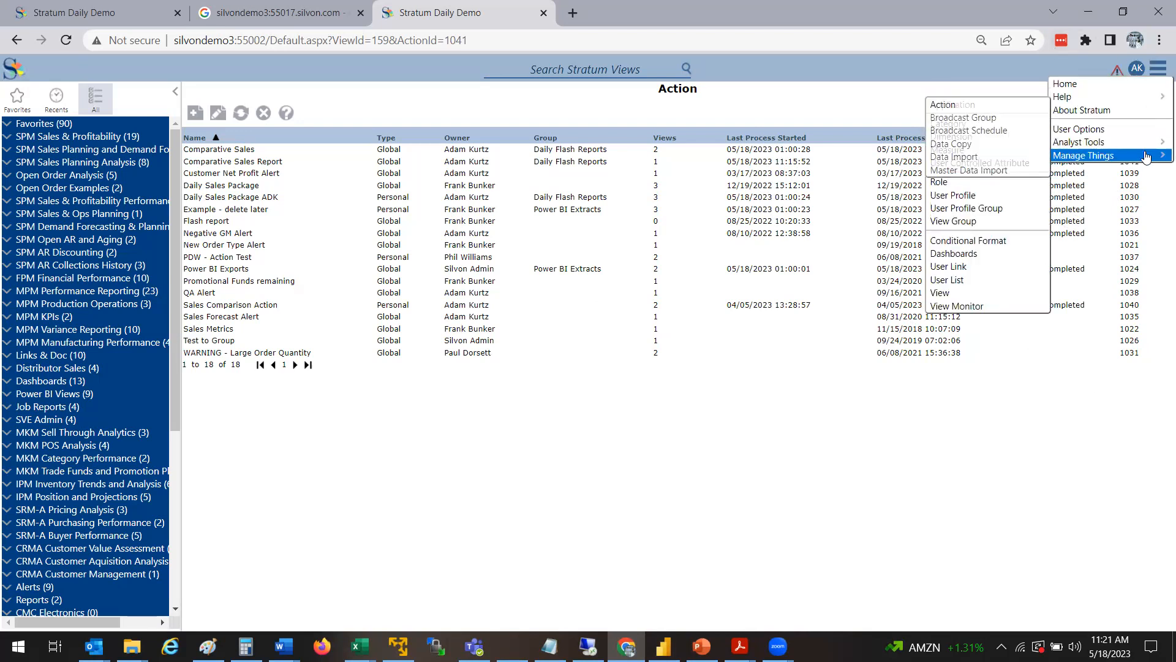
pyautogui.click(1003, 132)
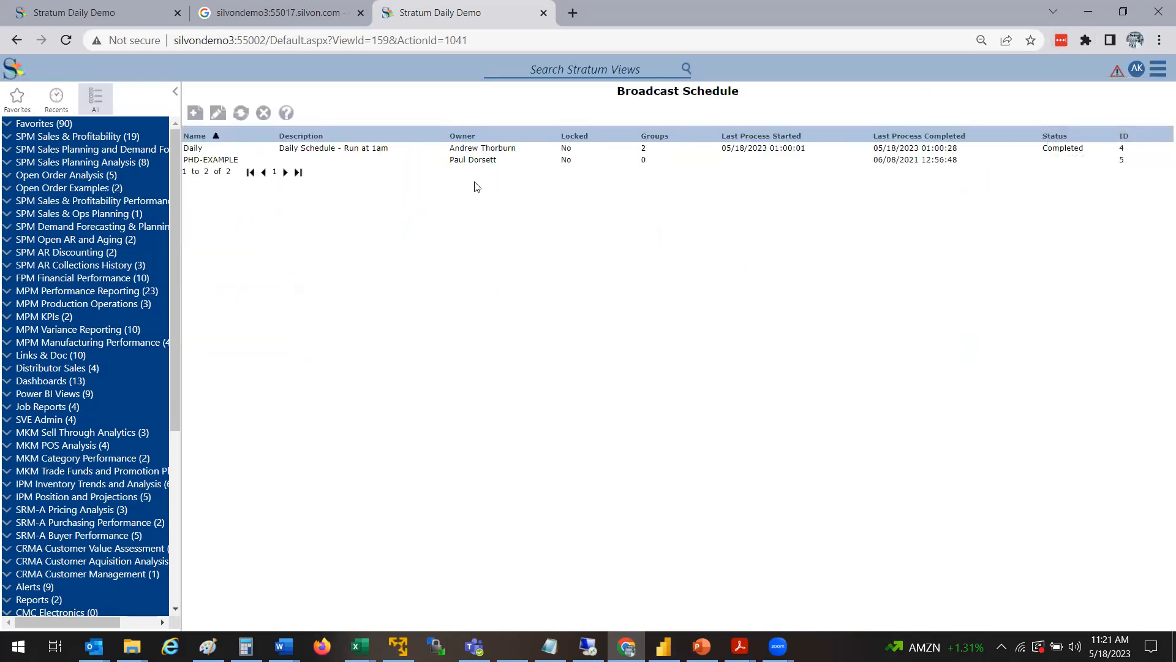
pyautogui.click(502, 151)
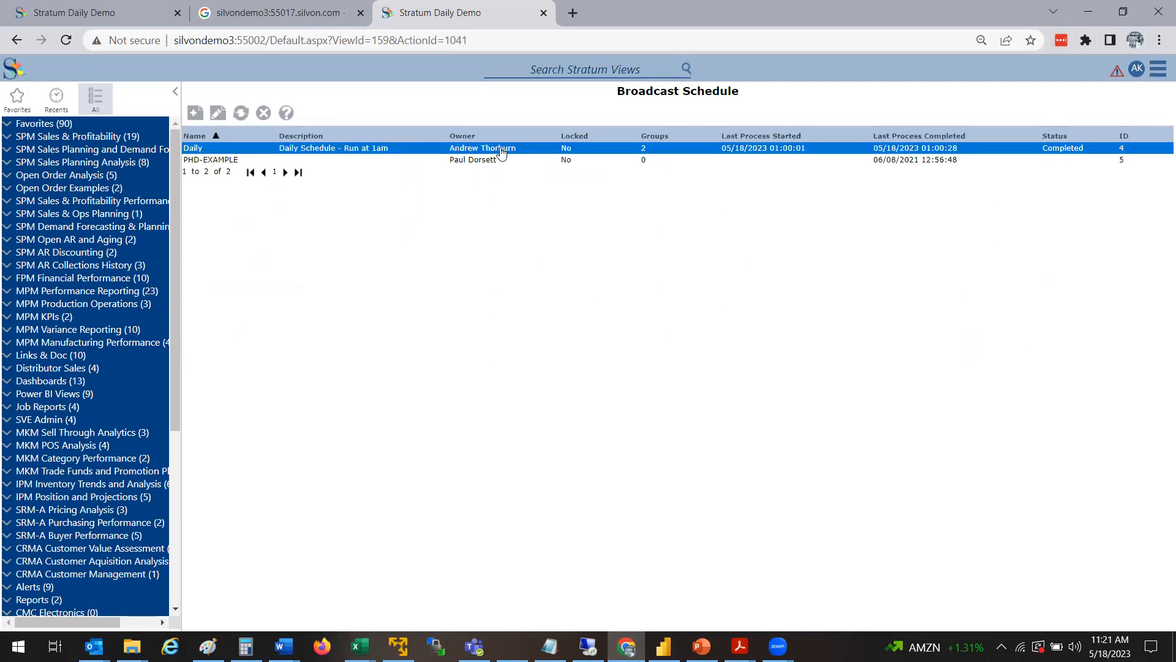
pyautogui.doubleClick(365, 153)
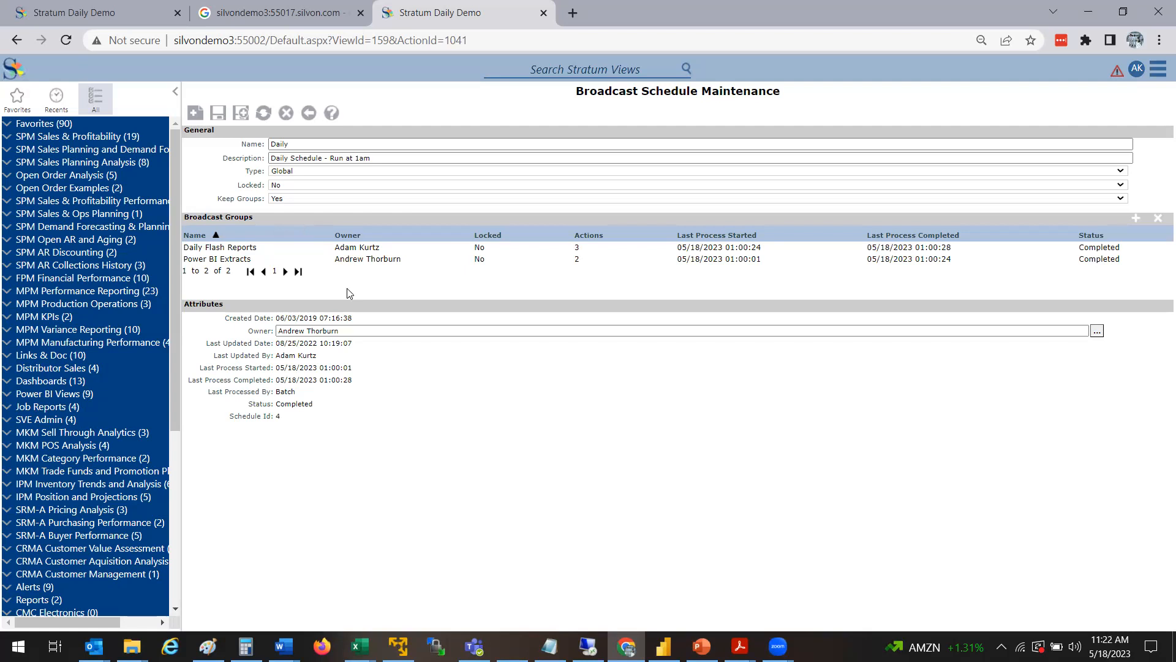
# Return to the Broadcast Schedule list and select the Daily schedule to check its ID
pyautogui.click(1158, 68)
pyautogui.moveTo(1136, 158)
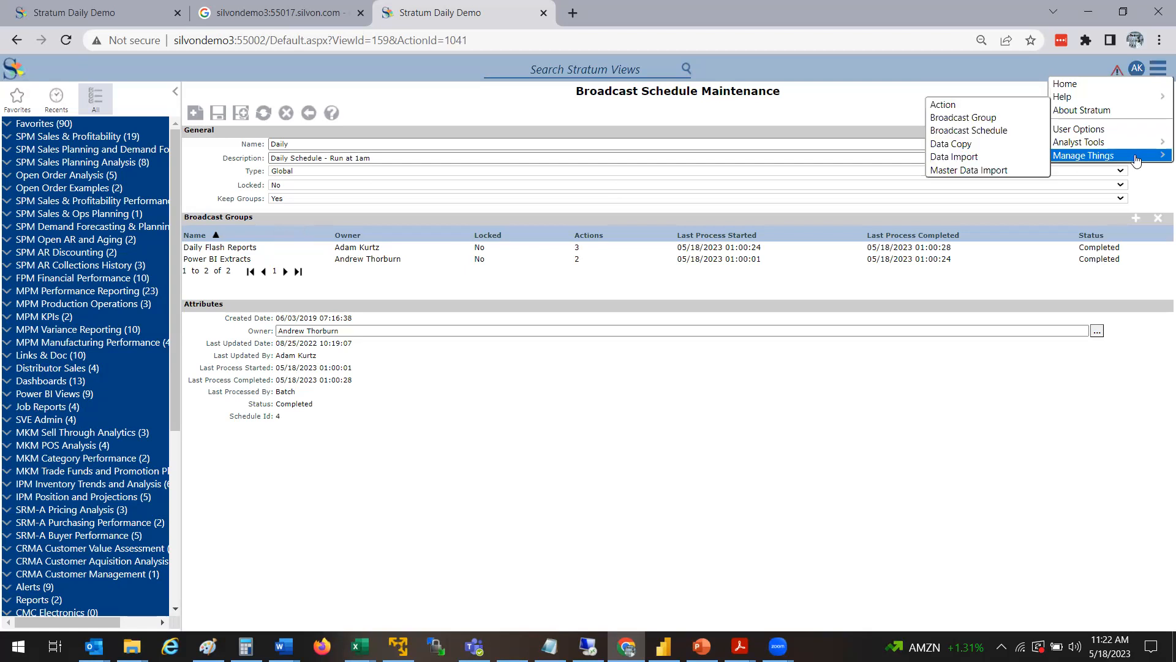
pyautogui.click(977, 136)
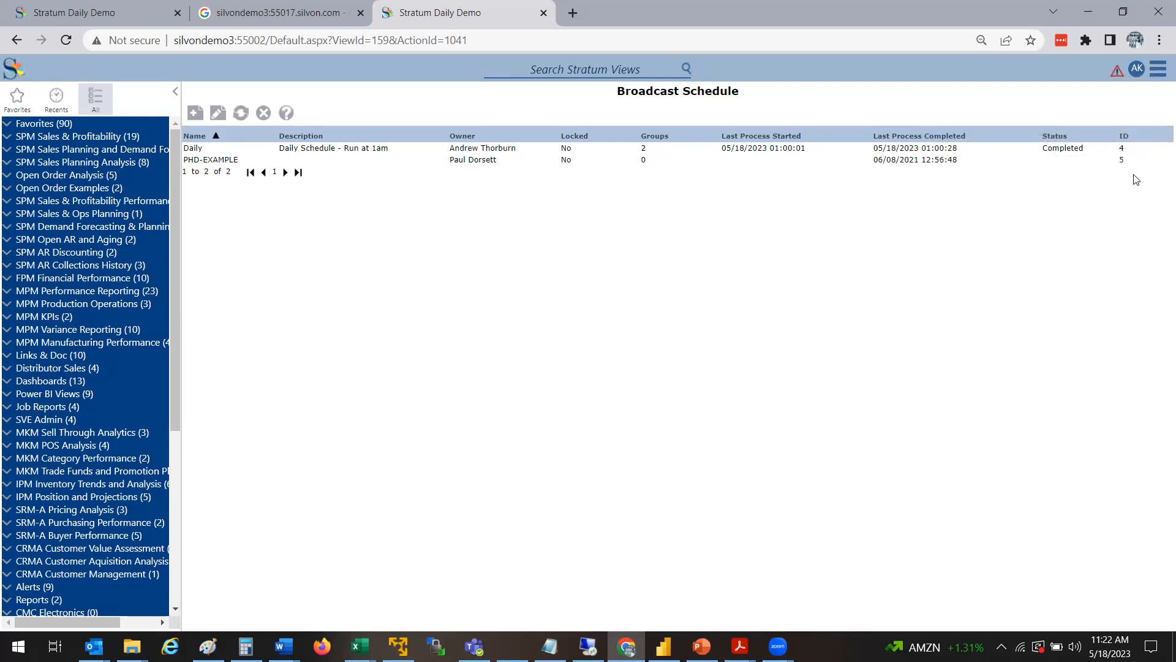
pyautogui.click(1129, 152)
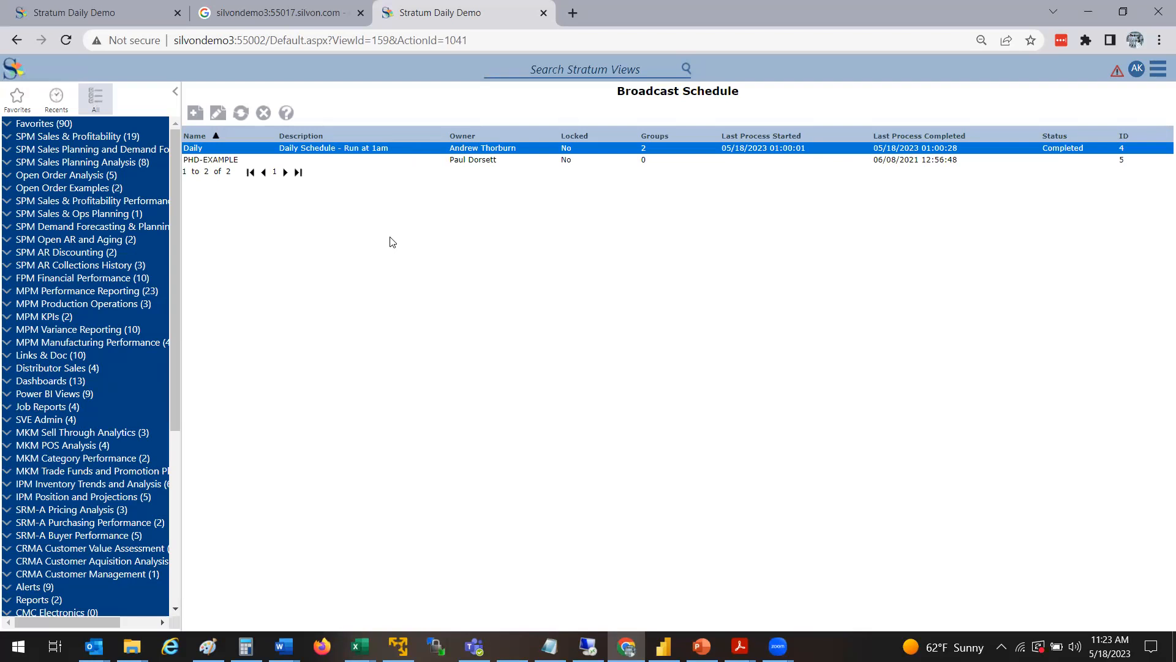
# Go from the Broadcast Schedule list back to the Action list
pyautogui.click(1154, 71)
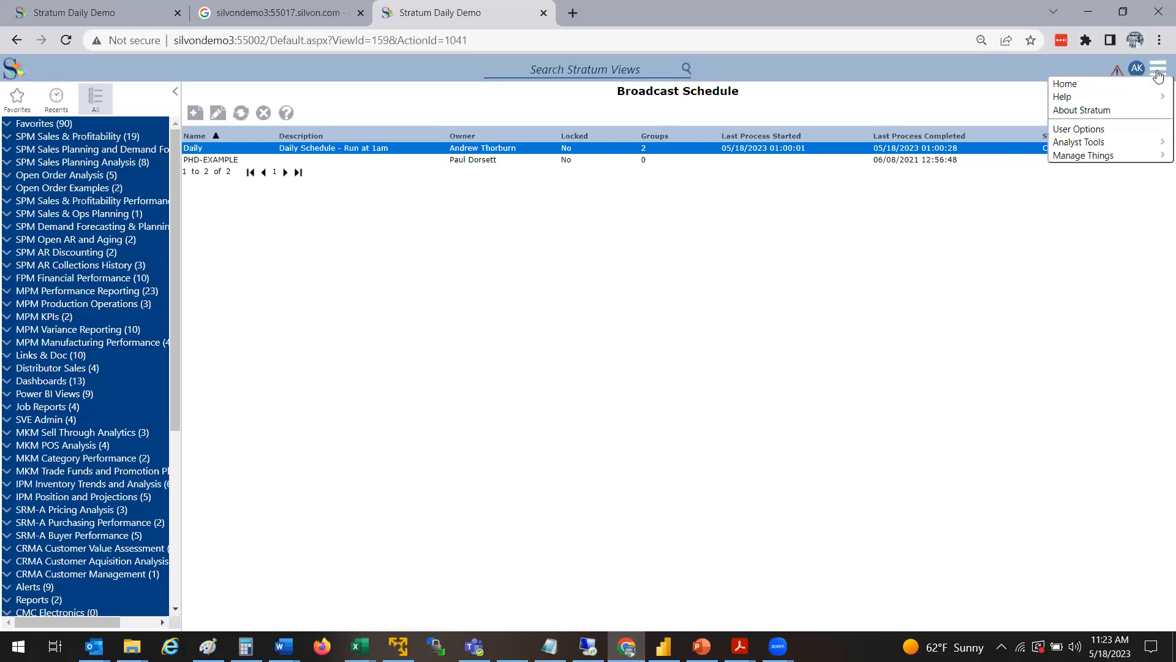
pyautogui.moveTo(1134, 147)
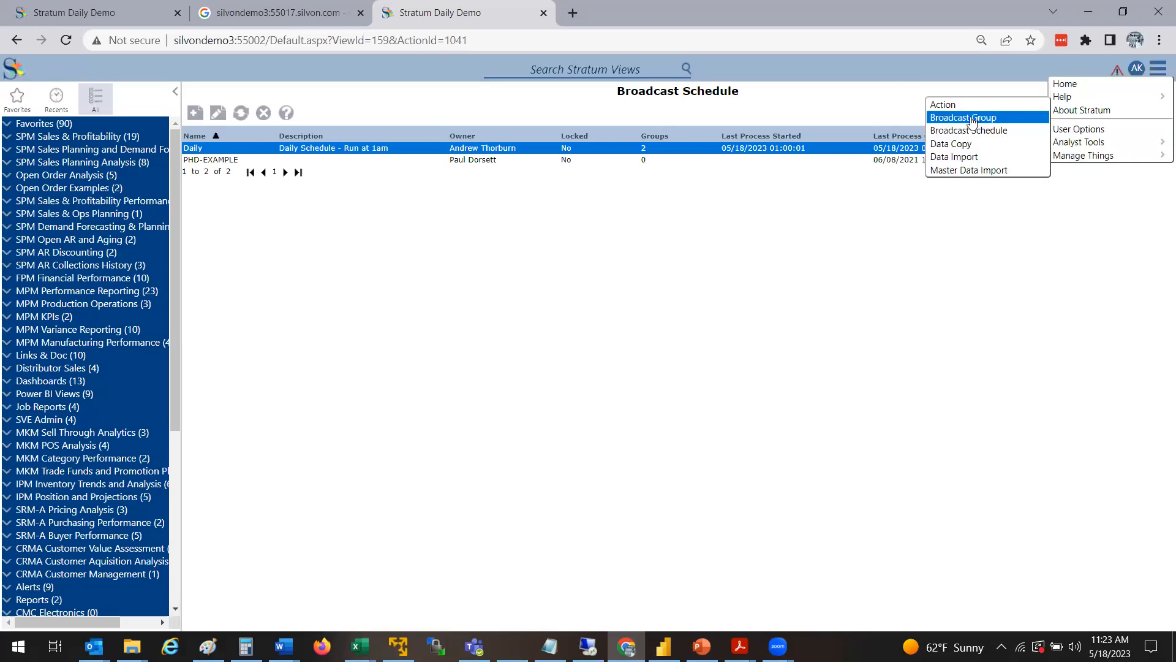
pyautogui.click(953, 105)
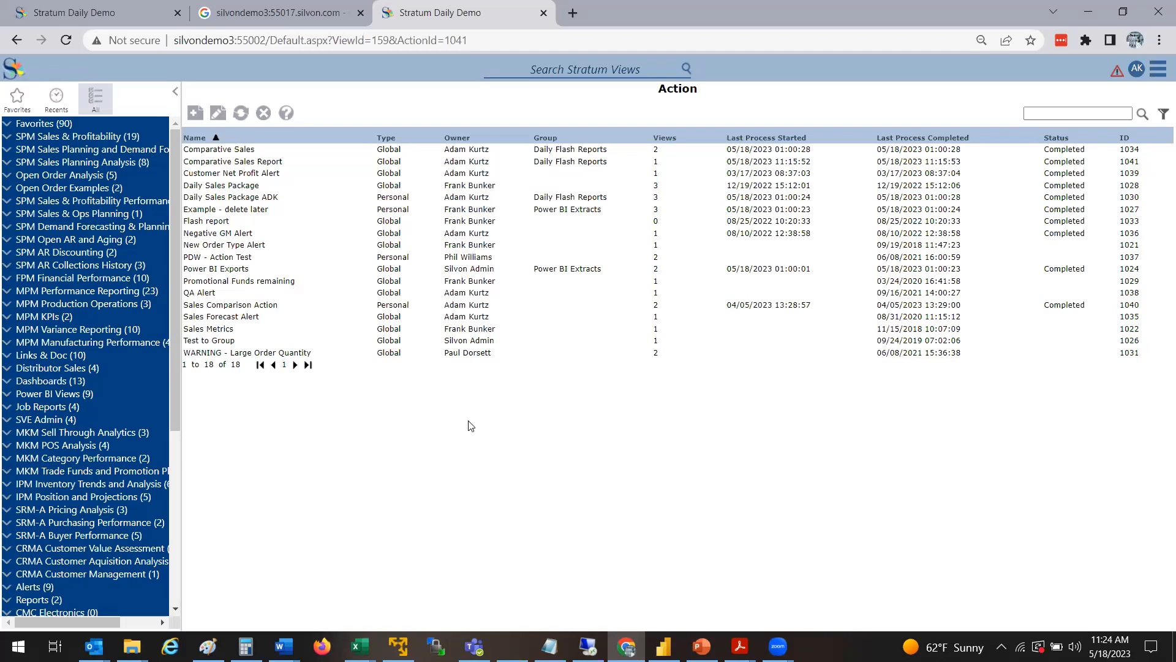
# Go to the Stratum home page and switch back to the PowerPoint presentation
pyautogui.click(1157, 69)
pyautogui.click(1153, 85)
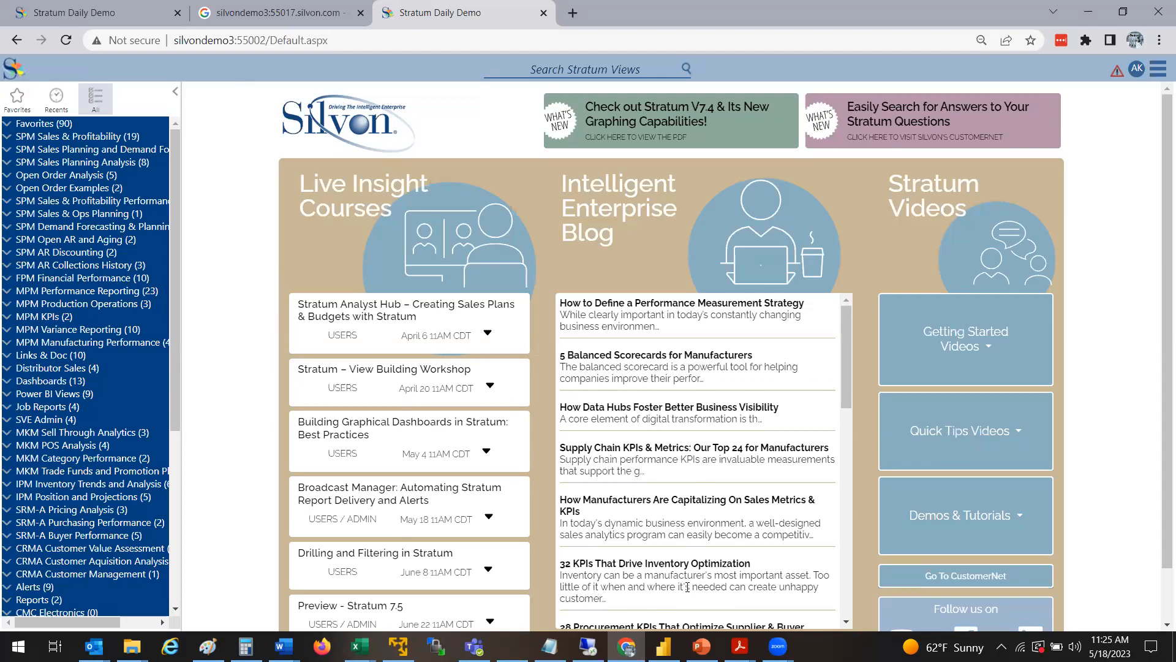
pyautogui.click(626, 647)
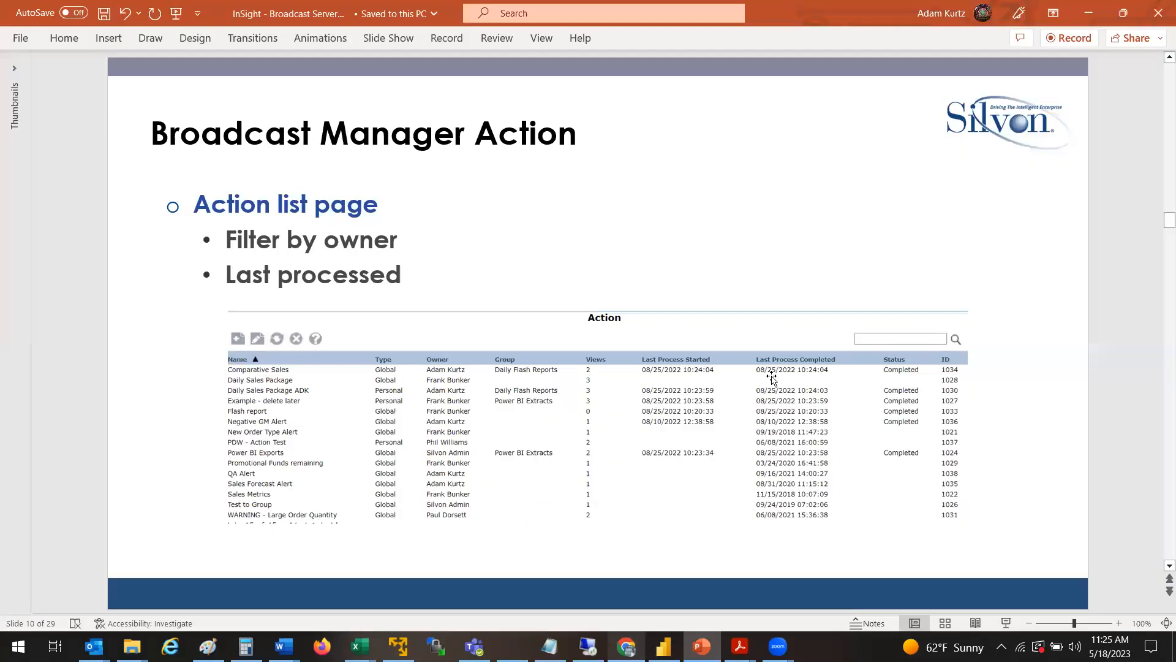